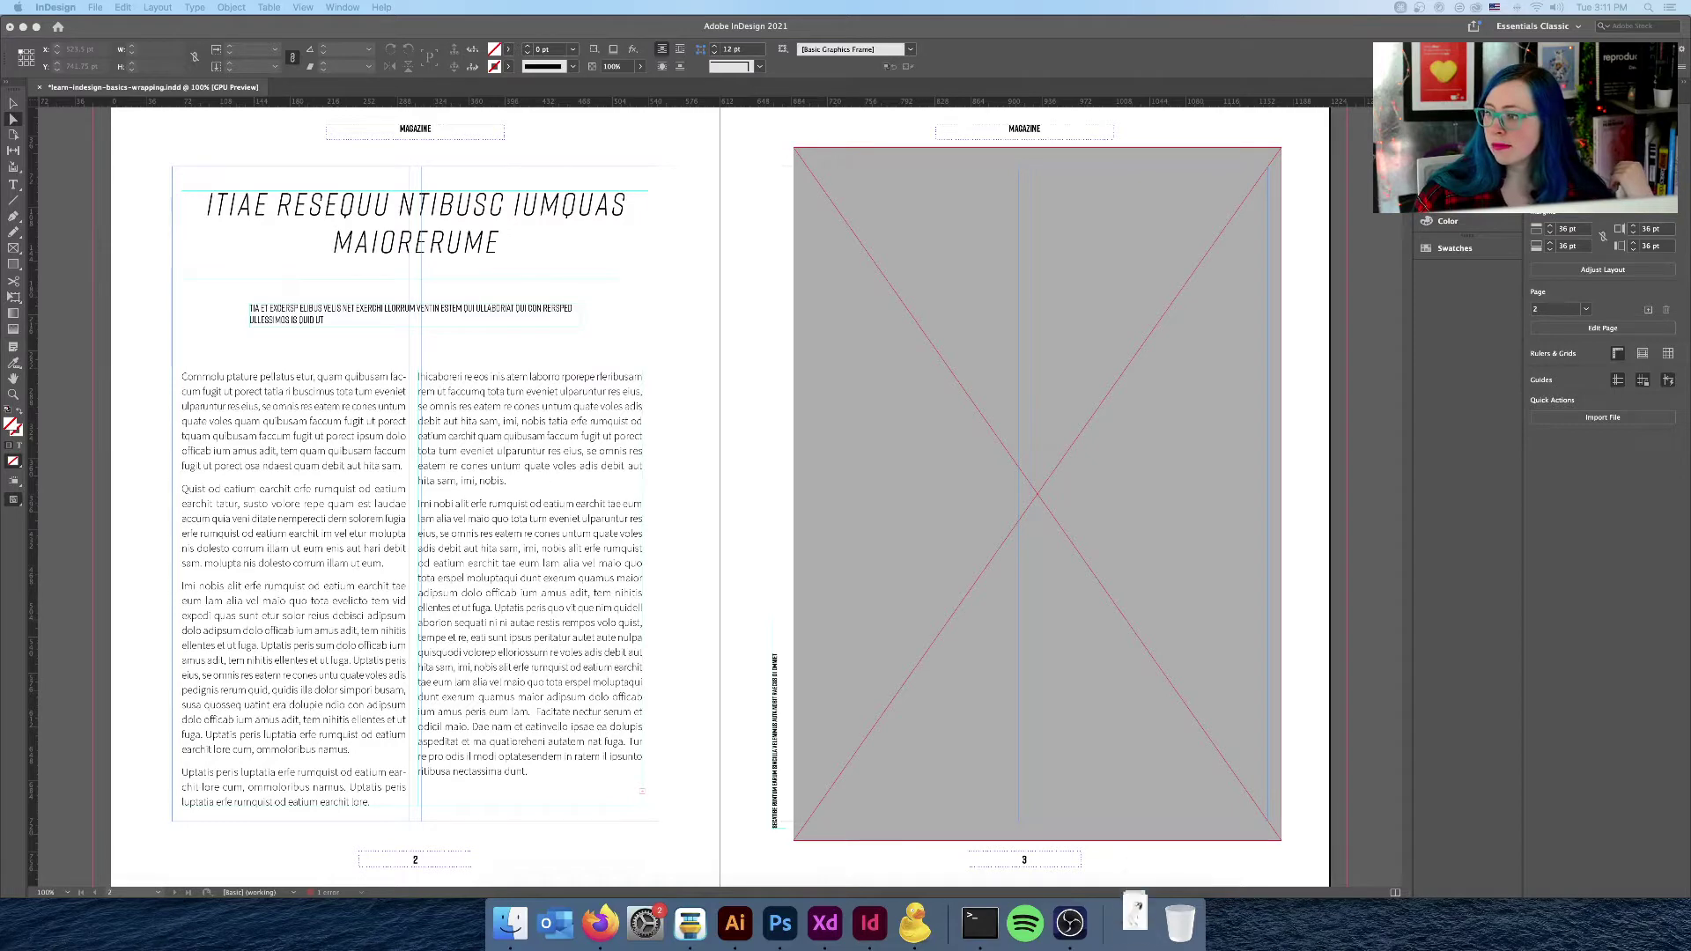
Step: Show the list of document layers
click(1497, 514)
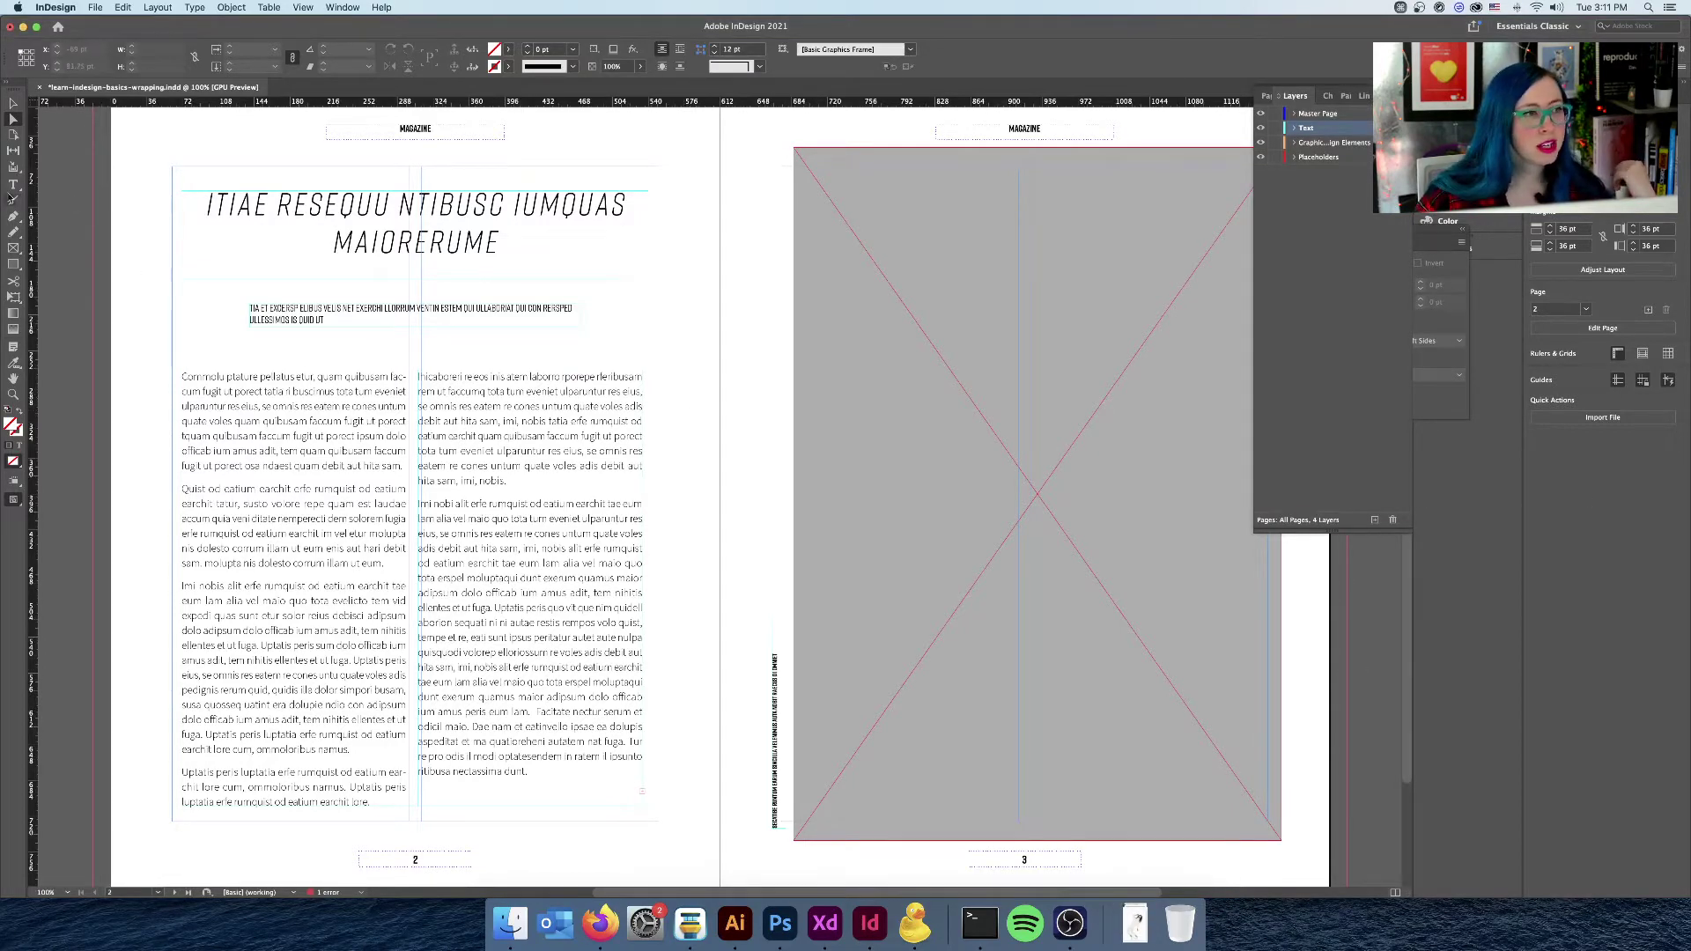
click(13, 248)
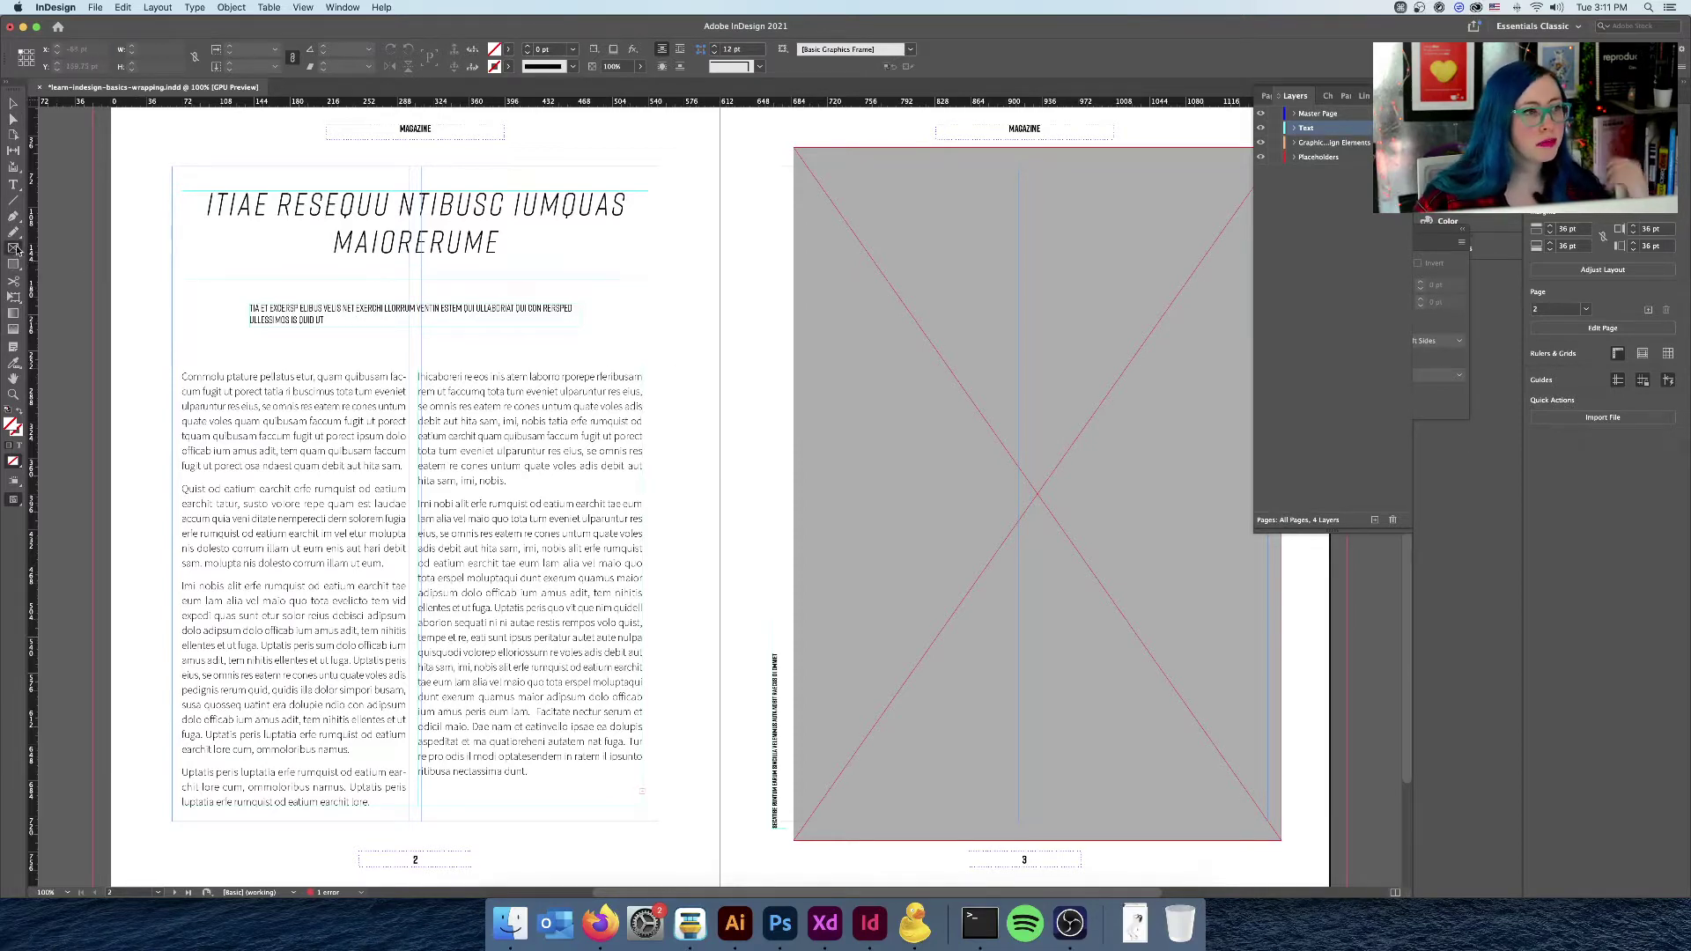
scroll(16, 250, up, 5)
scroll(16, 251, down, 5)
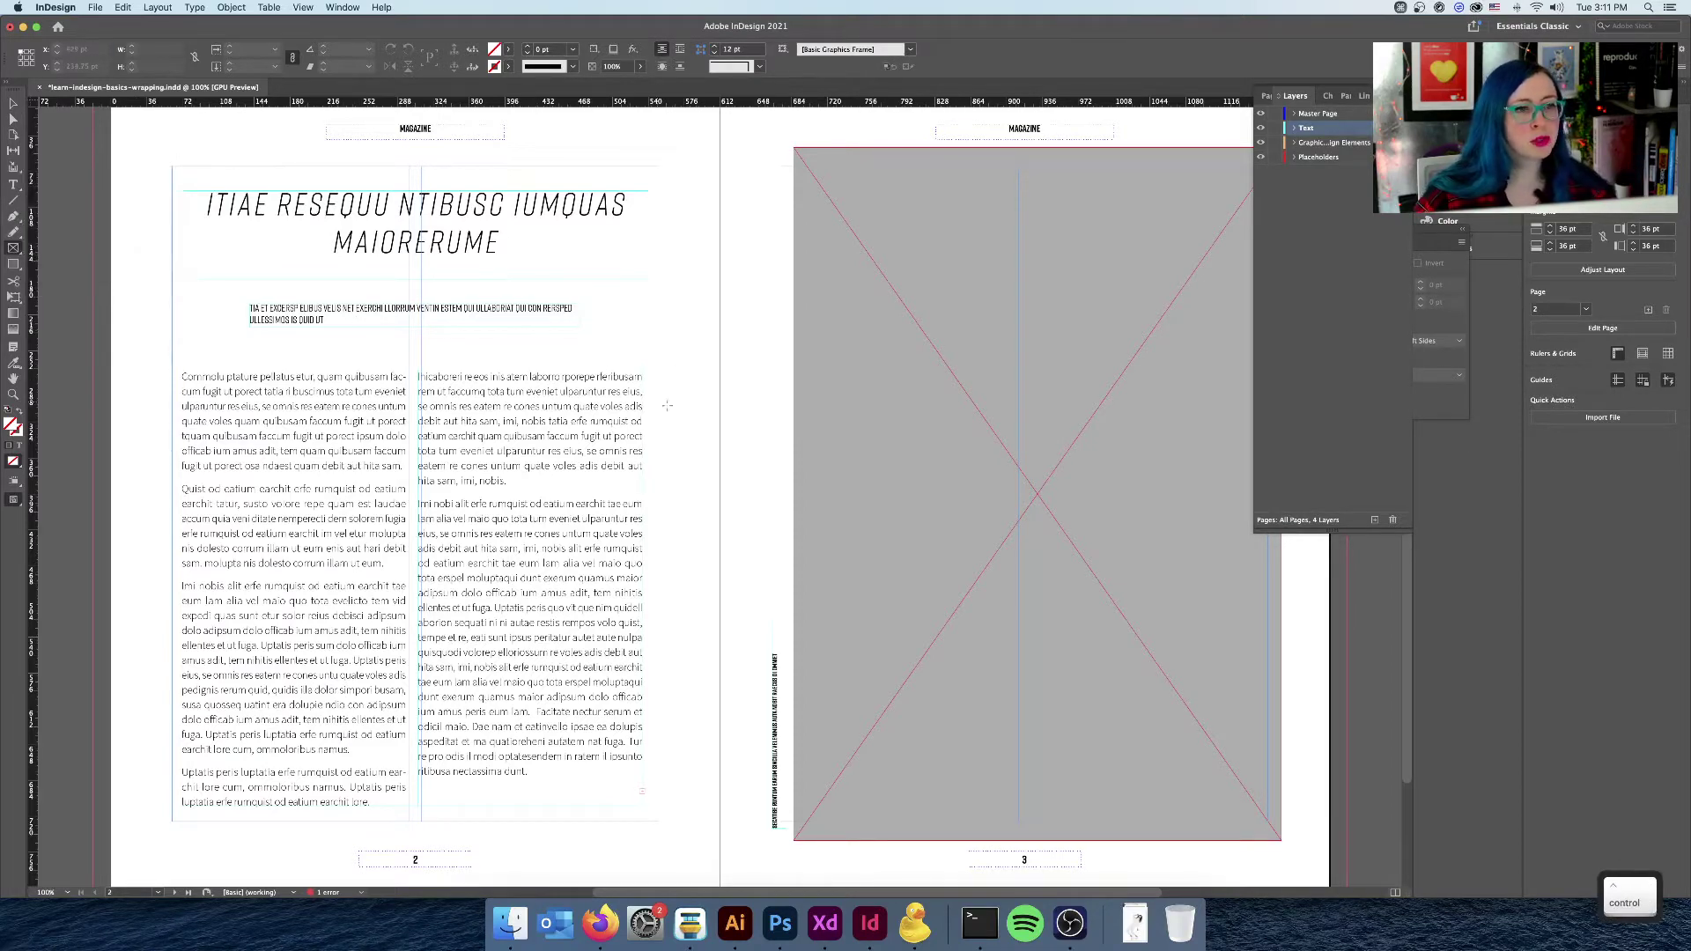
drag(719, 383, 531, 855)
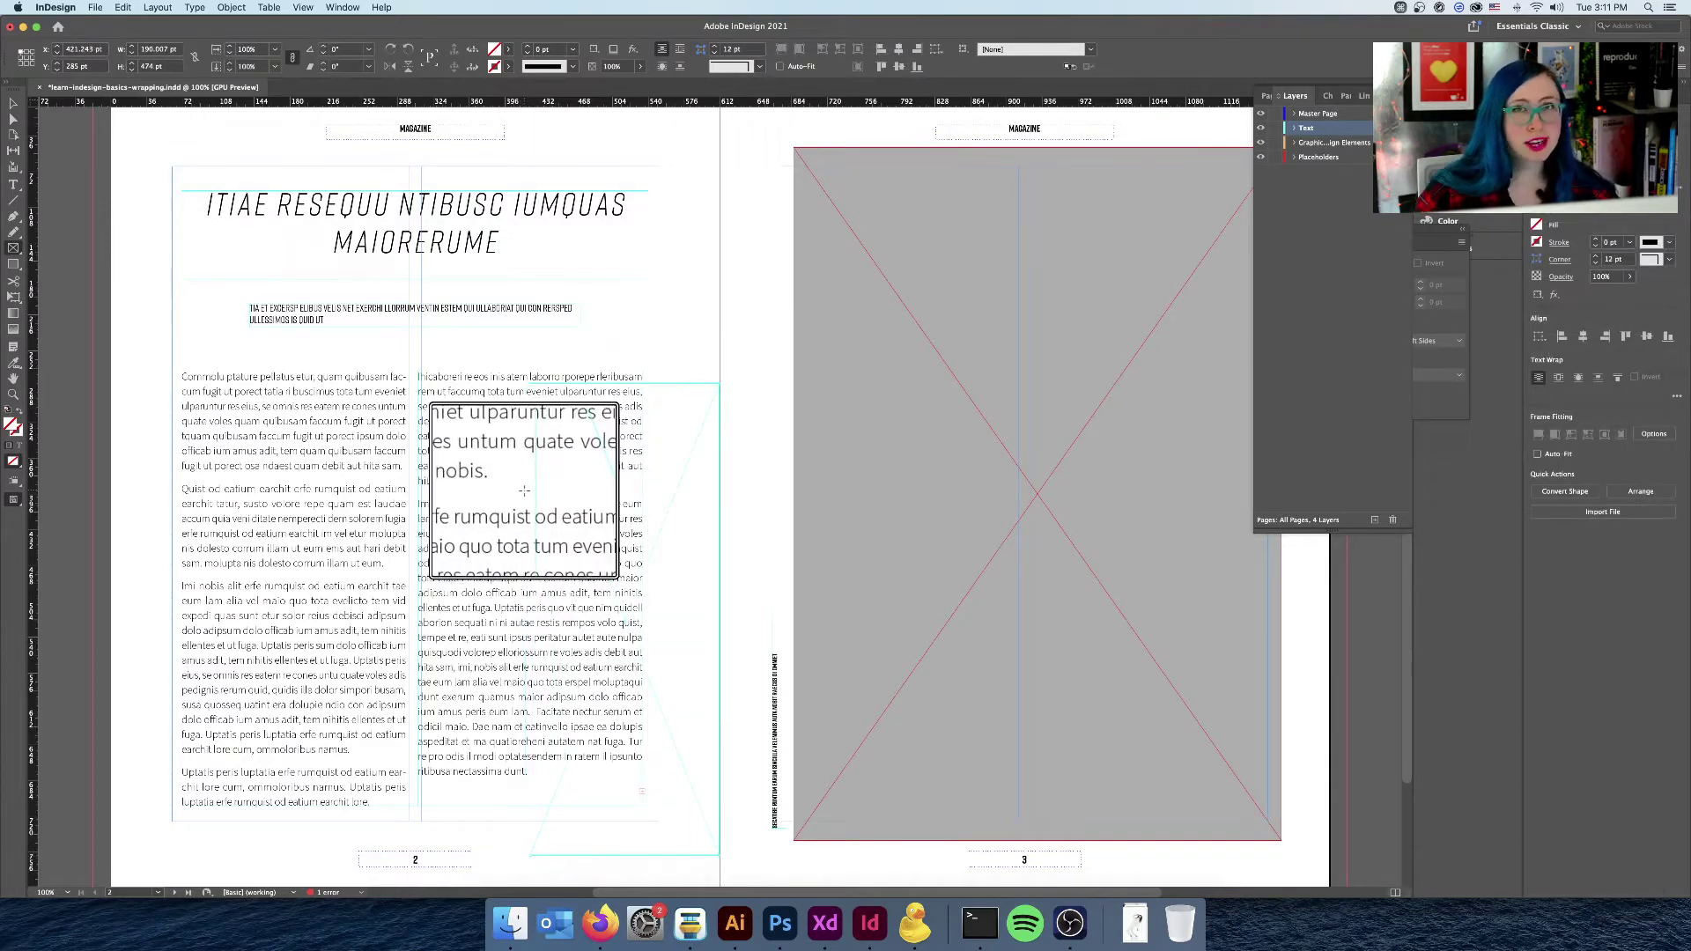
scroll(524, 491, down, 3)
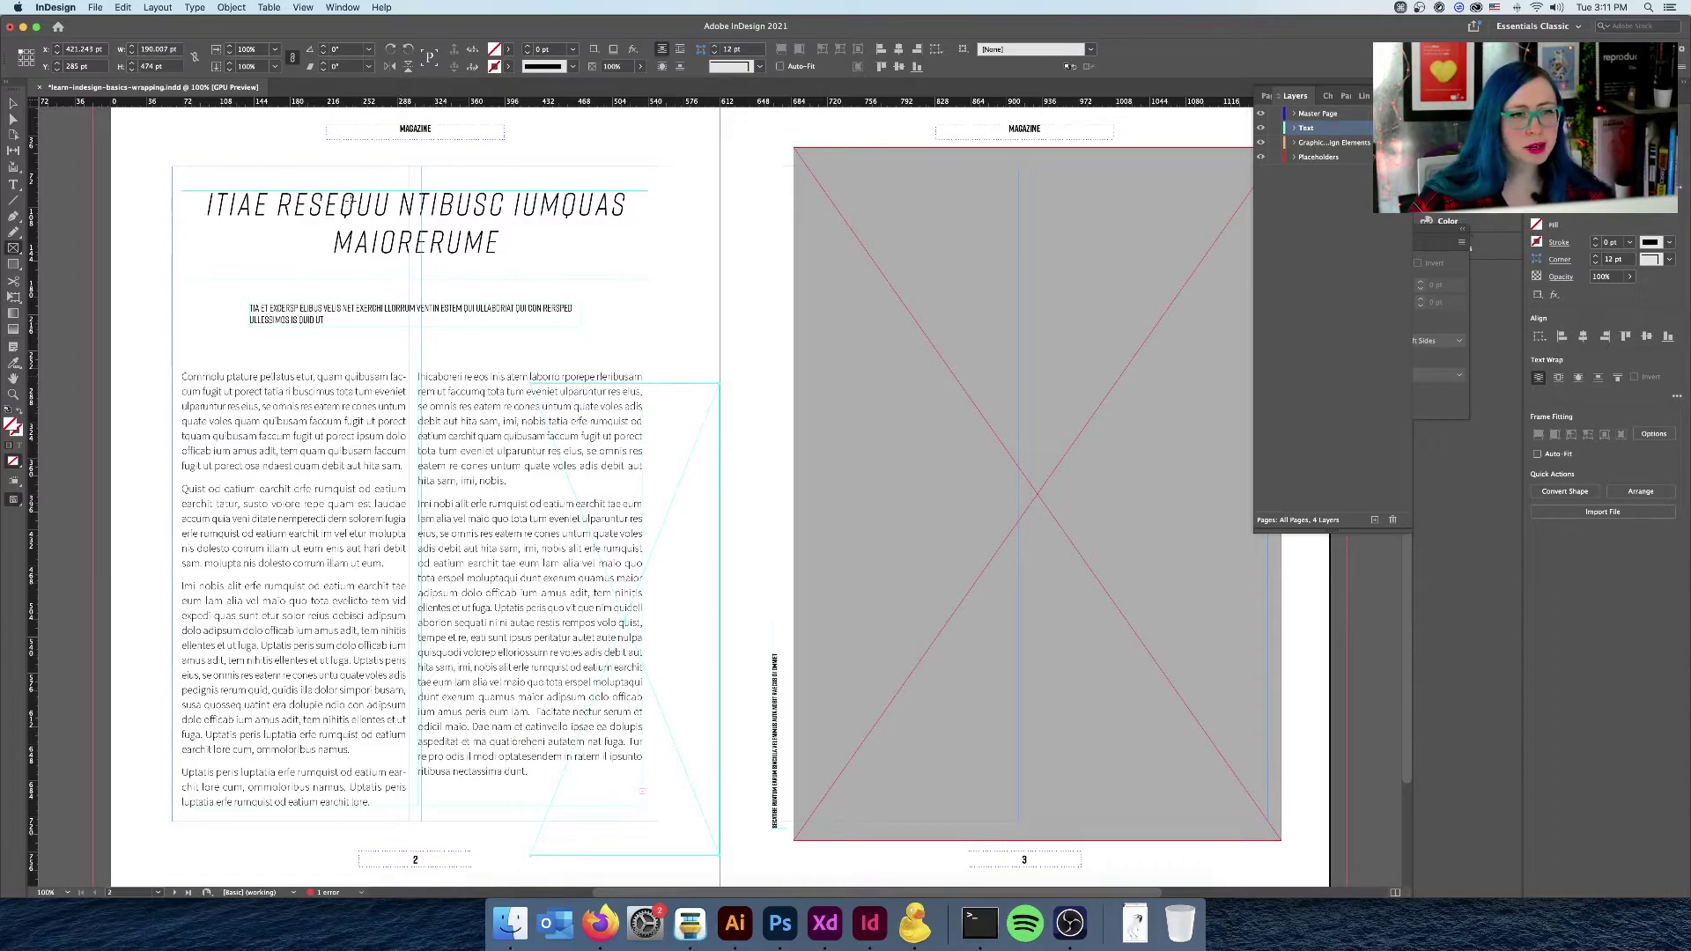
click(13, 105)
key(BackSpace)
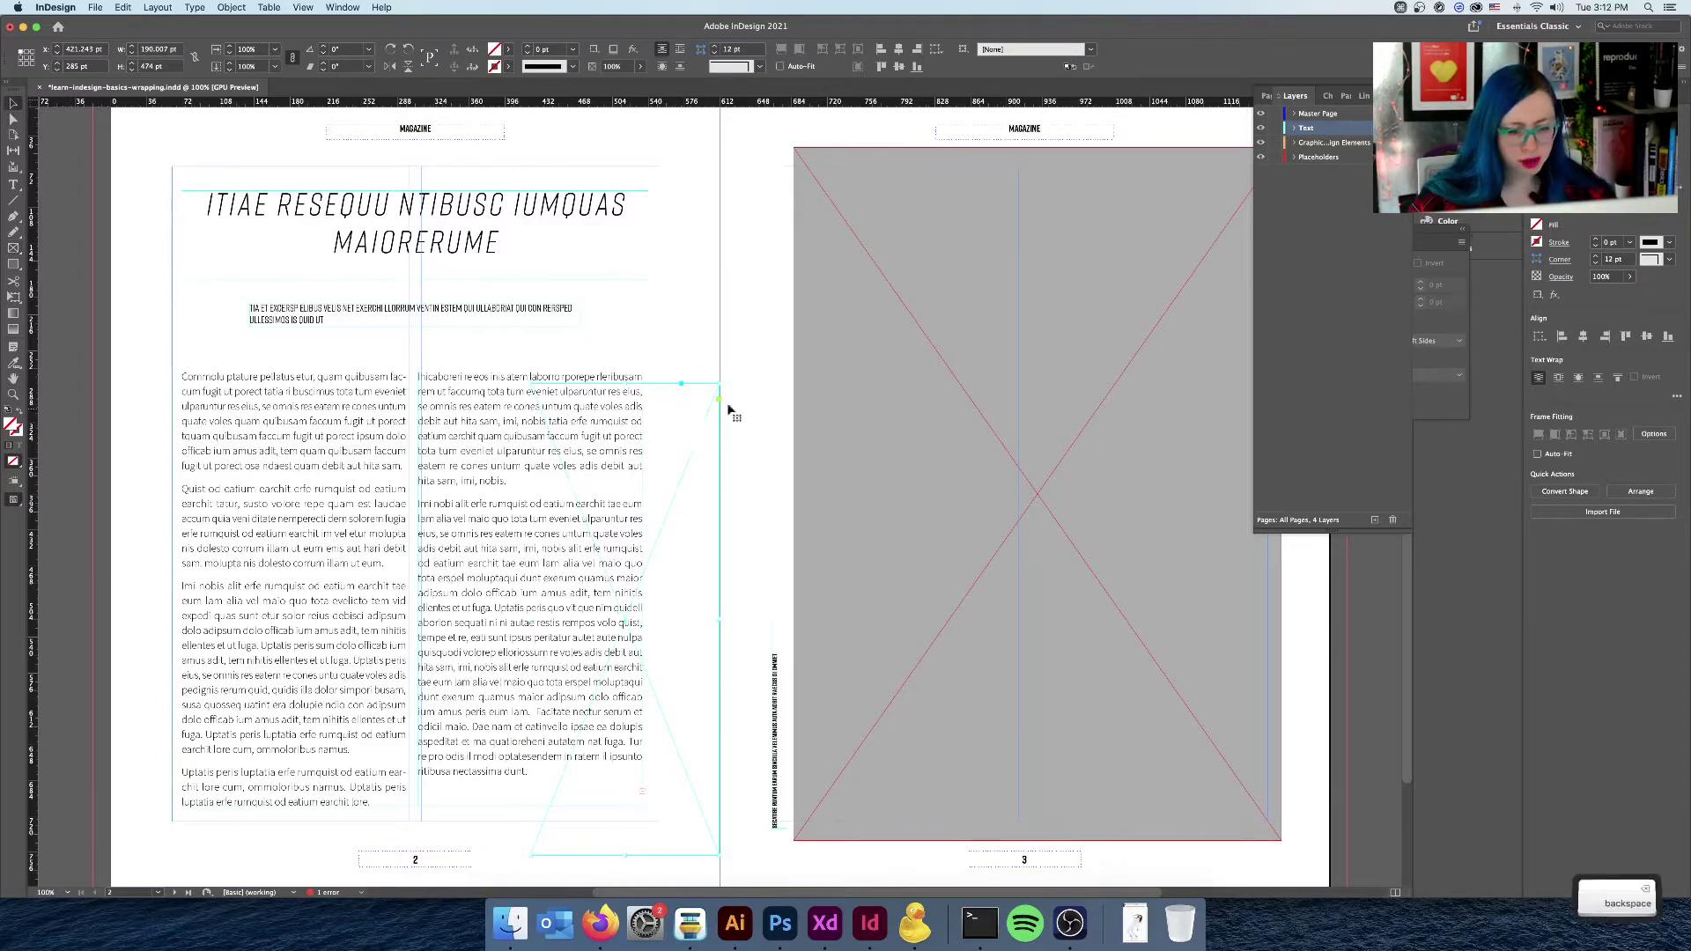
Step: Draw a rectangular image frame of about 187 by 449 pt over page 2's second text column, on the graphic design elements layer
click(1312, 144)
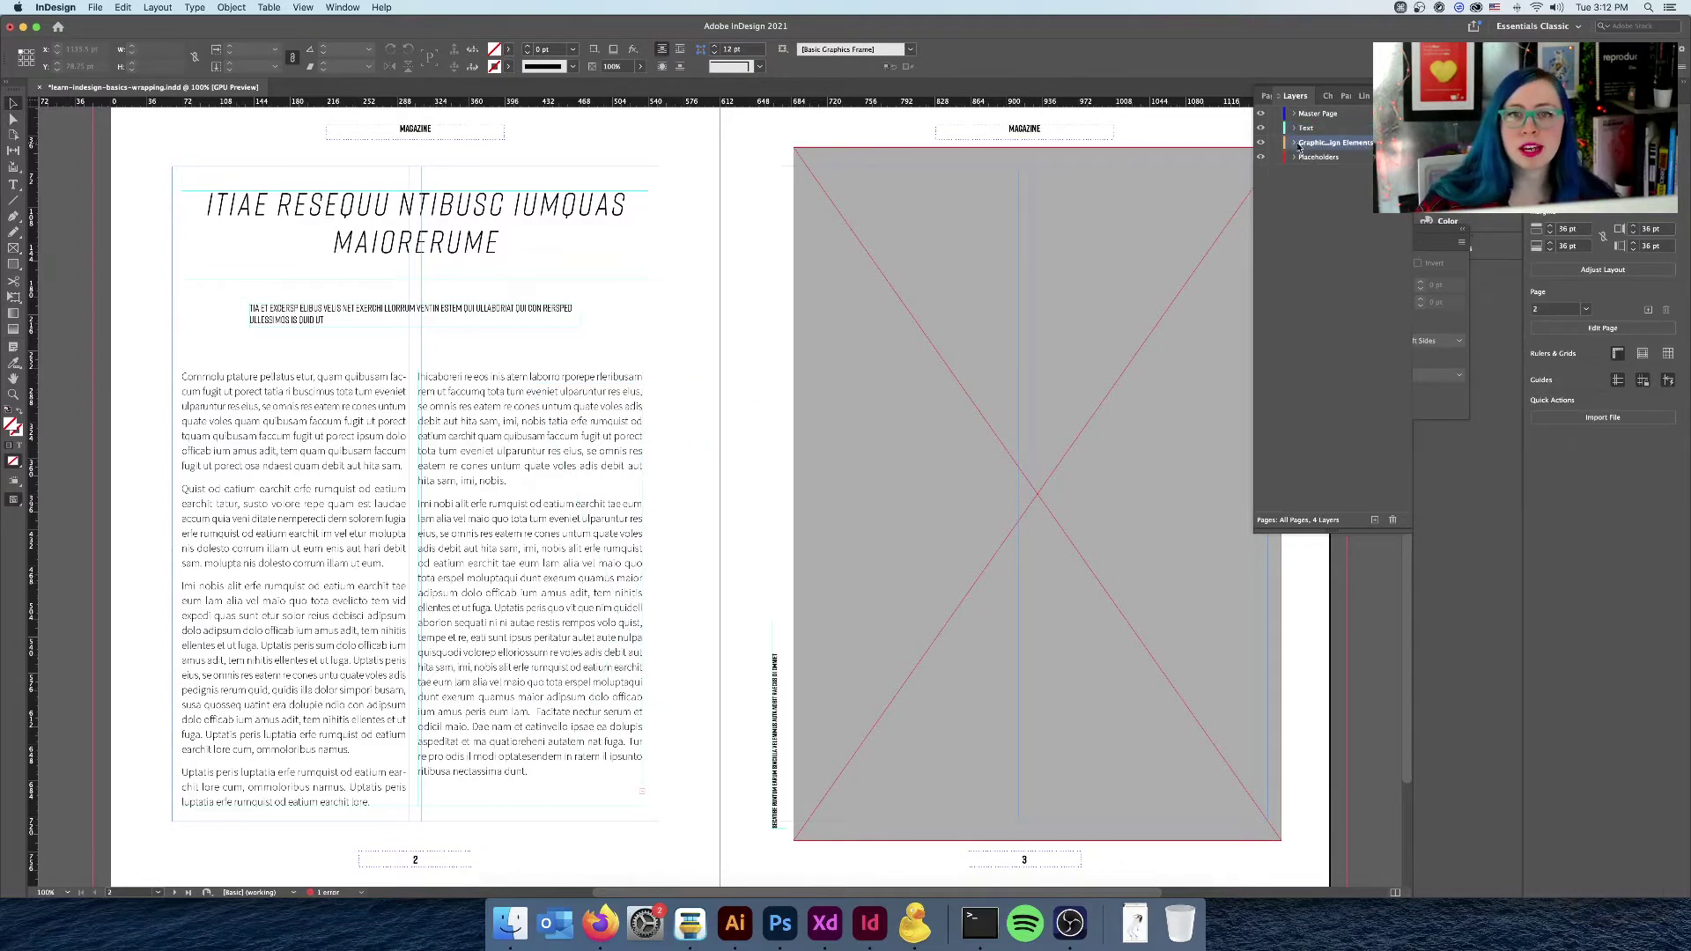
click(14, 248)
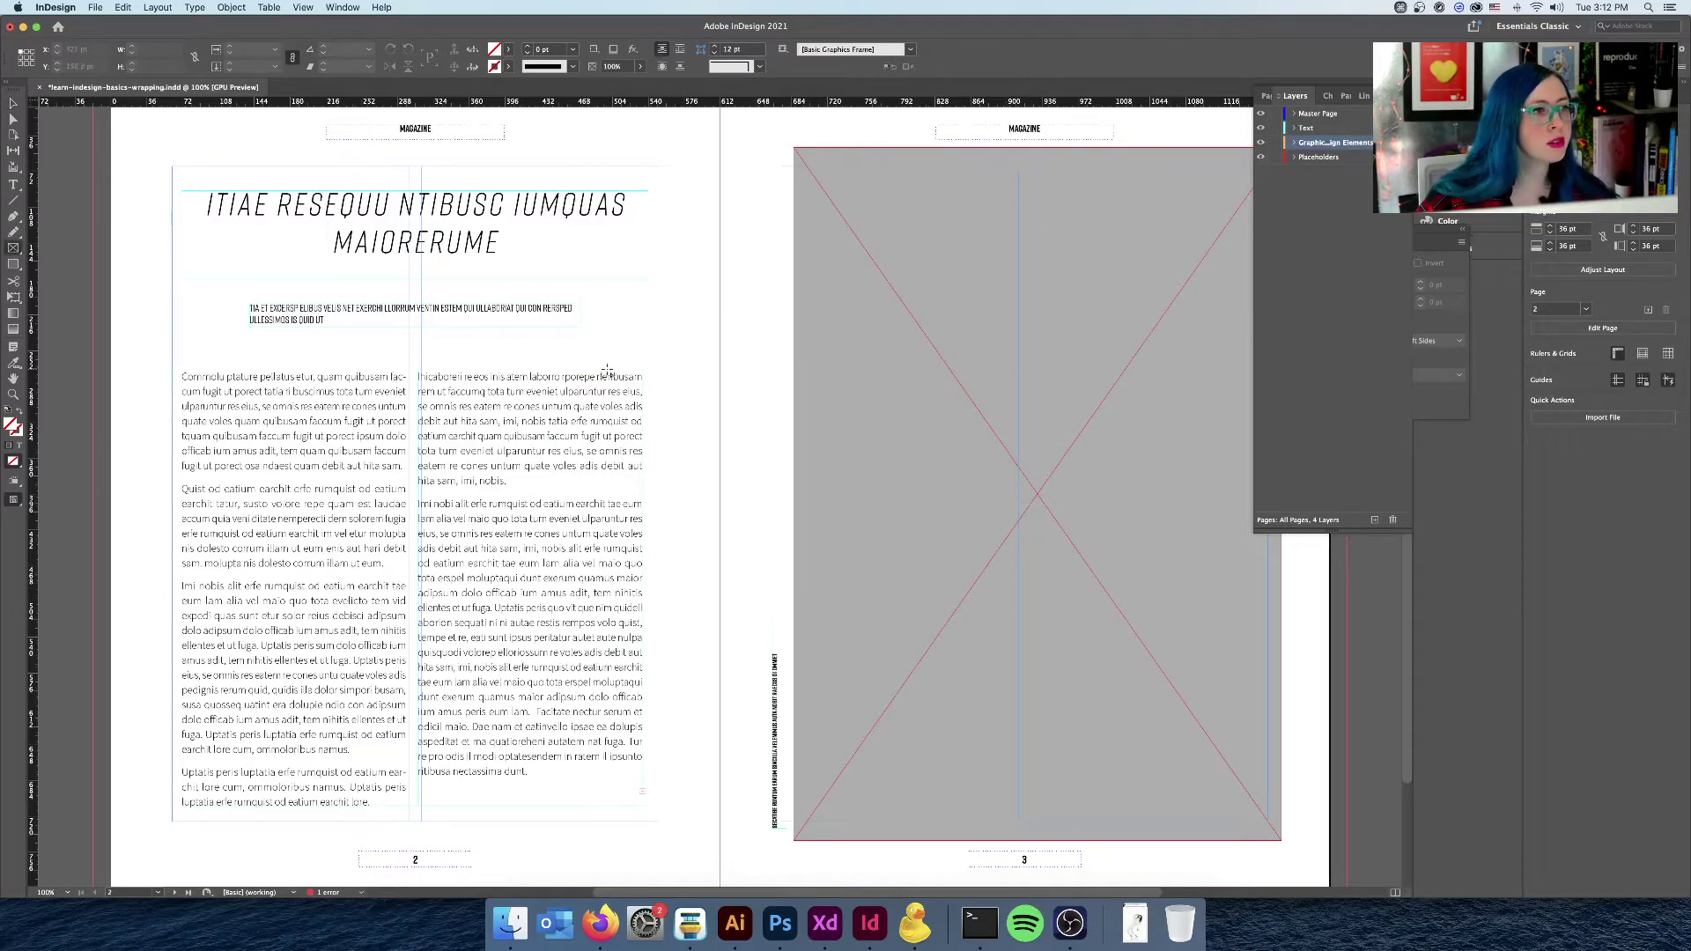
mouse_move(716, 403)
mouse_down()
mouse_move(560, 656)
mouse_move(534, 852)
mouse_up()
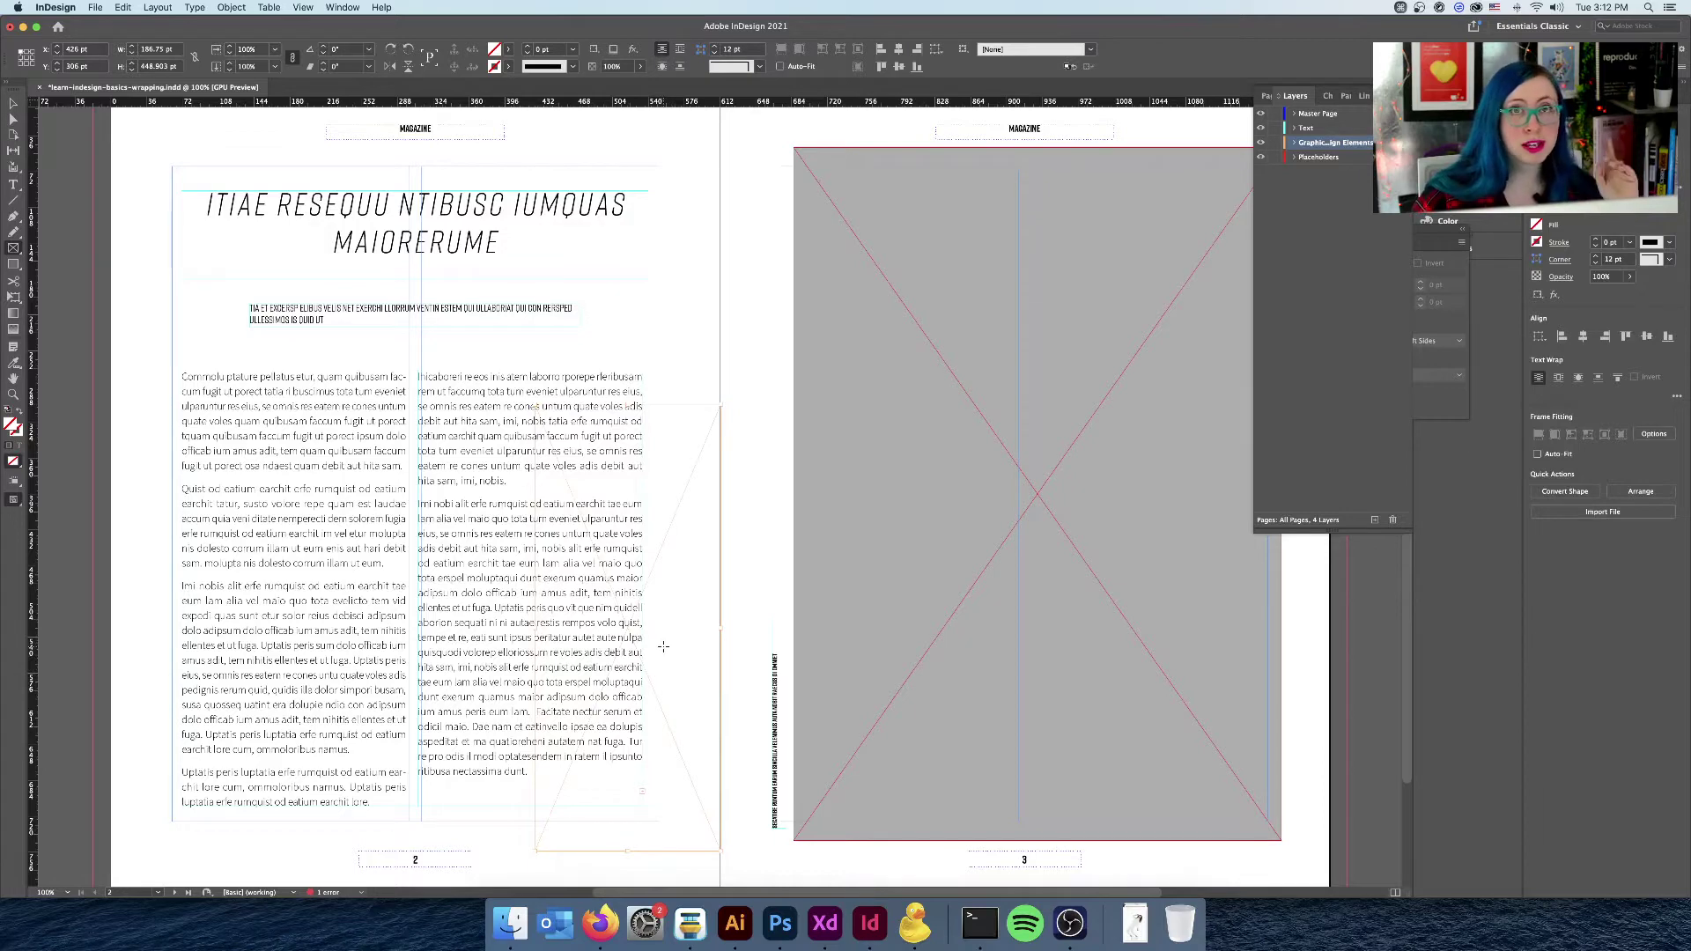
click(1135, 923)
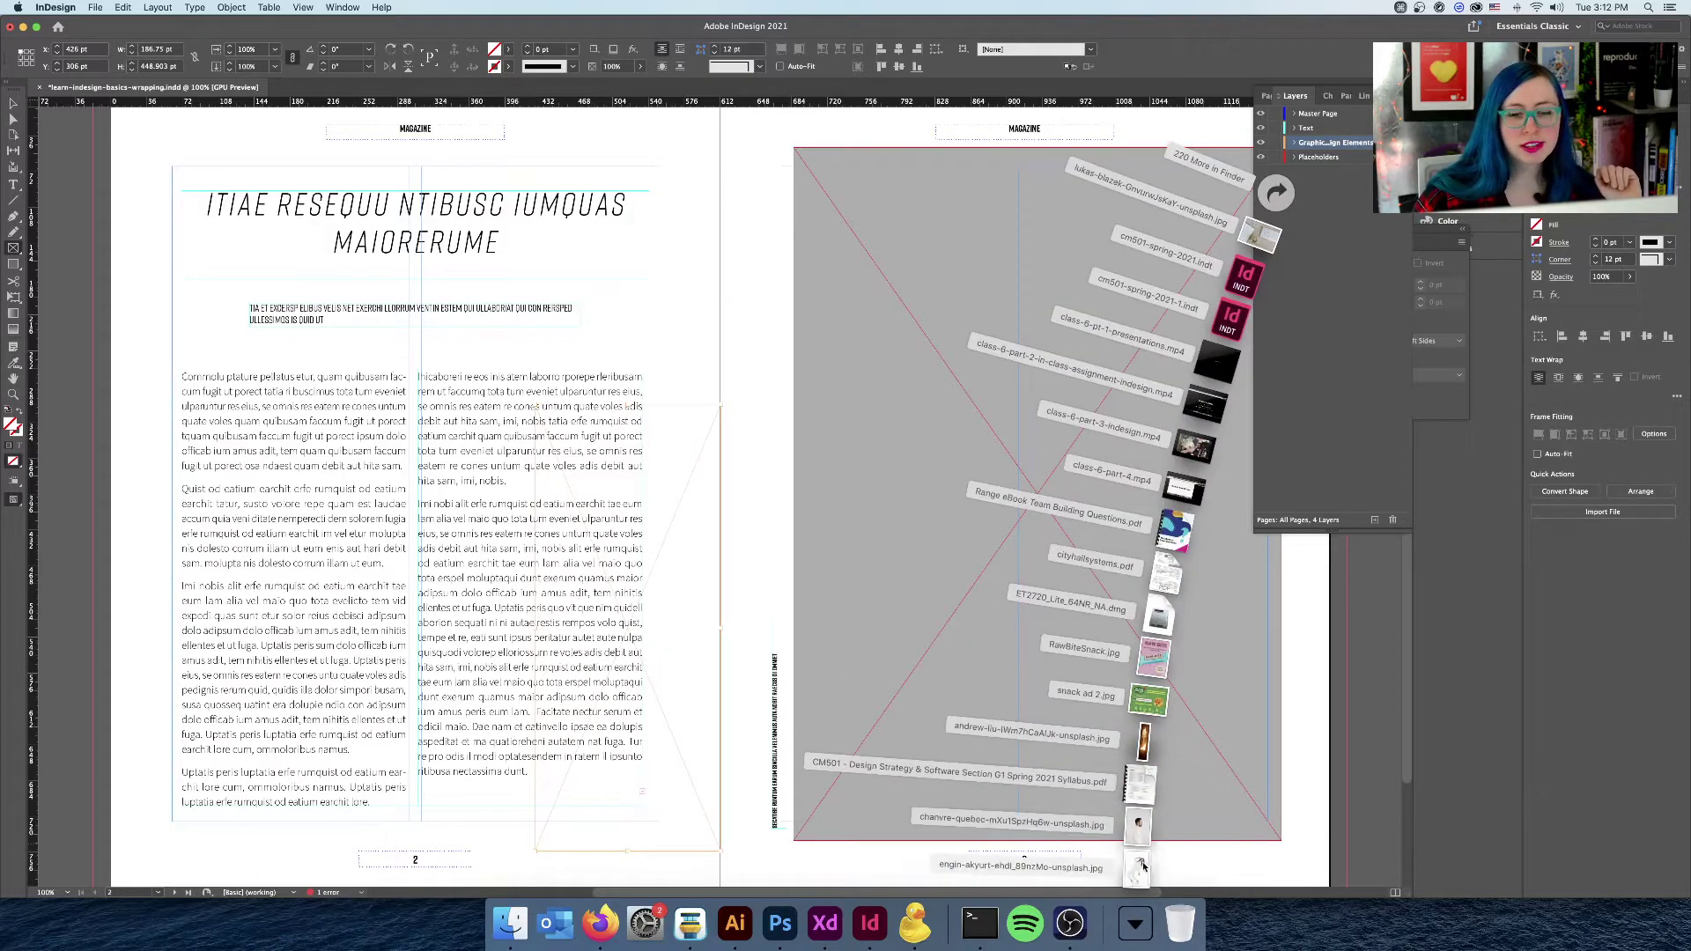
drag(1142, 868, 608, 521)
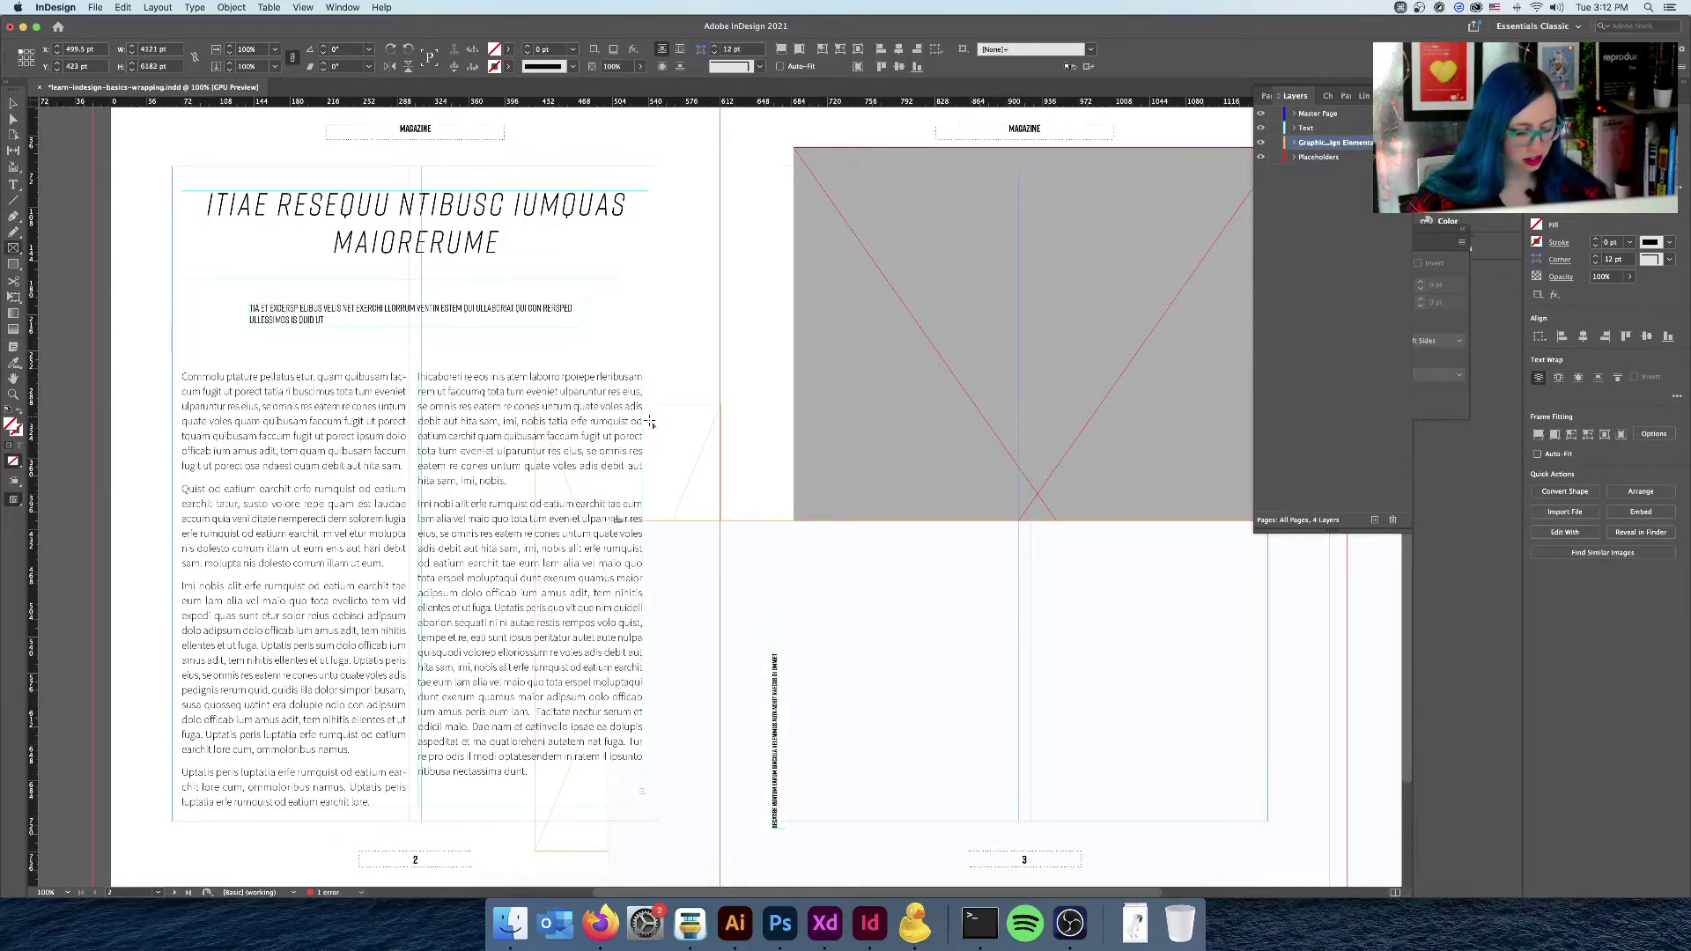
key(BackSpace)
Step: Place the newest Unsplash photo from the Dock's file stack into the empty frame on page 2 and bring the frame to the front
click(13, 104)
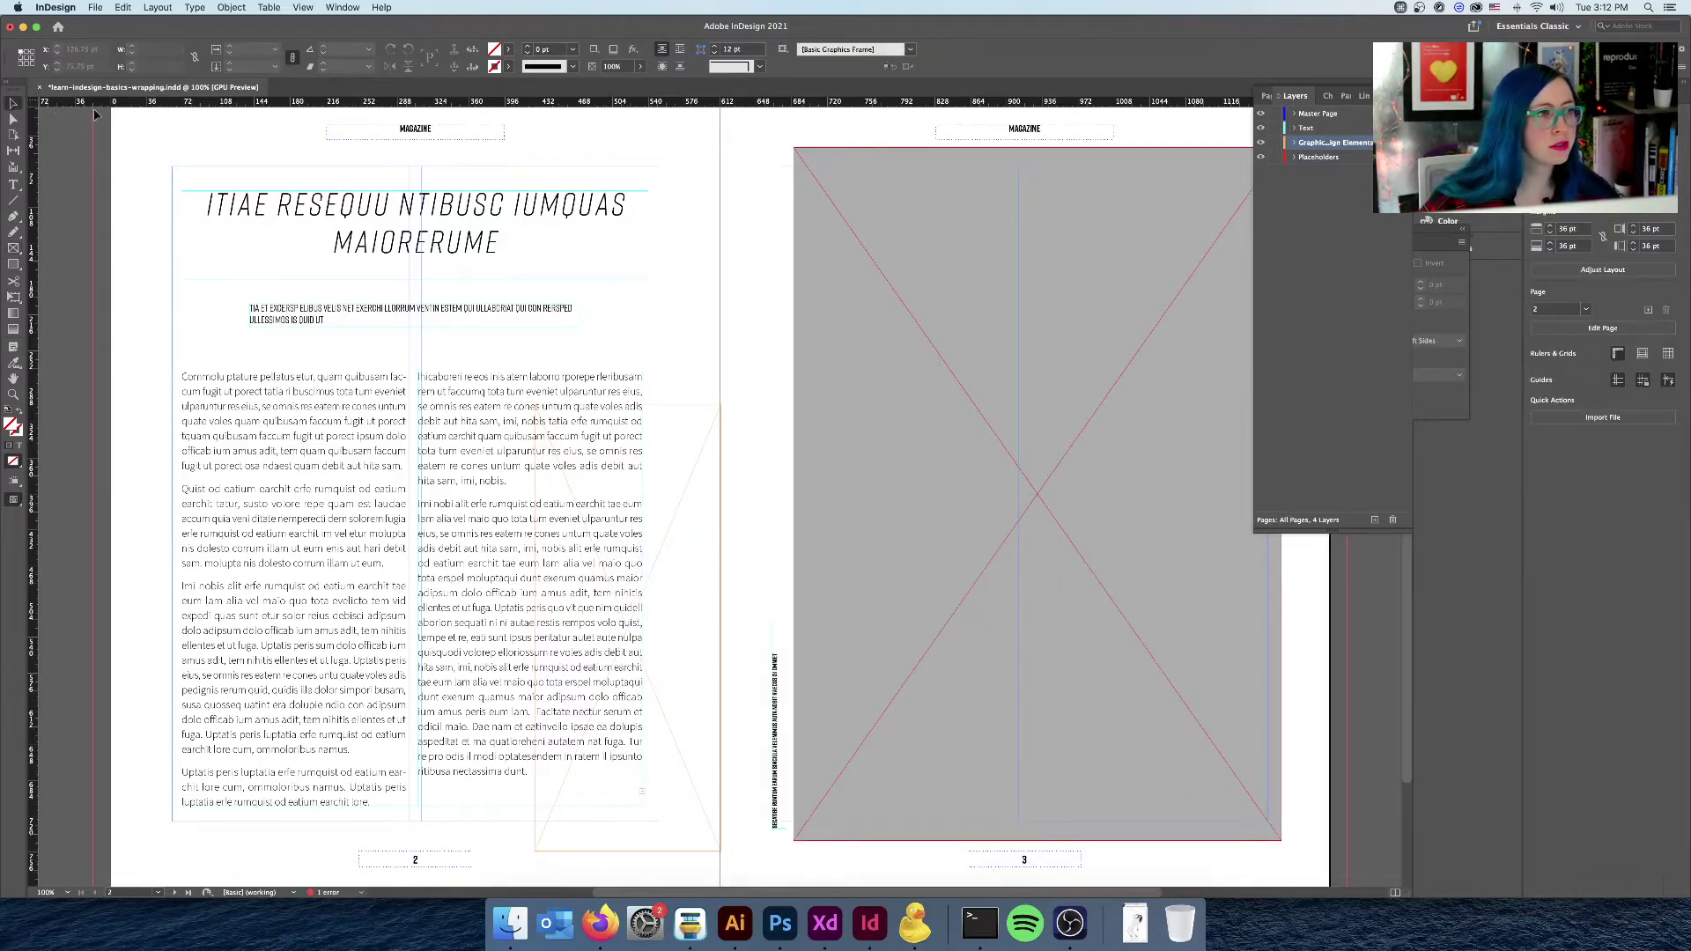
click(1136, 923)
drag(1137, 867, 679, 490)
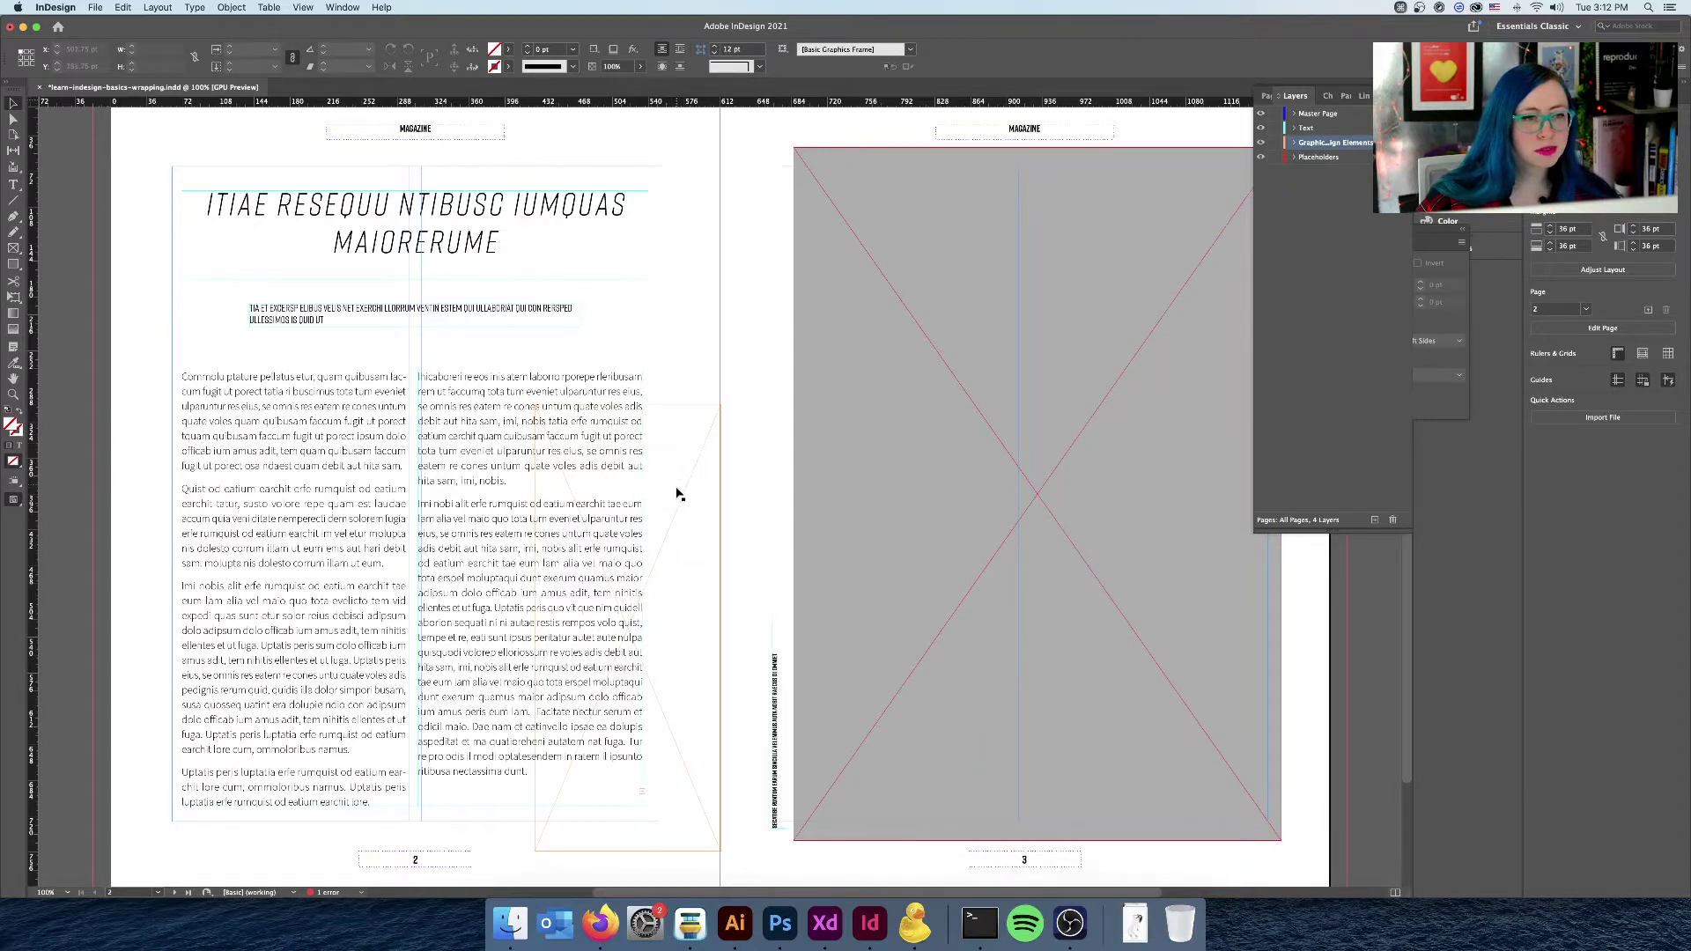
click(1135, 929)
drag(1138, 868, 646, 542)
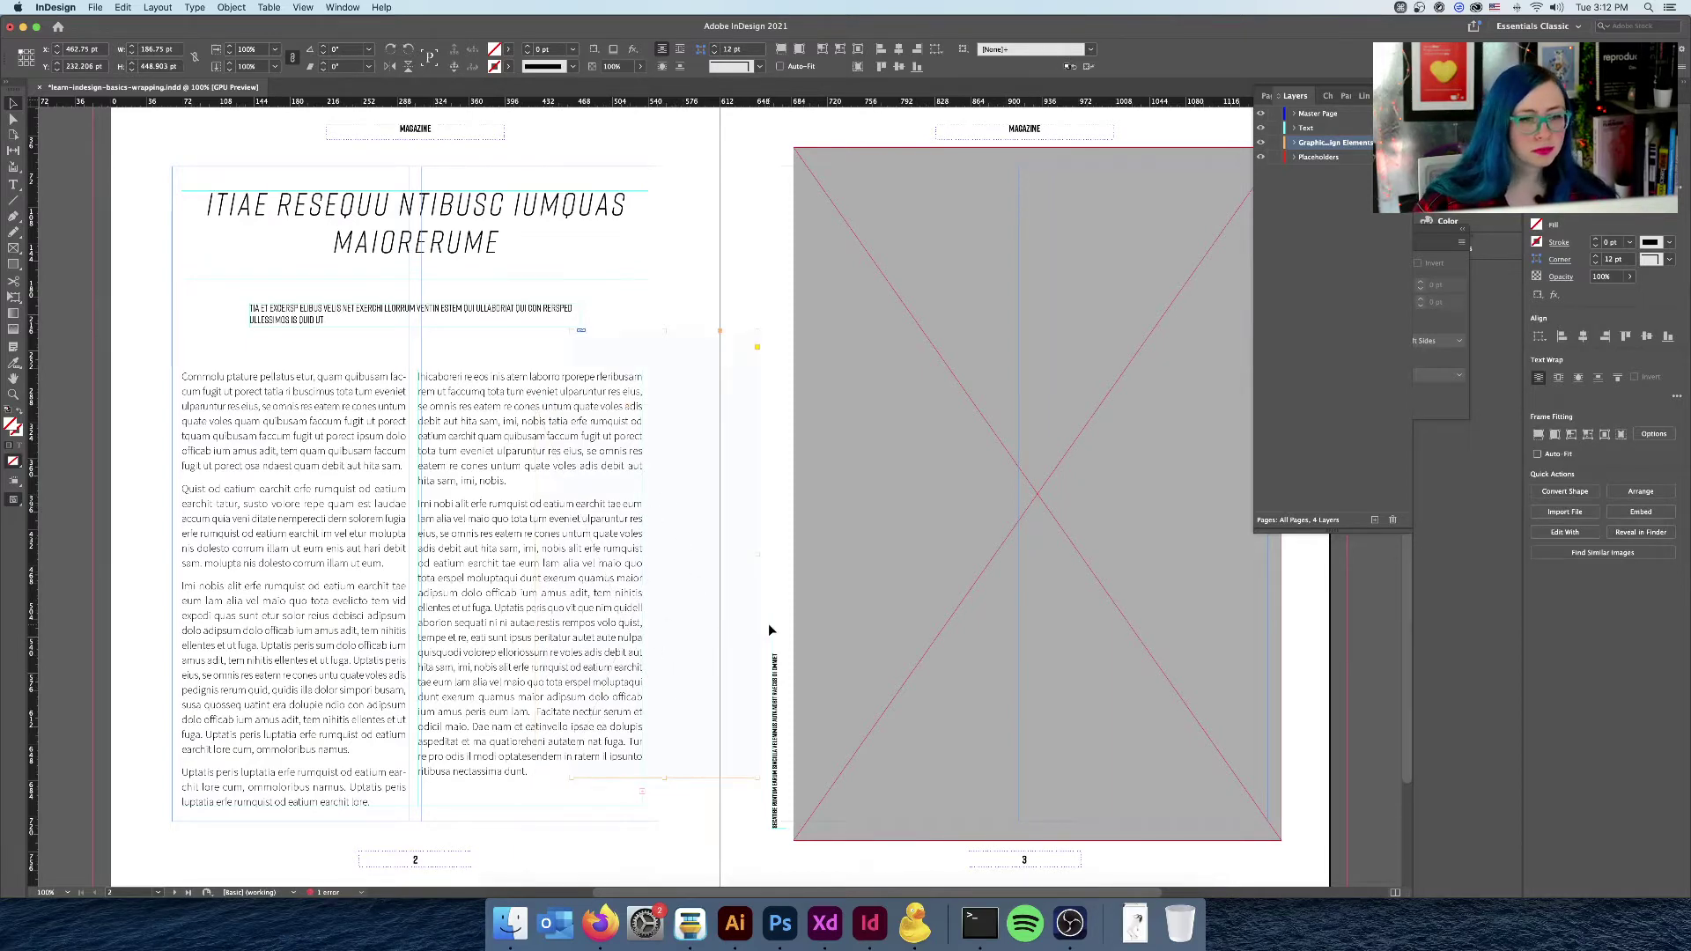
key(super+shift+bracketright)
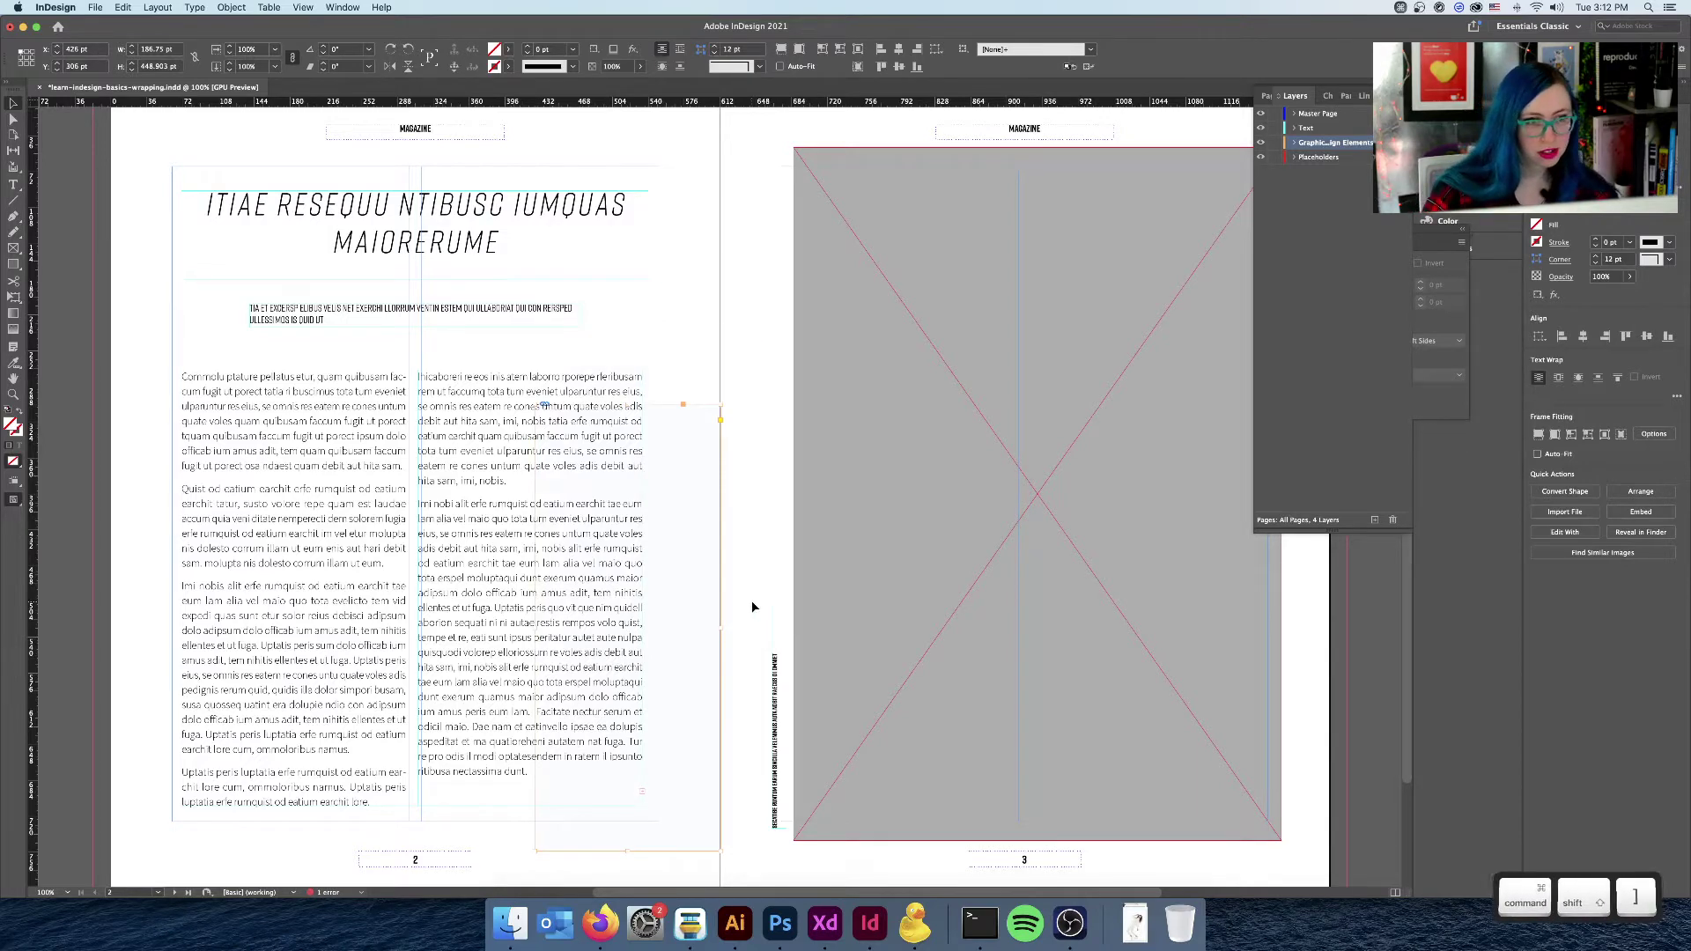
Step: Fit the oversized photo to its frame on page 2 with Fill Frame Proportionally
click(627, 627)
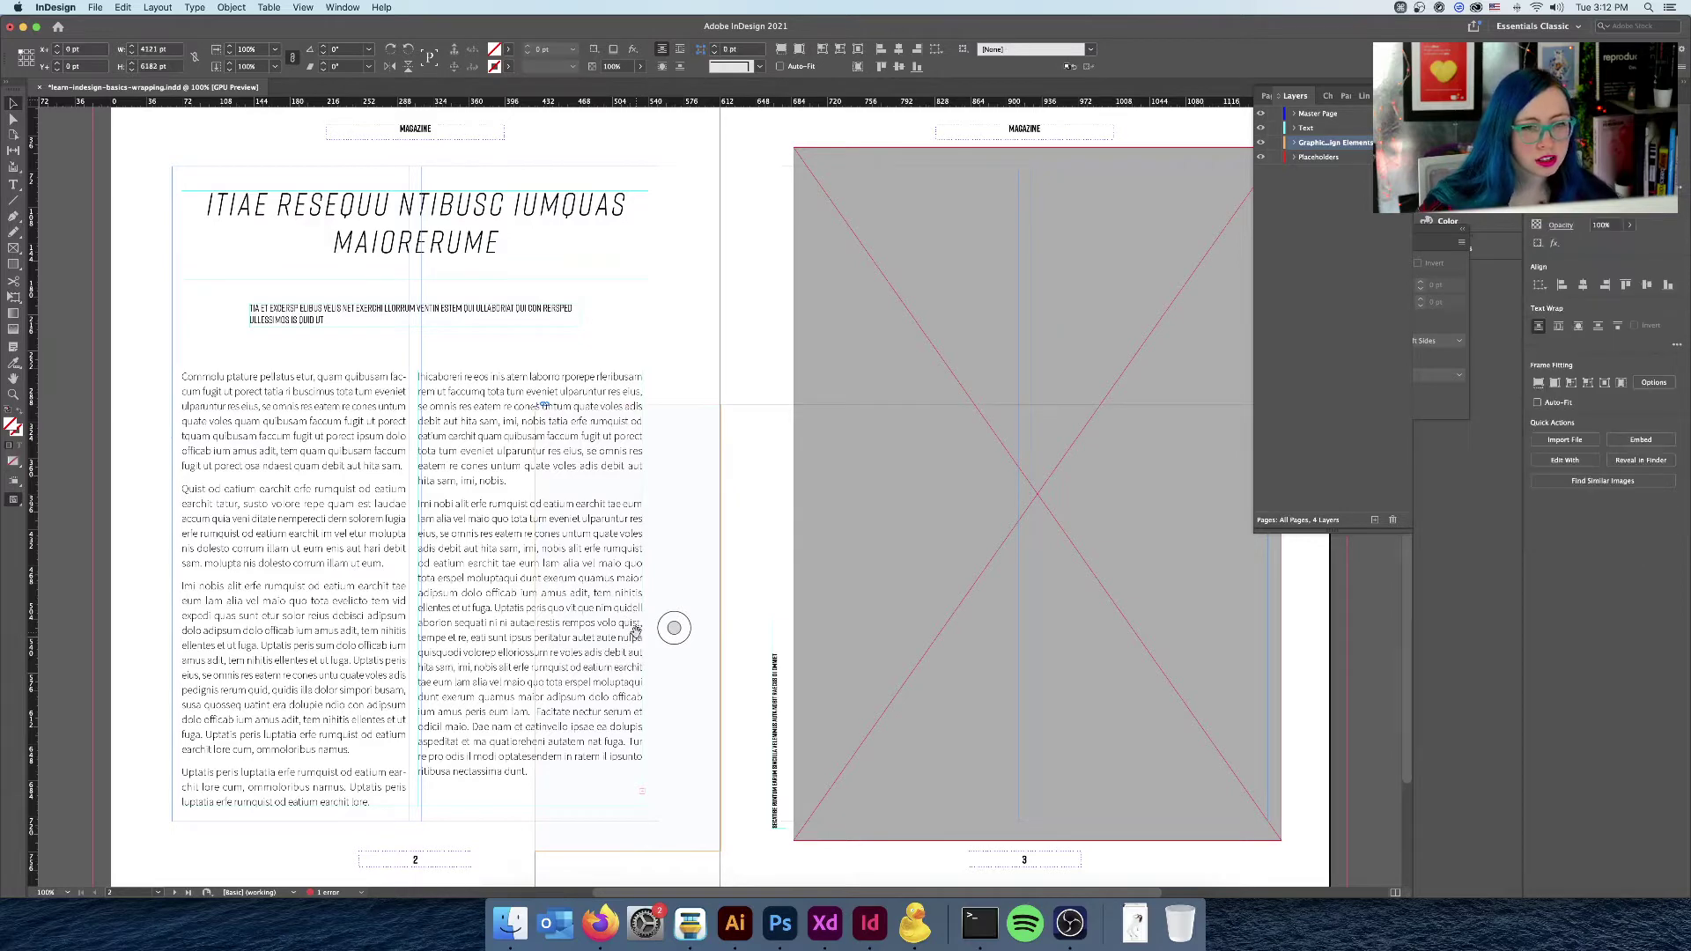
key(super+minus)
key(super+minus)
key(super+minus)
key(super+minus)
key(super+equal)
key(super+equal)
key(super+equal)
key(super+equal)
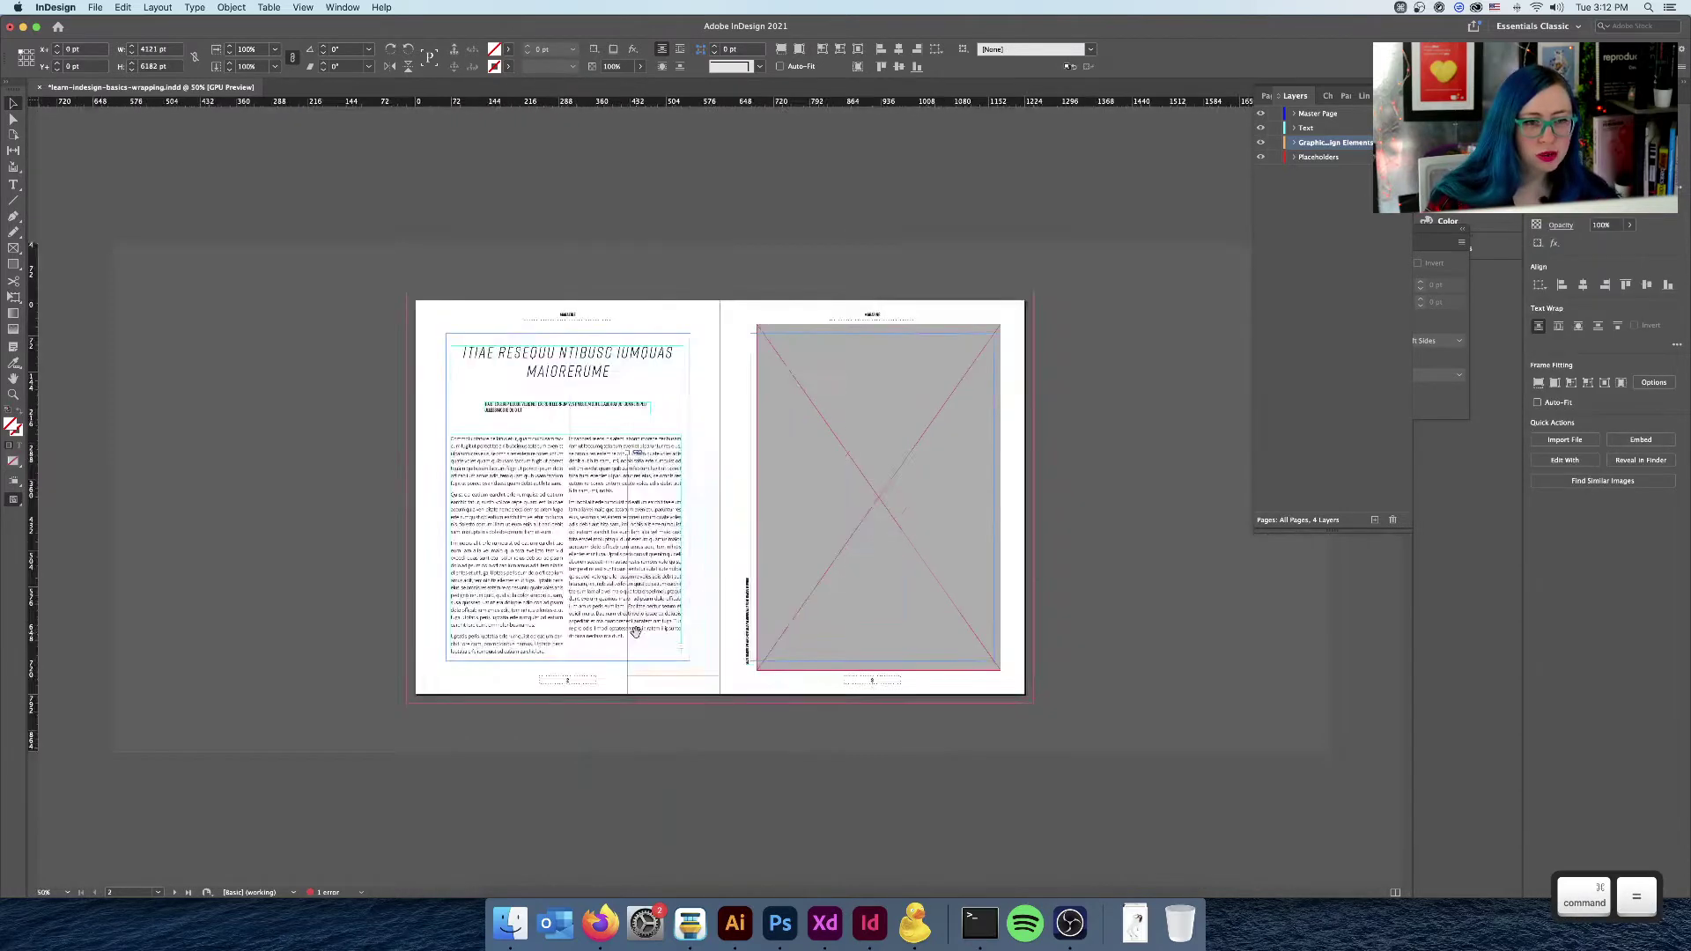
key(super+minus)
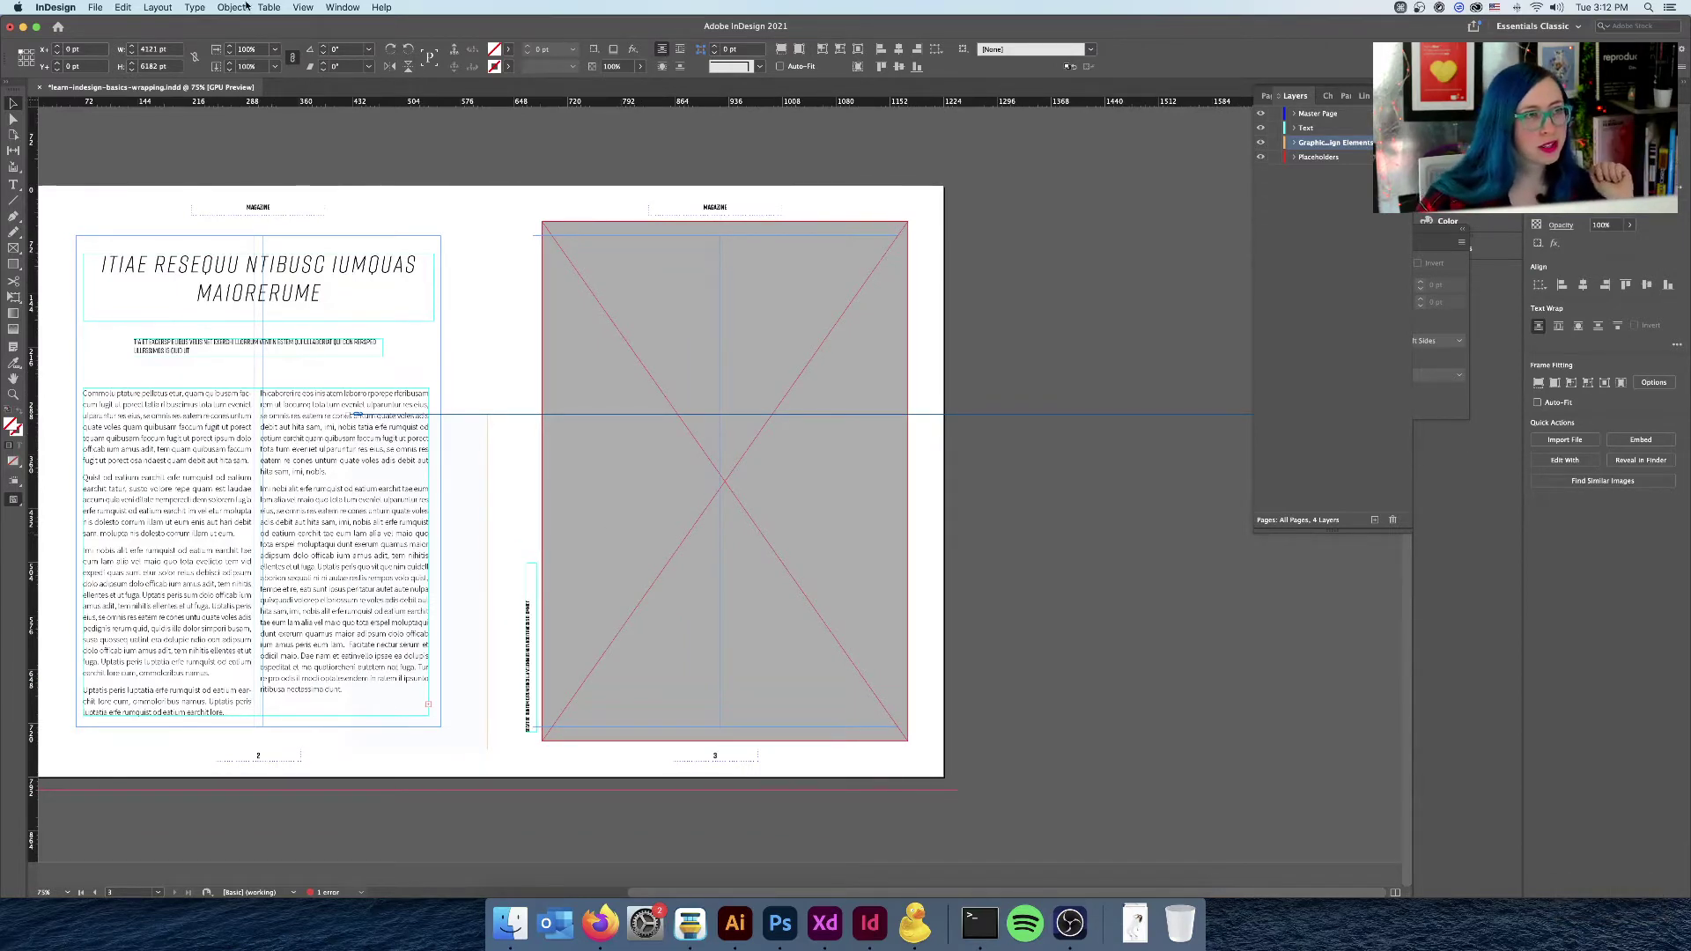
click(245, 7)
mouse_move(291, 239)
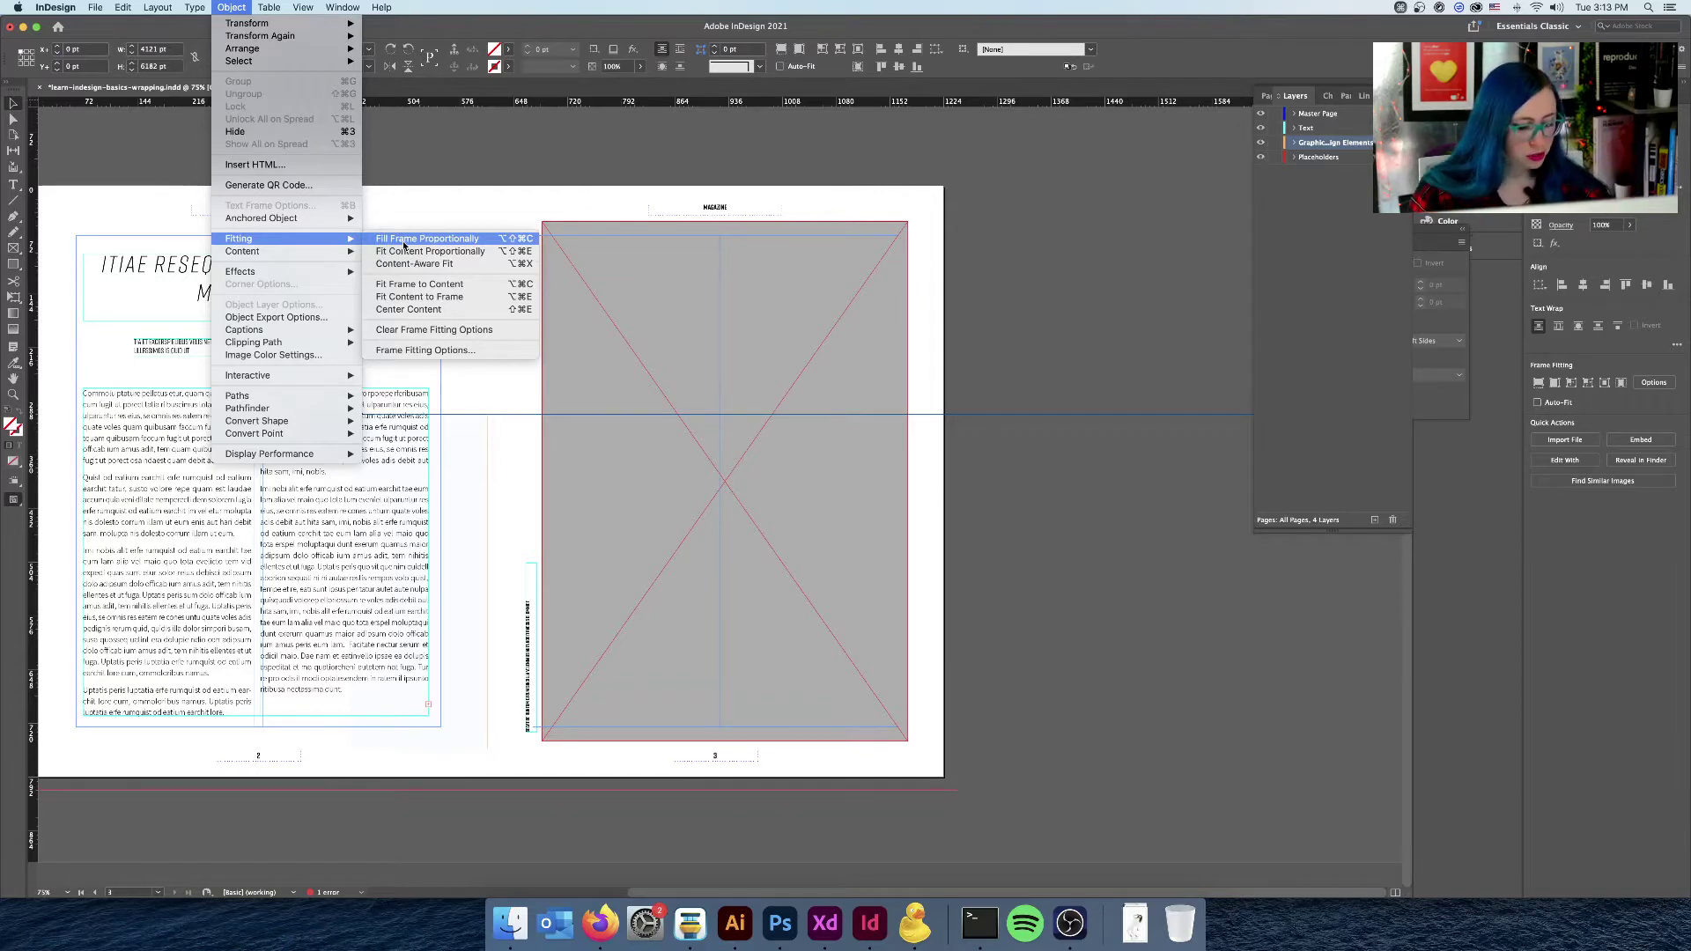
click(528, 238)
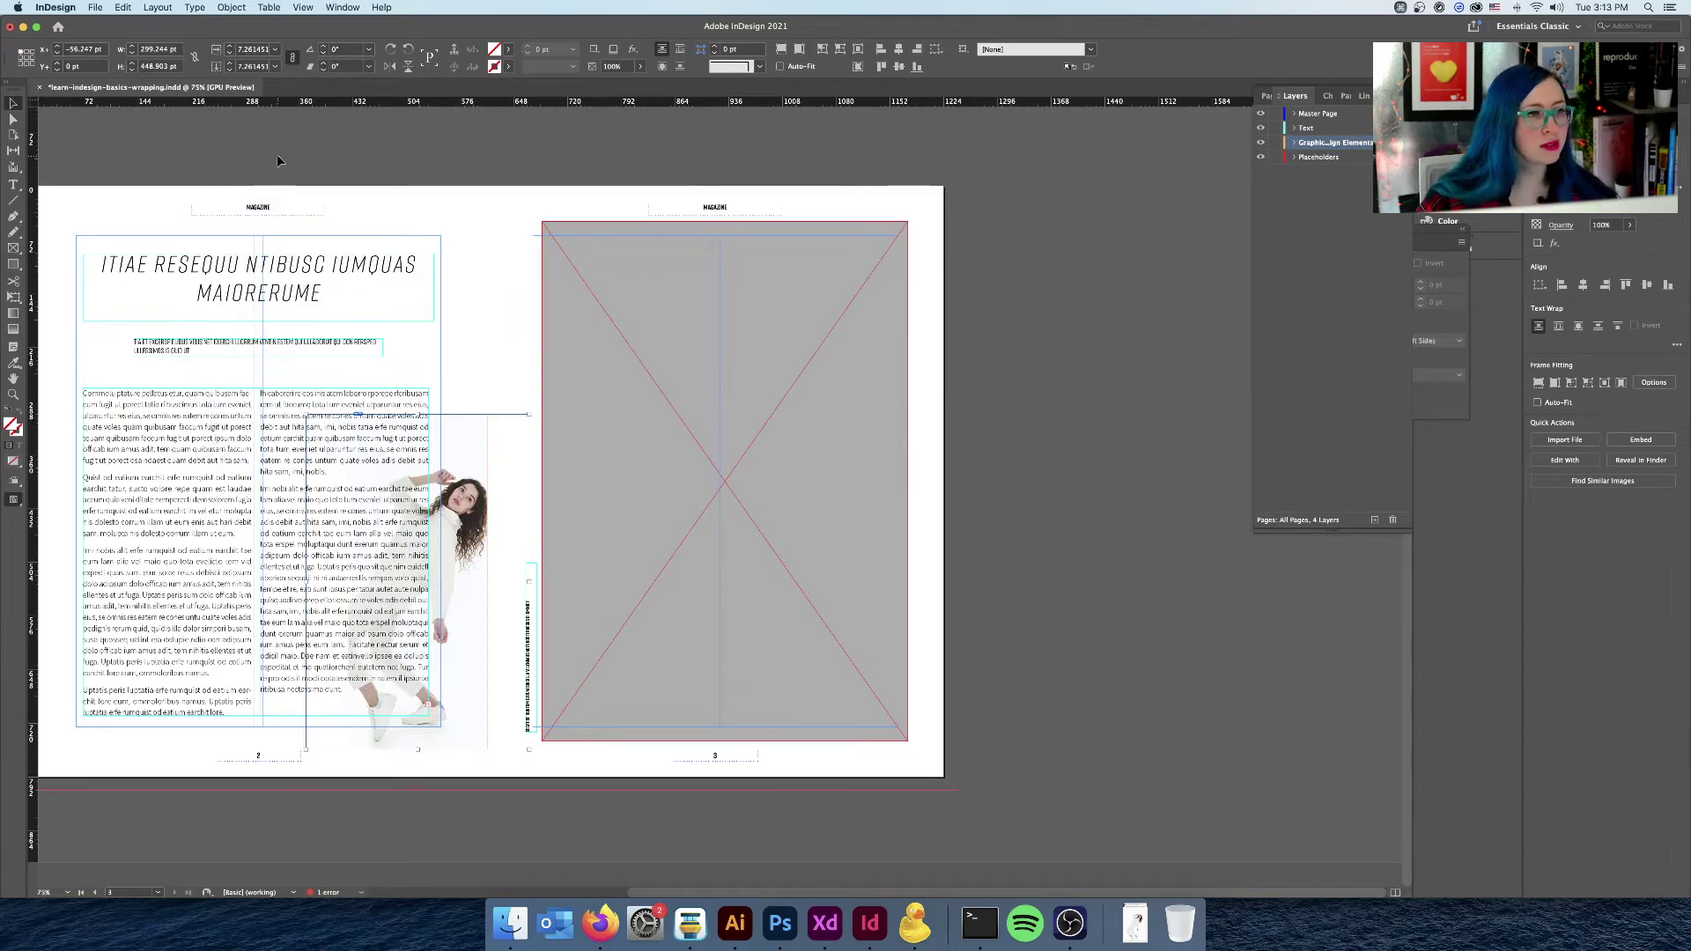
click(278, 160)
Step: Refit the photo of the woman in its frame with Fit Content Proportionally so the whole image fits
key(super+equal)
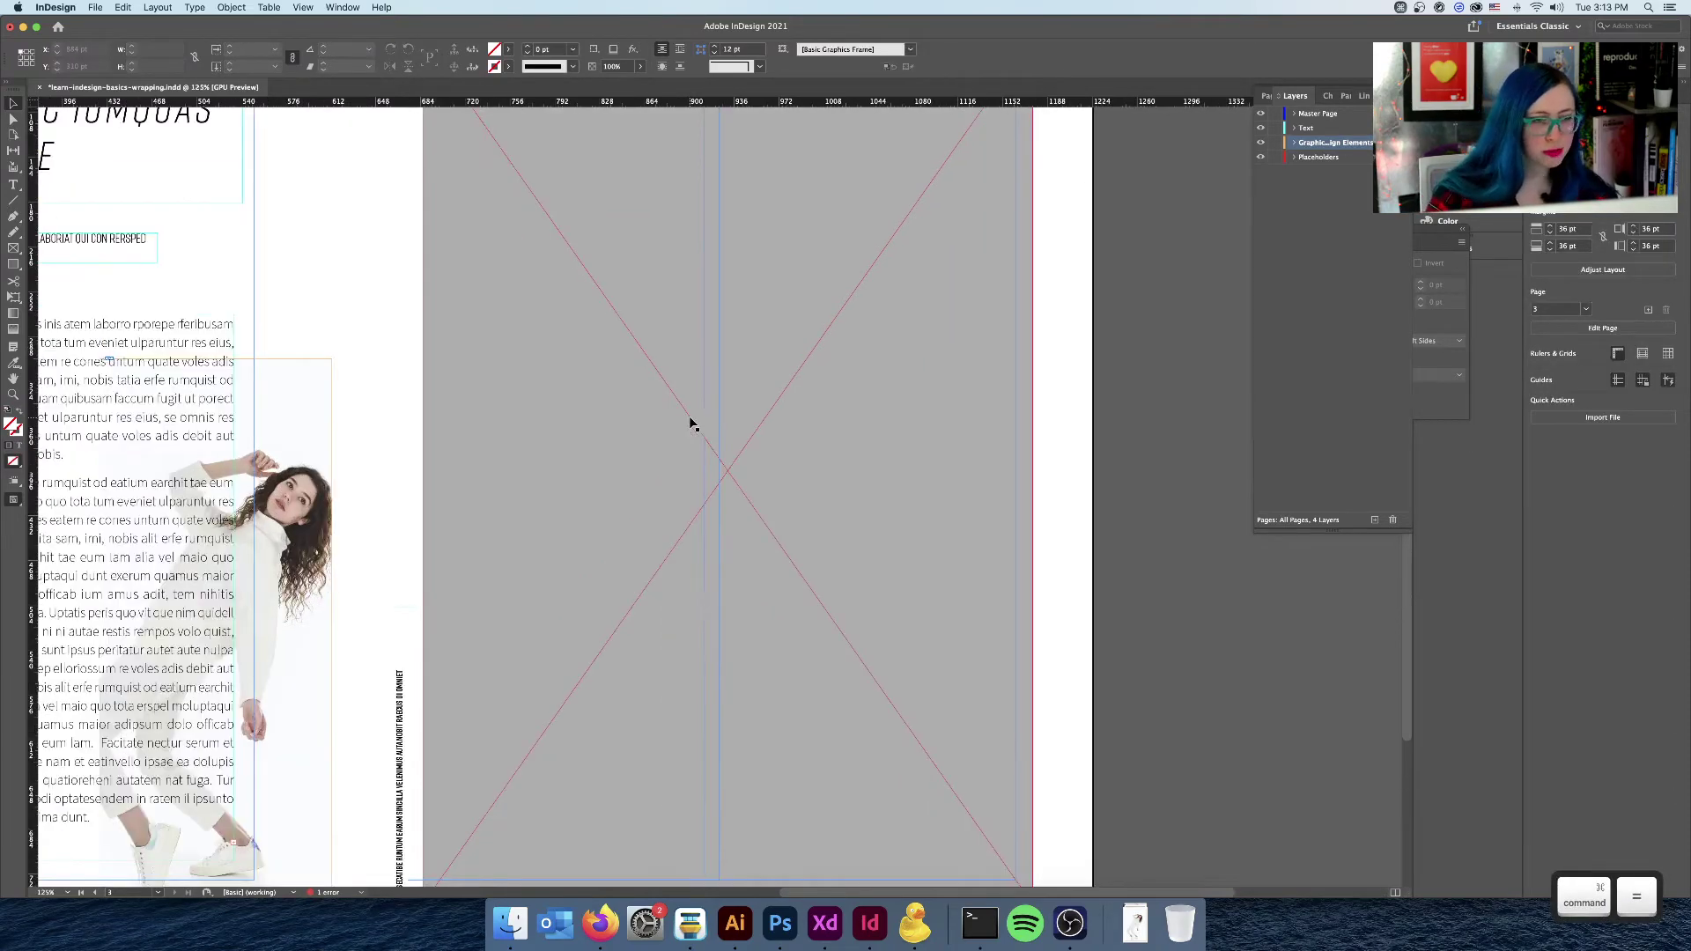
drag(691, 424, 1385, 301)
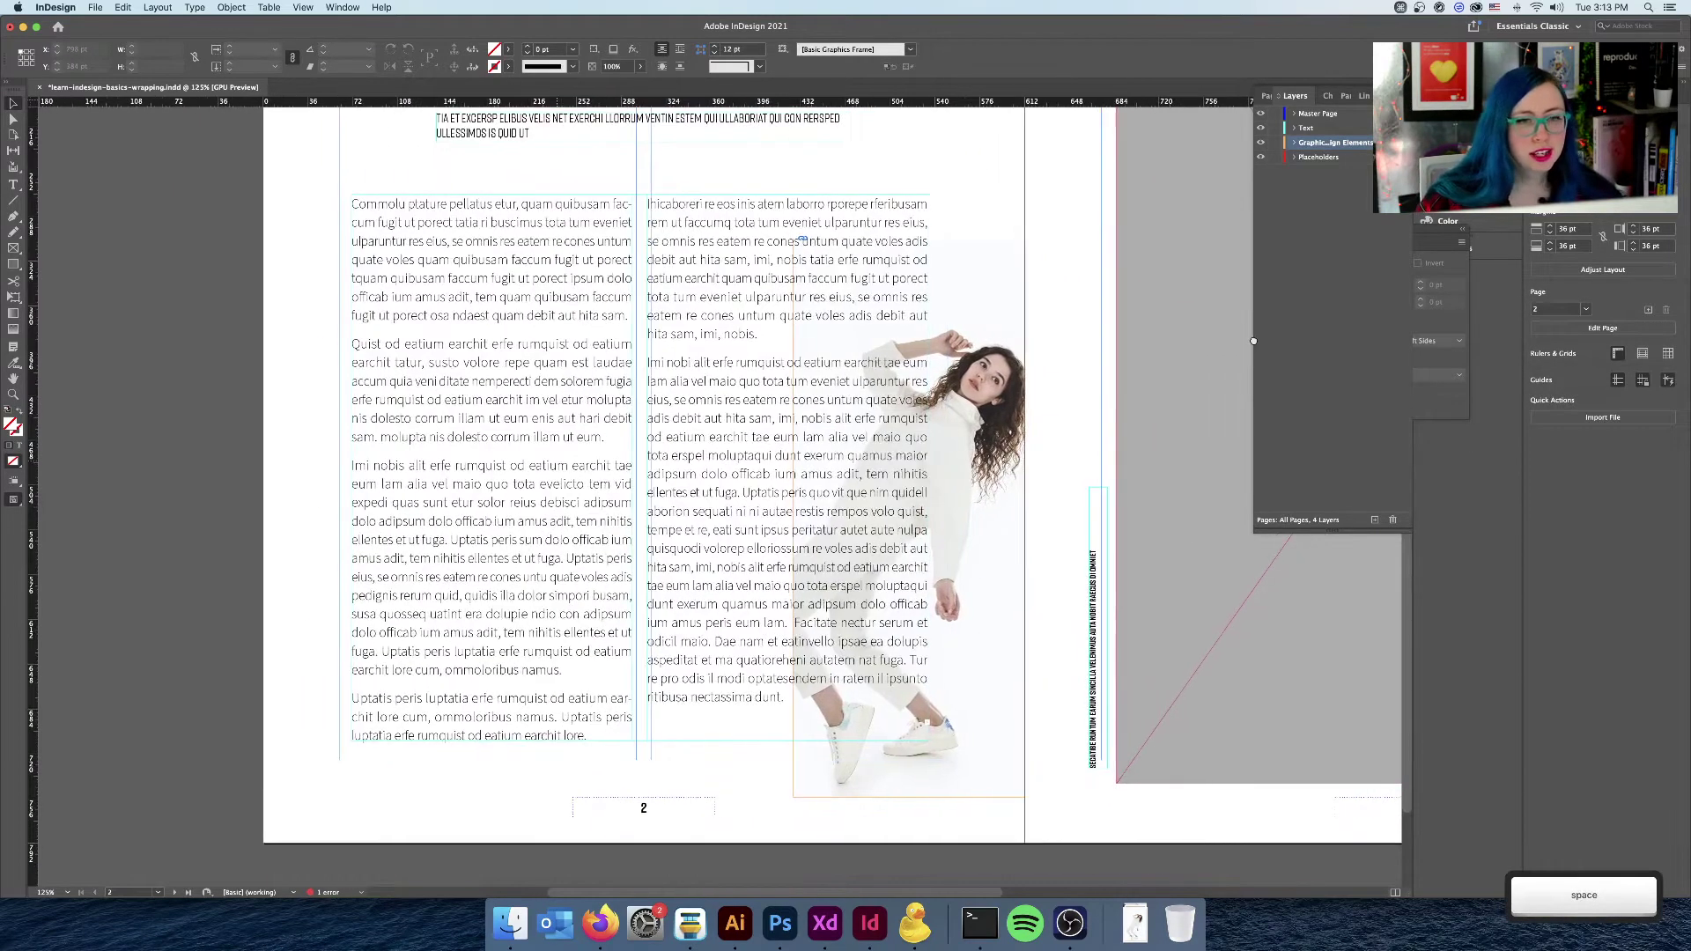
click(1042, 411)
click(232, 7)
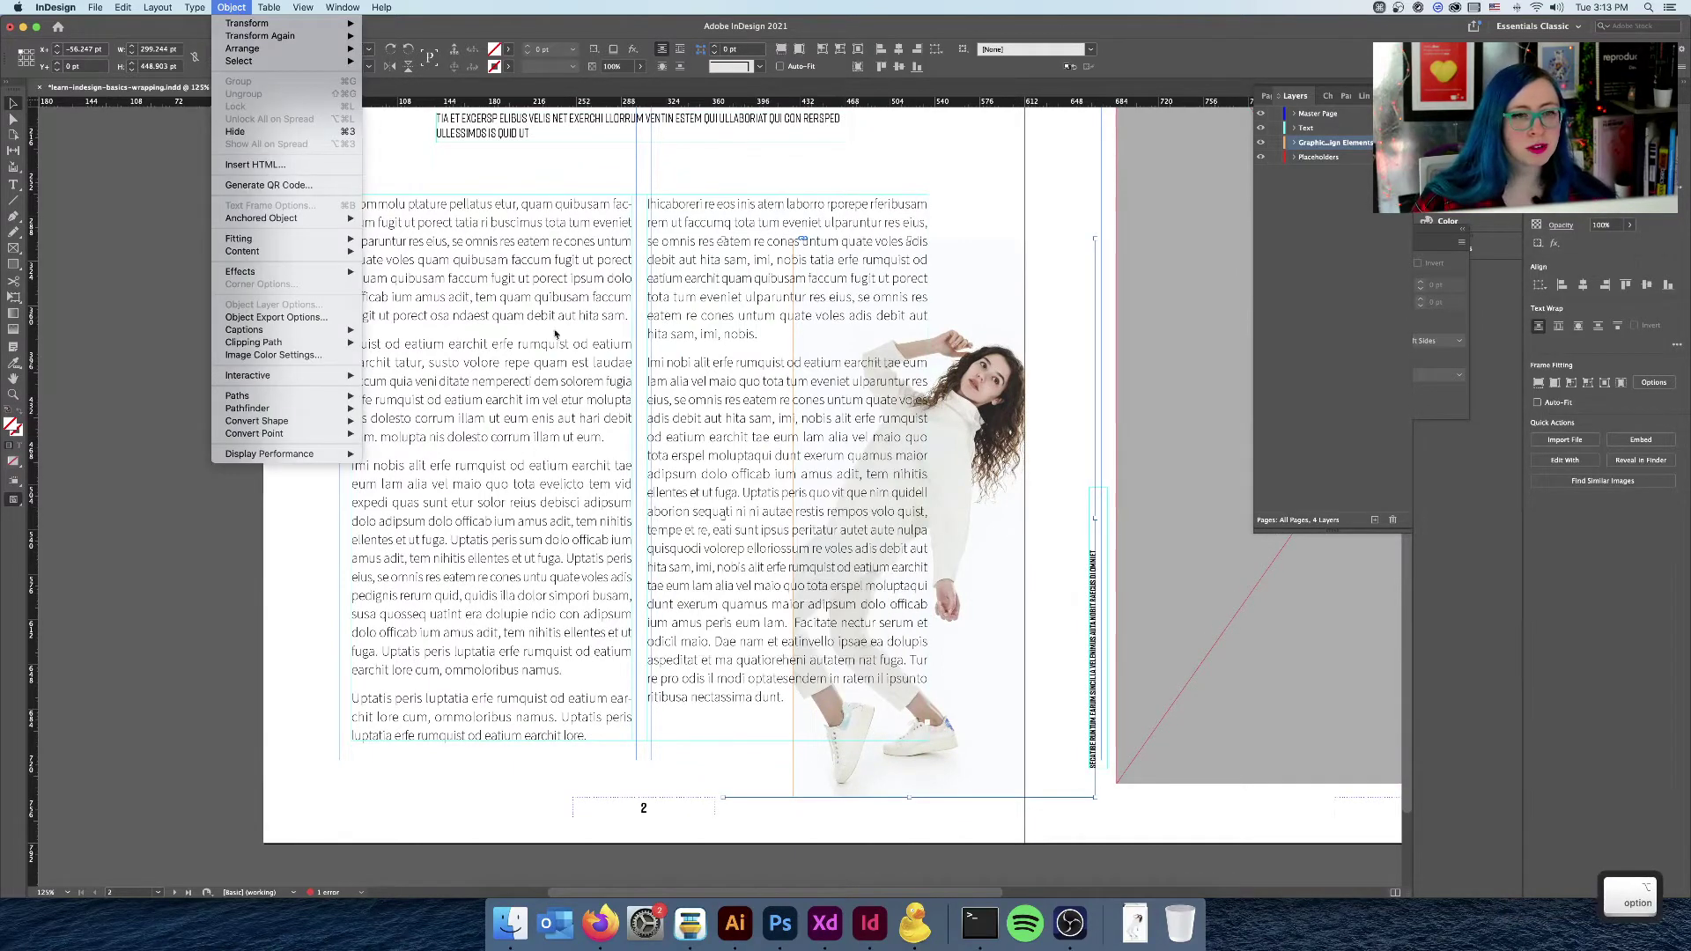
mouse_move(232, 7)
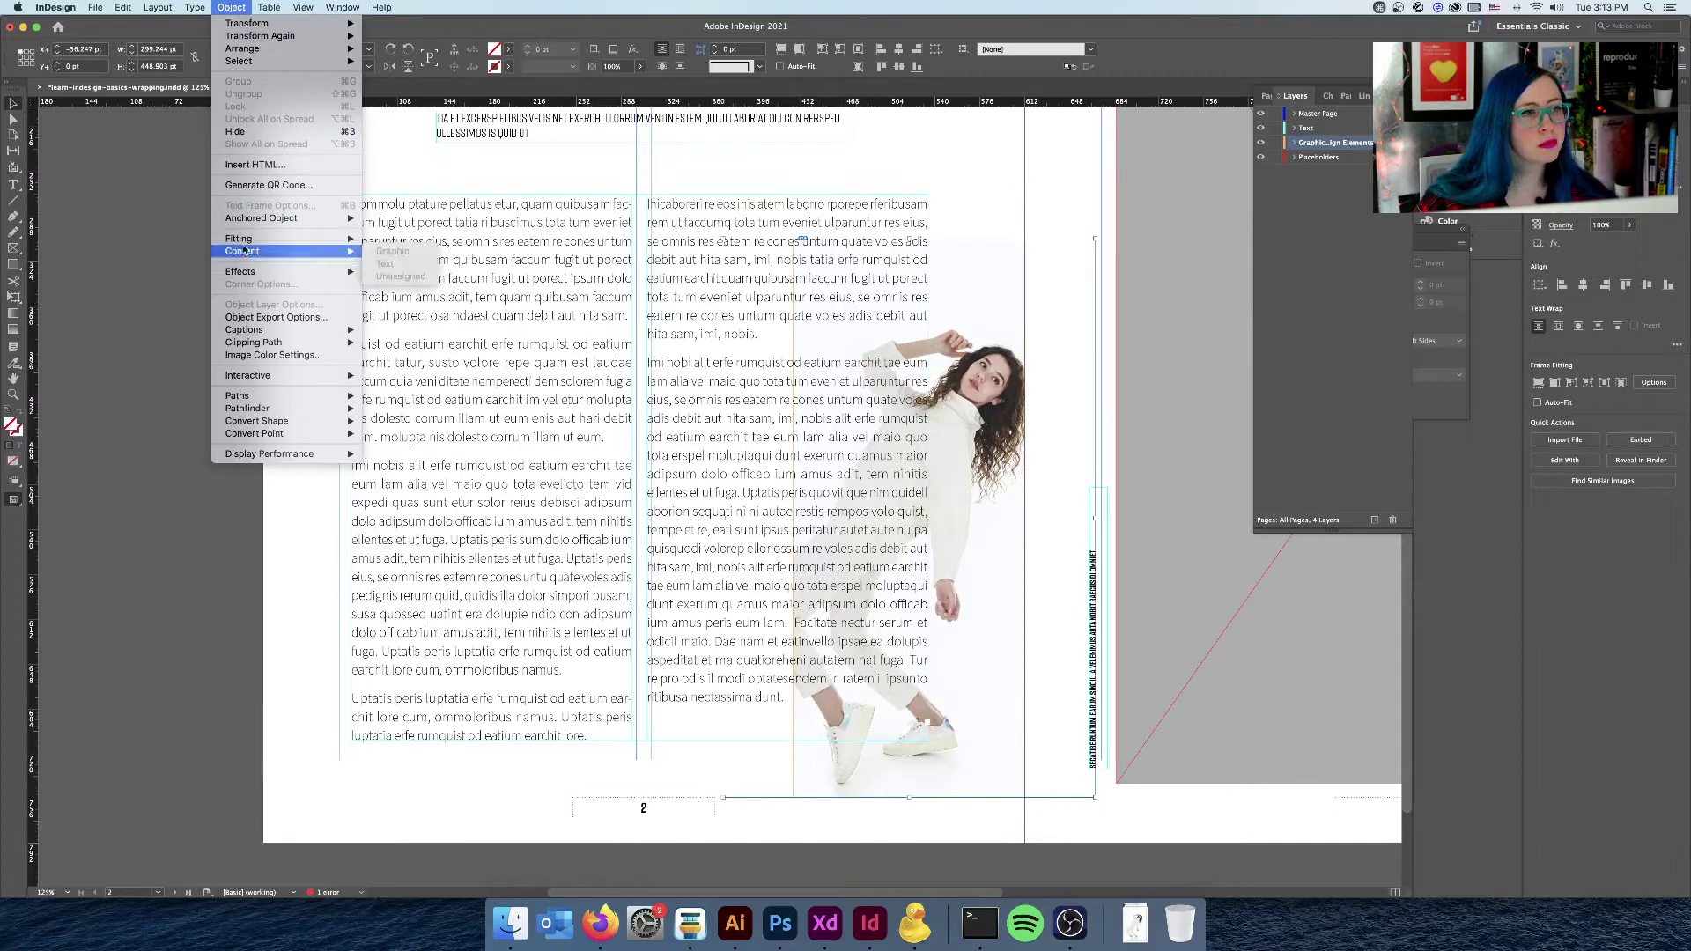
click(442, 252)
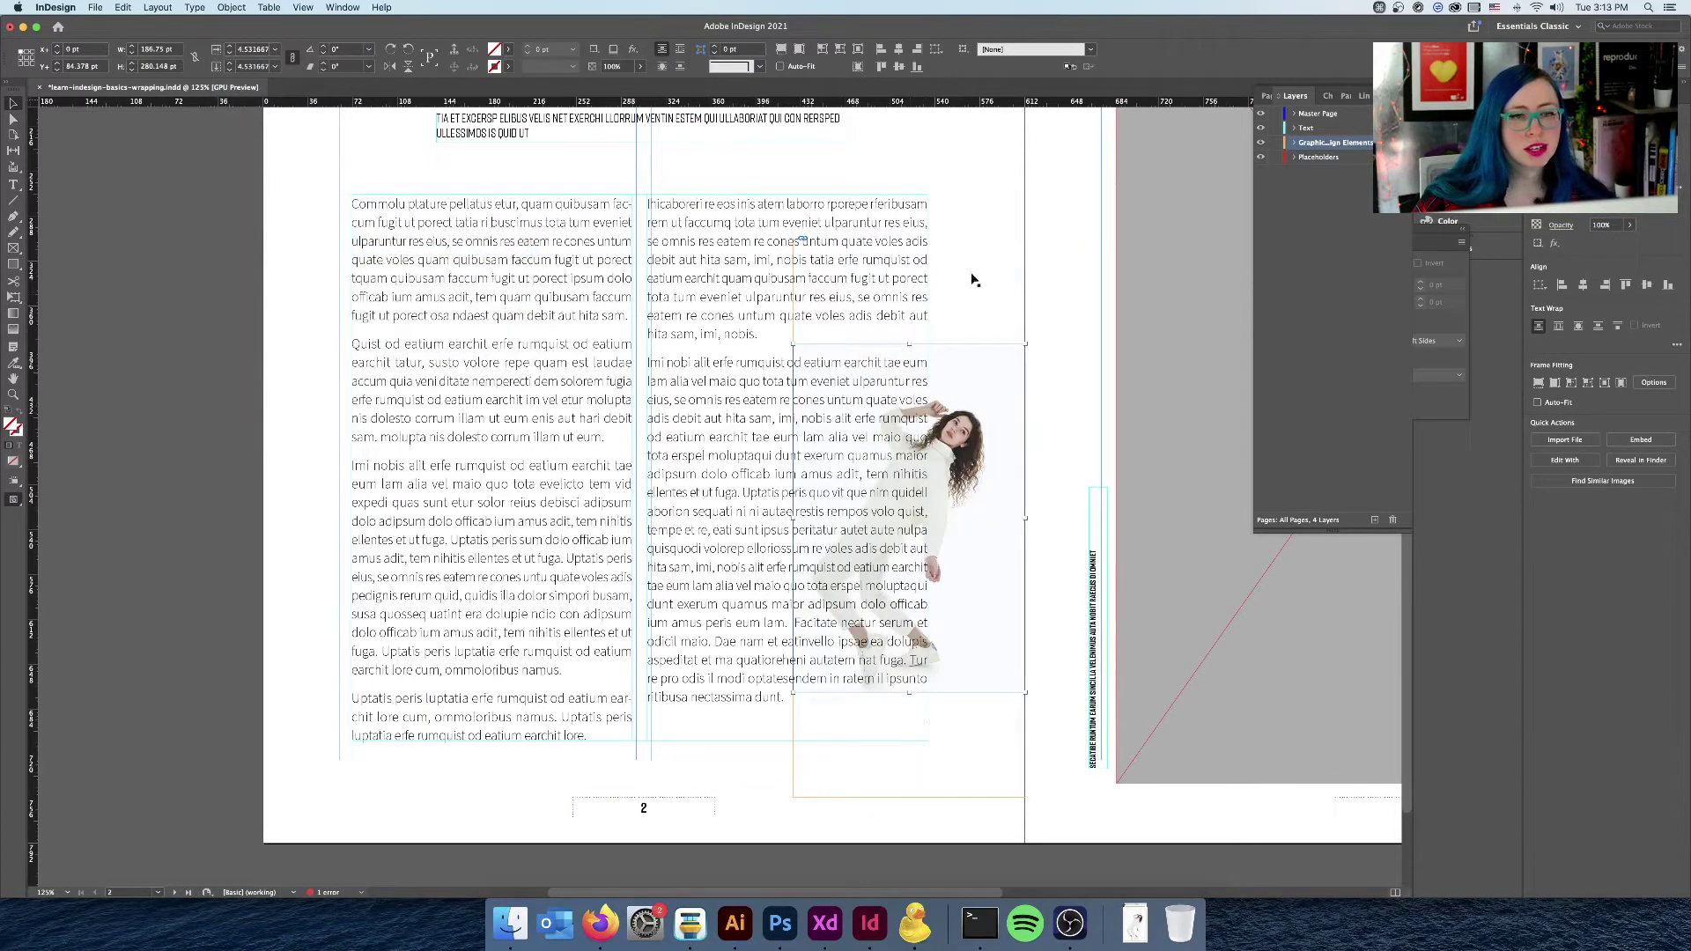
Step: Crop the photo's frame vertically to the figure, to a height of about 234.5 pt, trimming the empty space above and below
click(1010, 254)
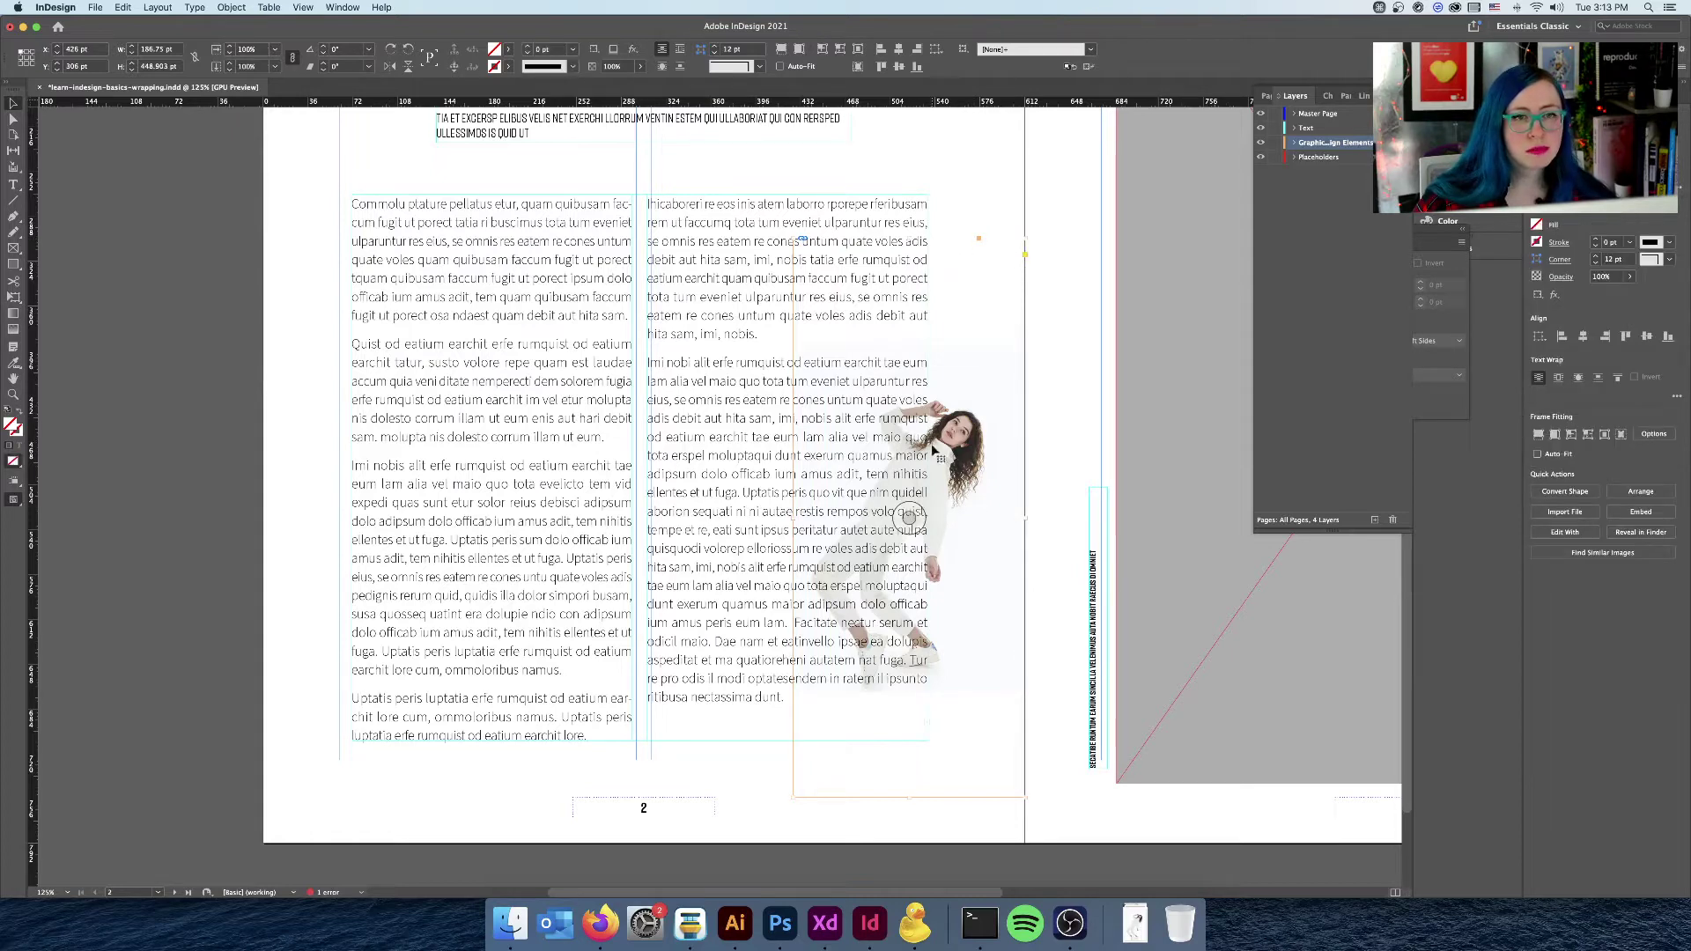
click(908, 518)
click(949, 250)
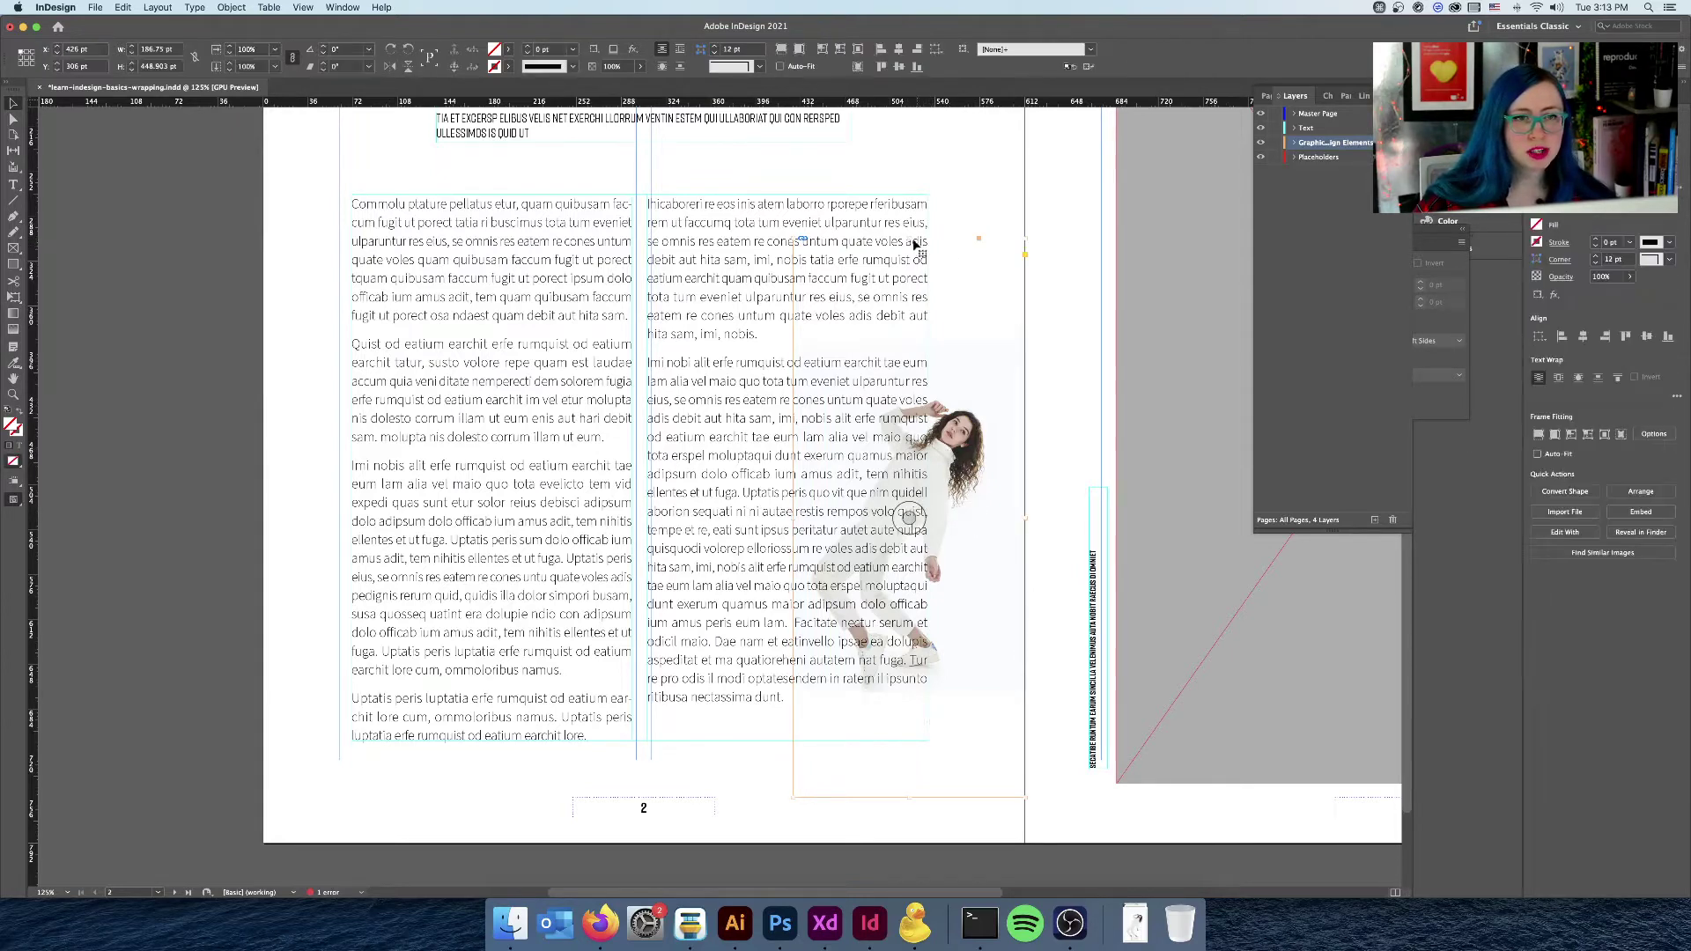
drag(910, 241, 904, 693)
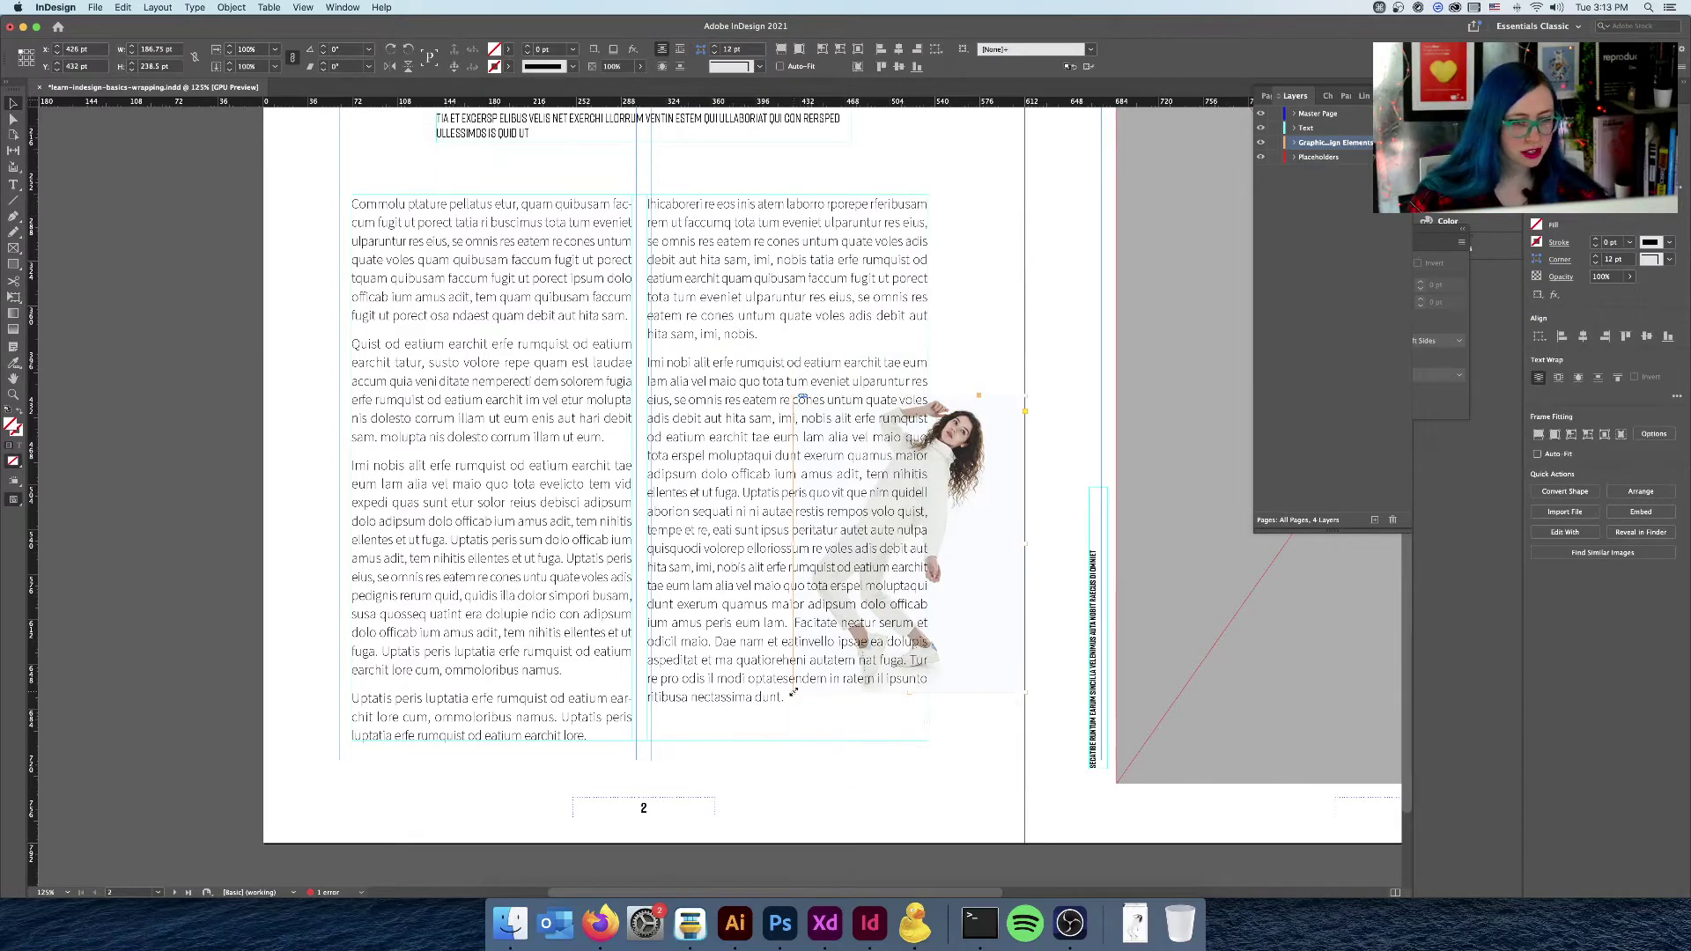
Step: Scale the photo and its frame up proportionally to about 341 by 435 pt and position it at about X 340.5, Y 312 pt, across the gutter
drag(793, 692, 725, 757)
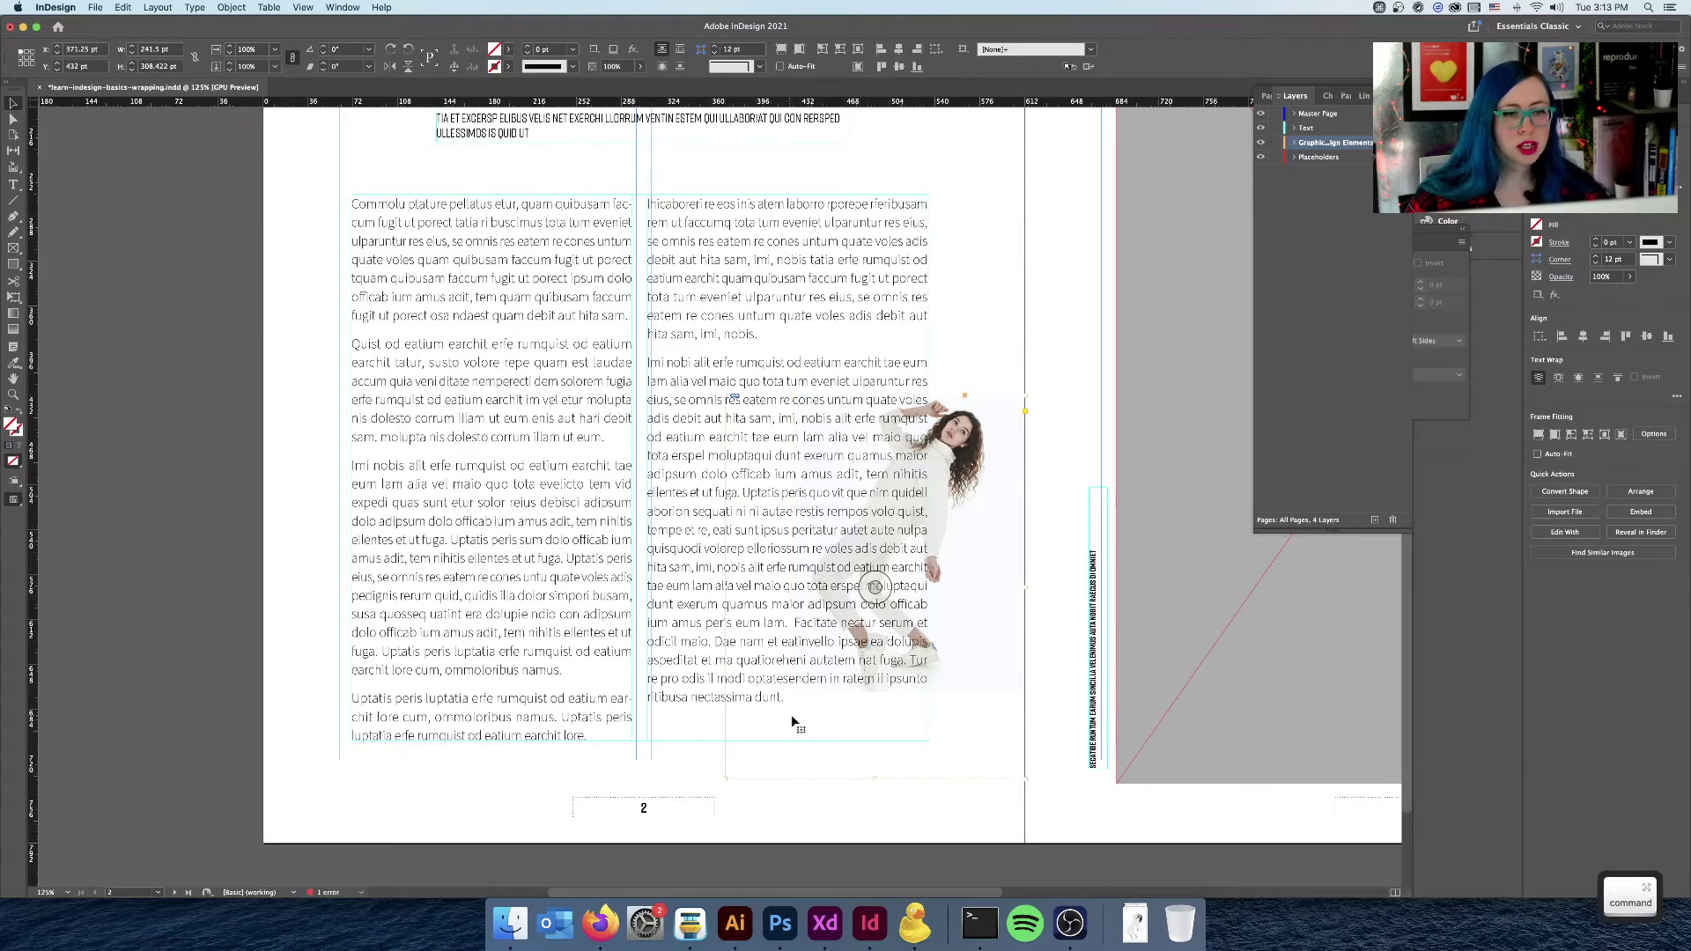
key(super+z)
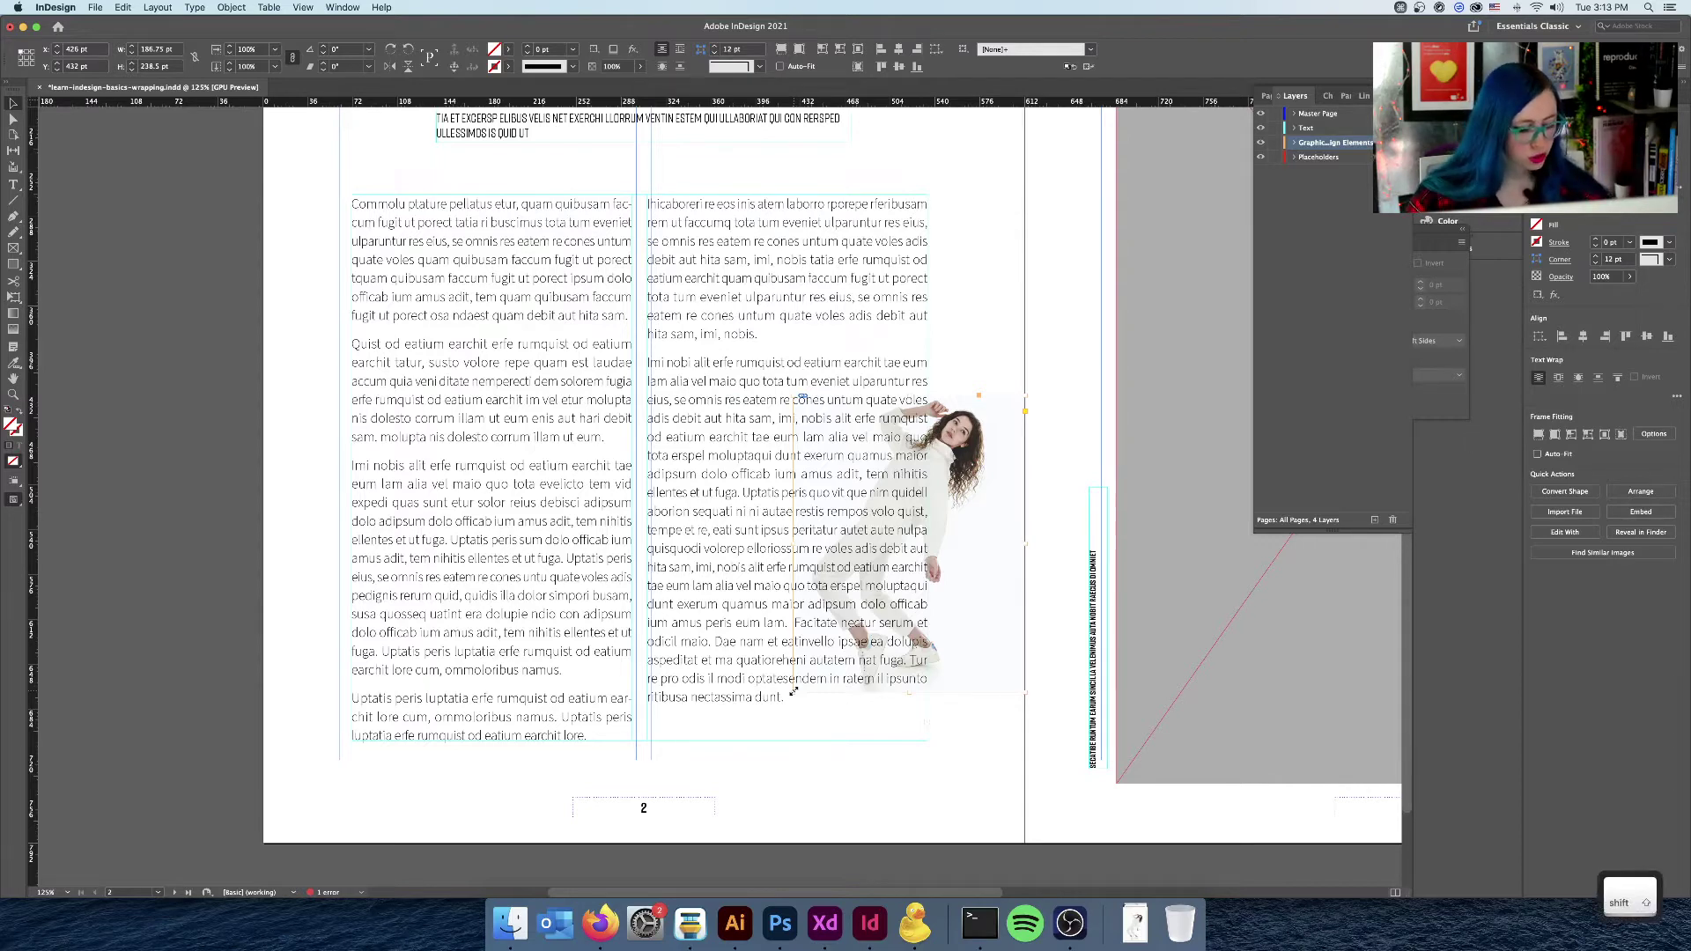
drag(792, 692, 716, 775)
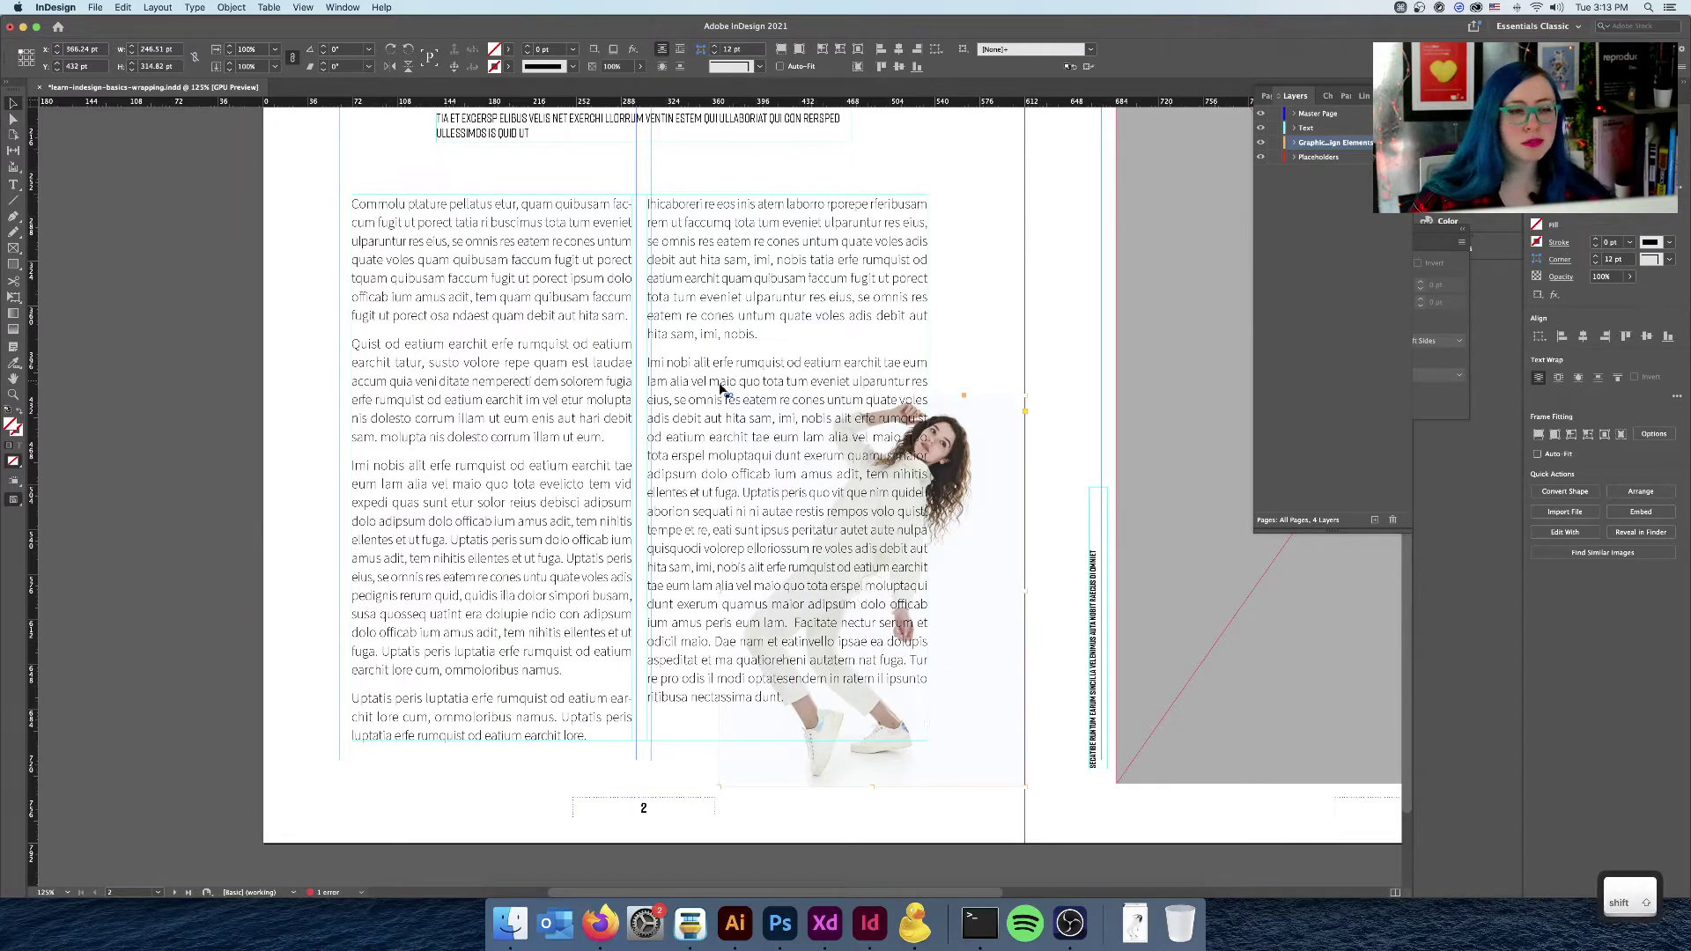
drag(723, 395, 695, 362)
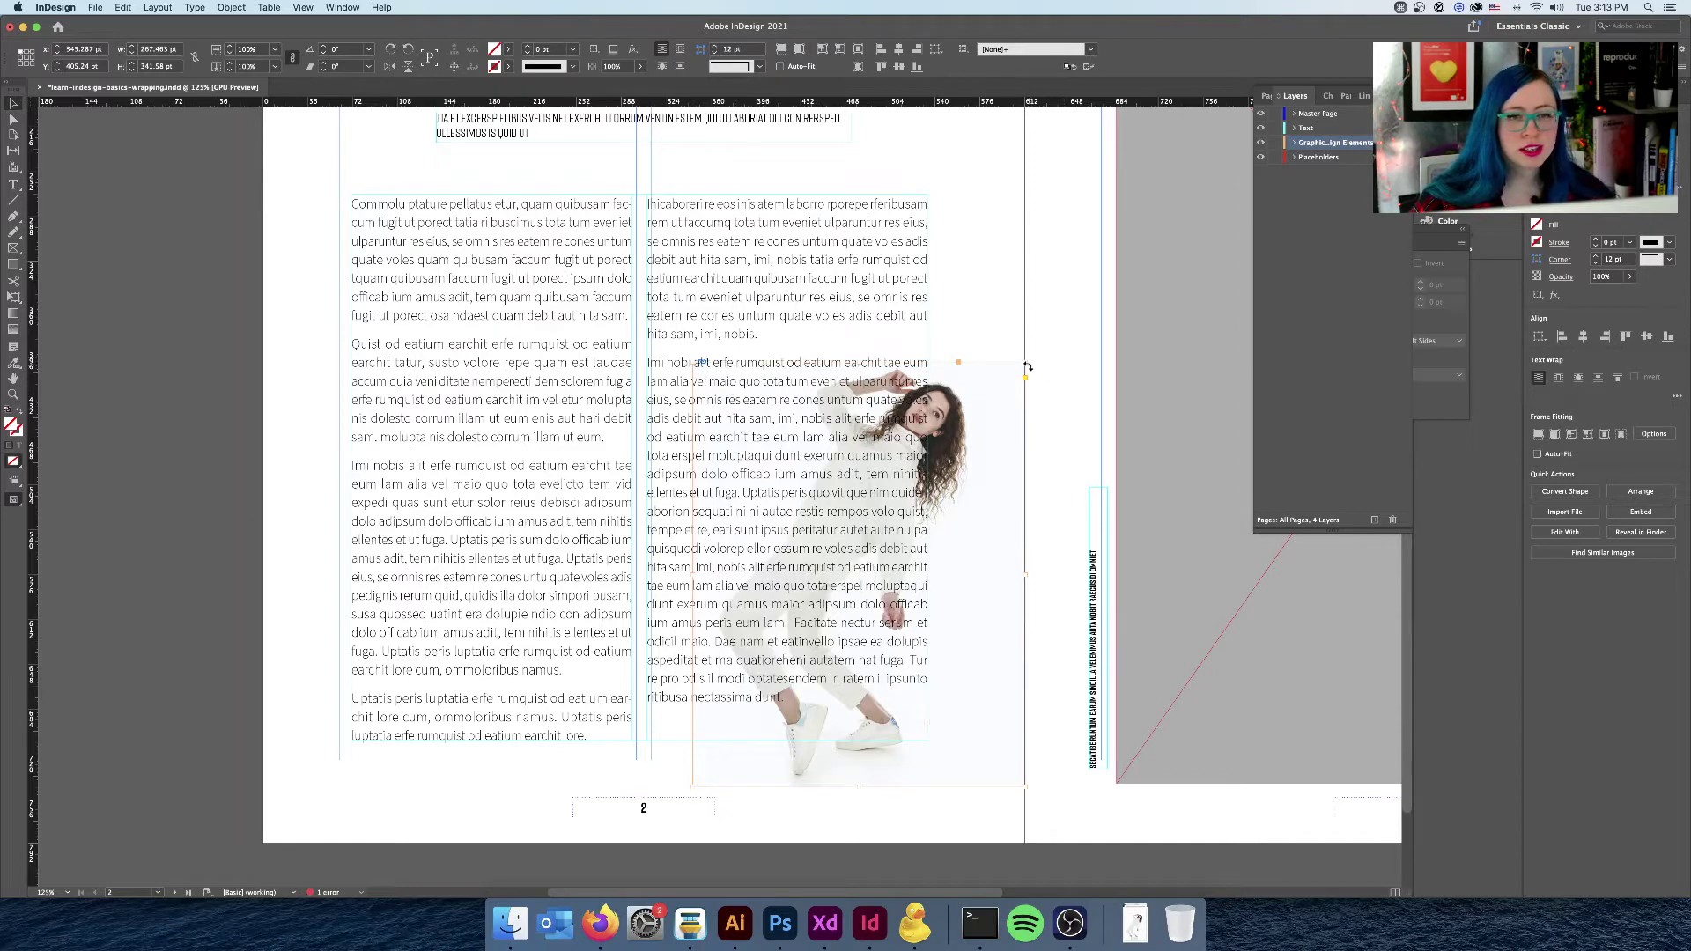
drag(1027, 364, 1119, 290)
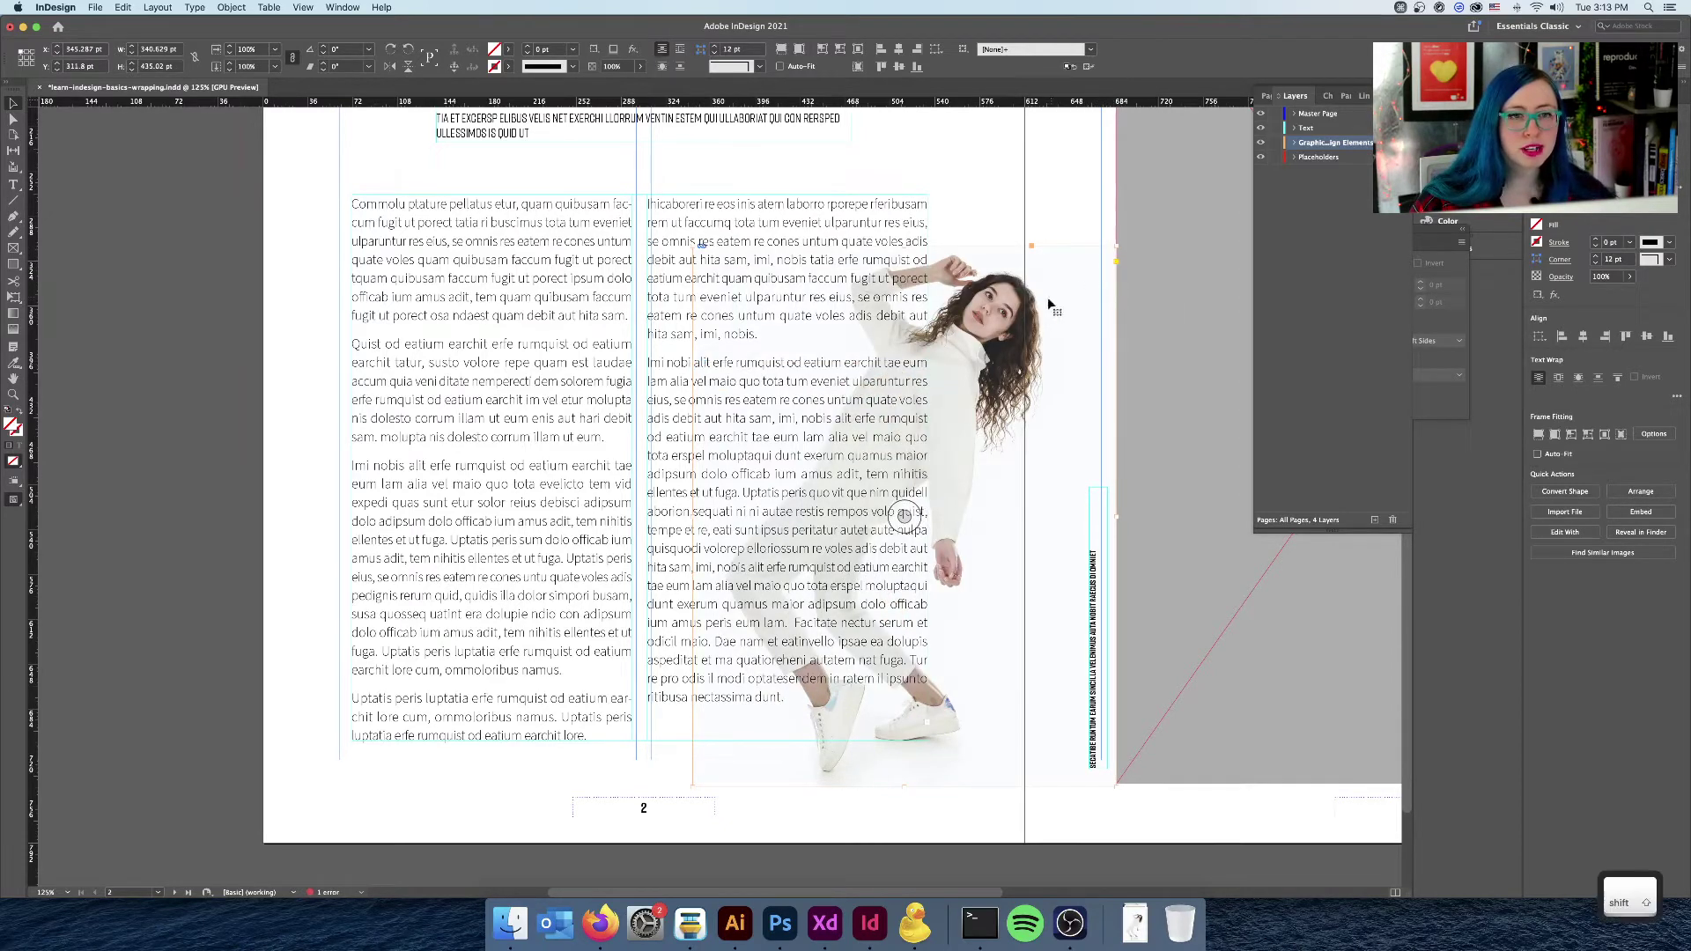
drag(1048, 306, 1042, 309)
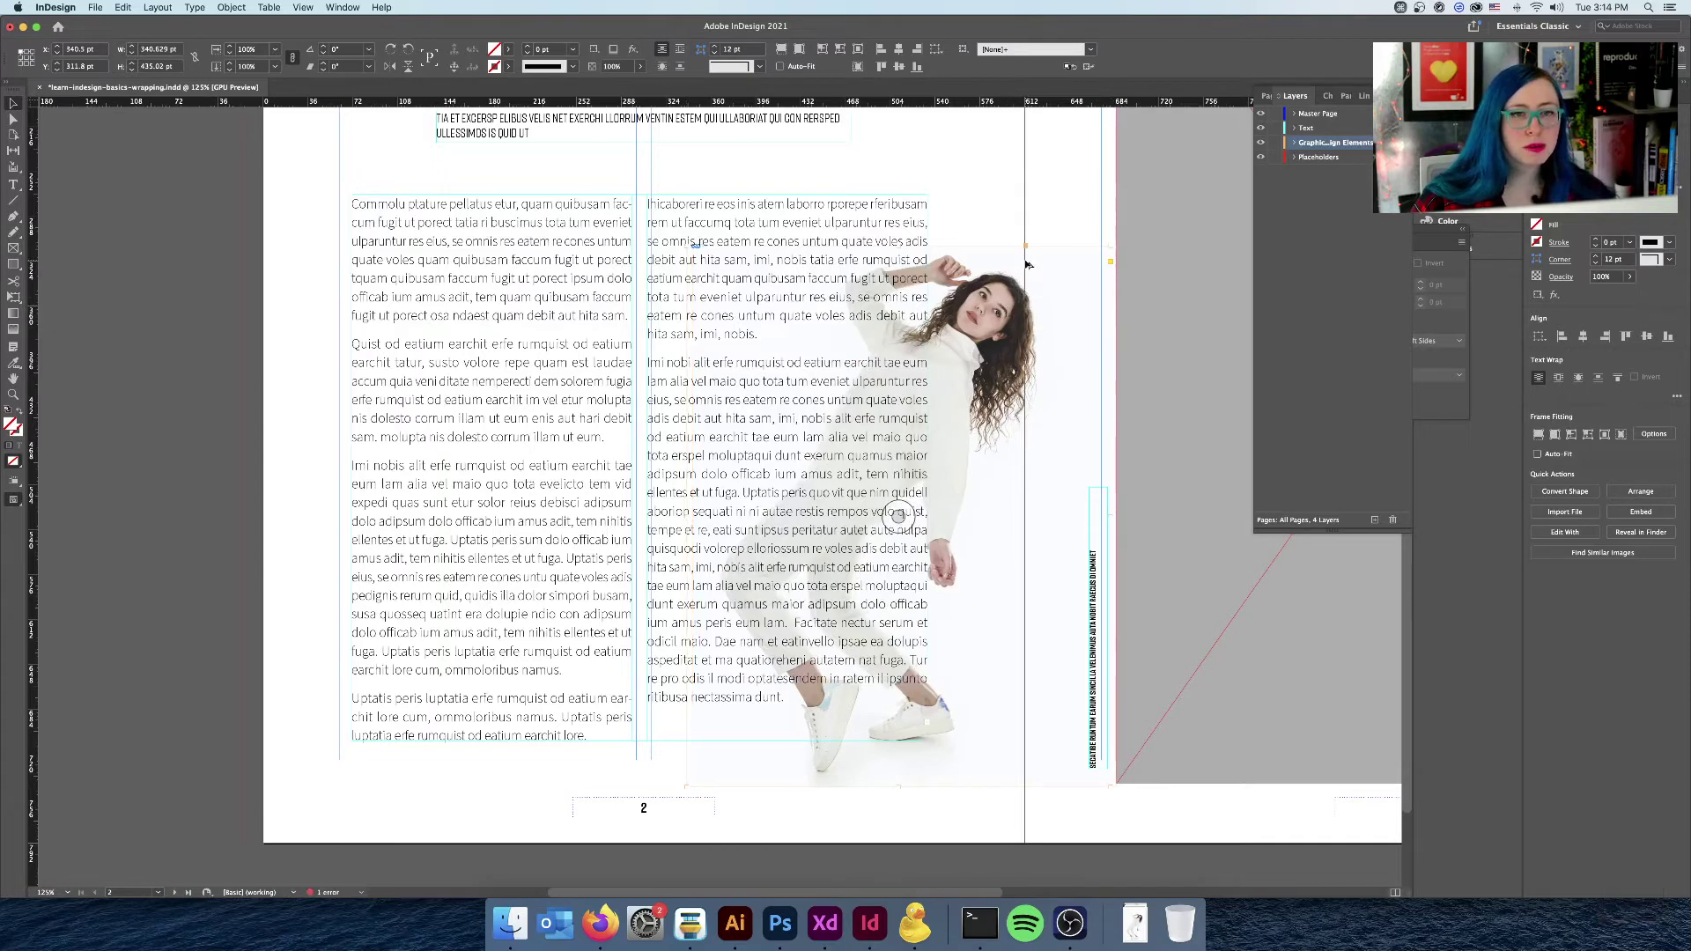
scroll(1022, 343, up, 3)
scroll(1009, 405, down, 3)
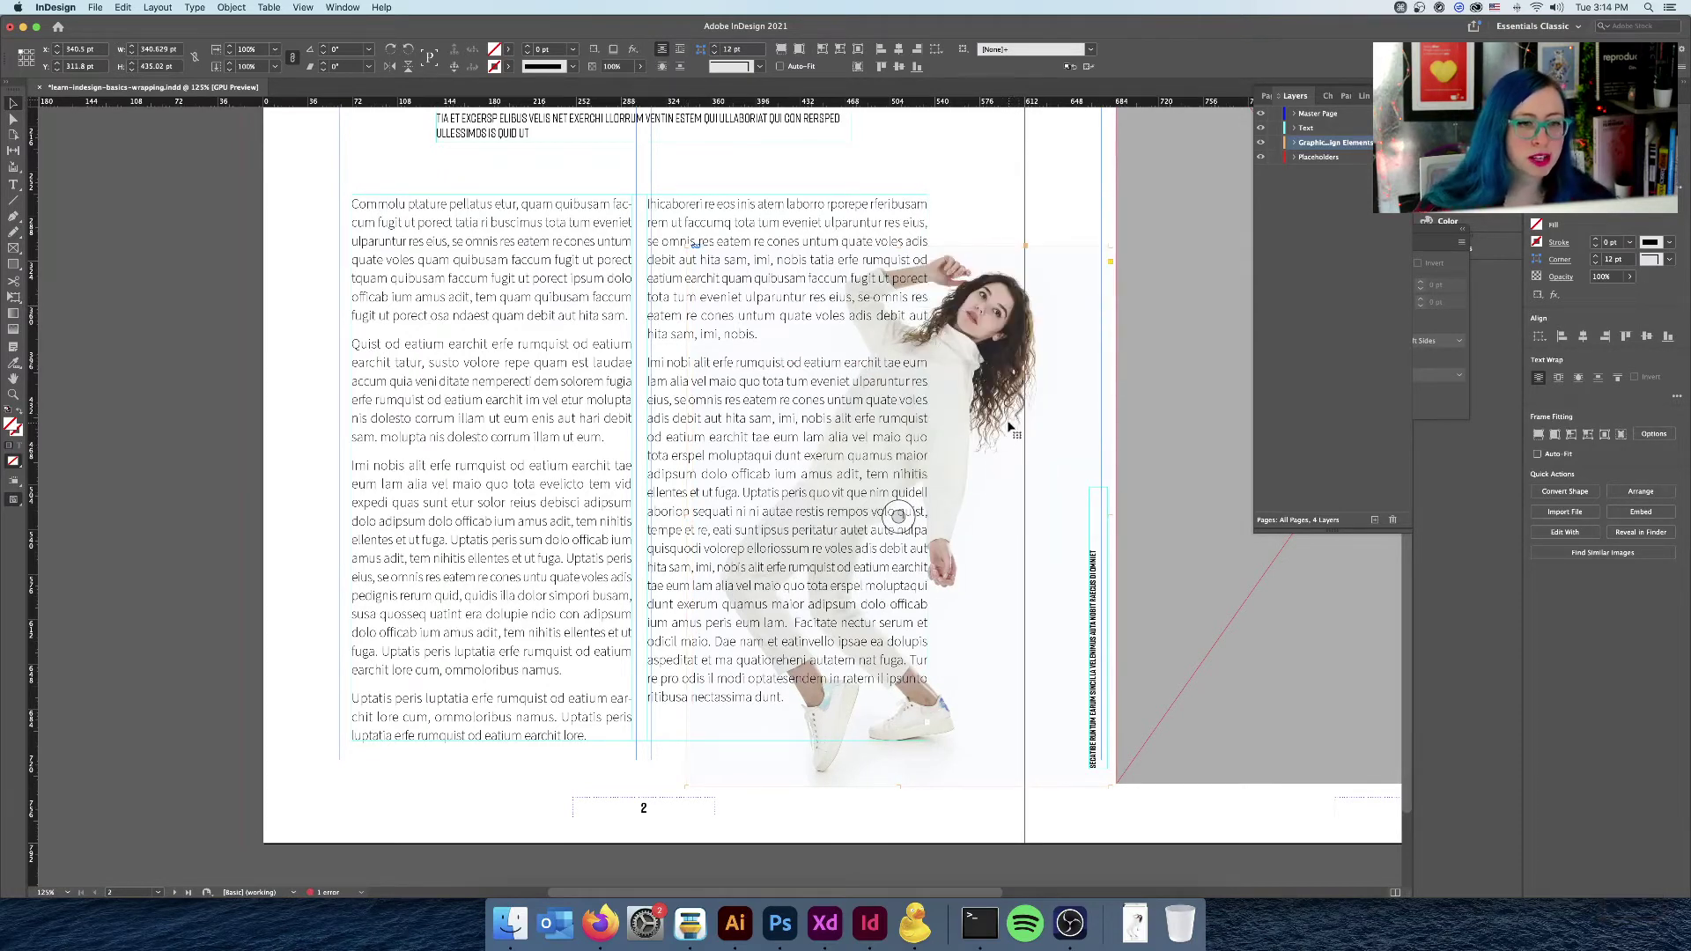
Step: Try the bounding box, object shape, jump object and jump to next column wraps on the photo, and return it to no text wrap
click(936, 227)
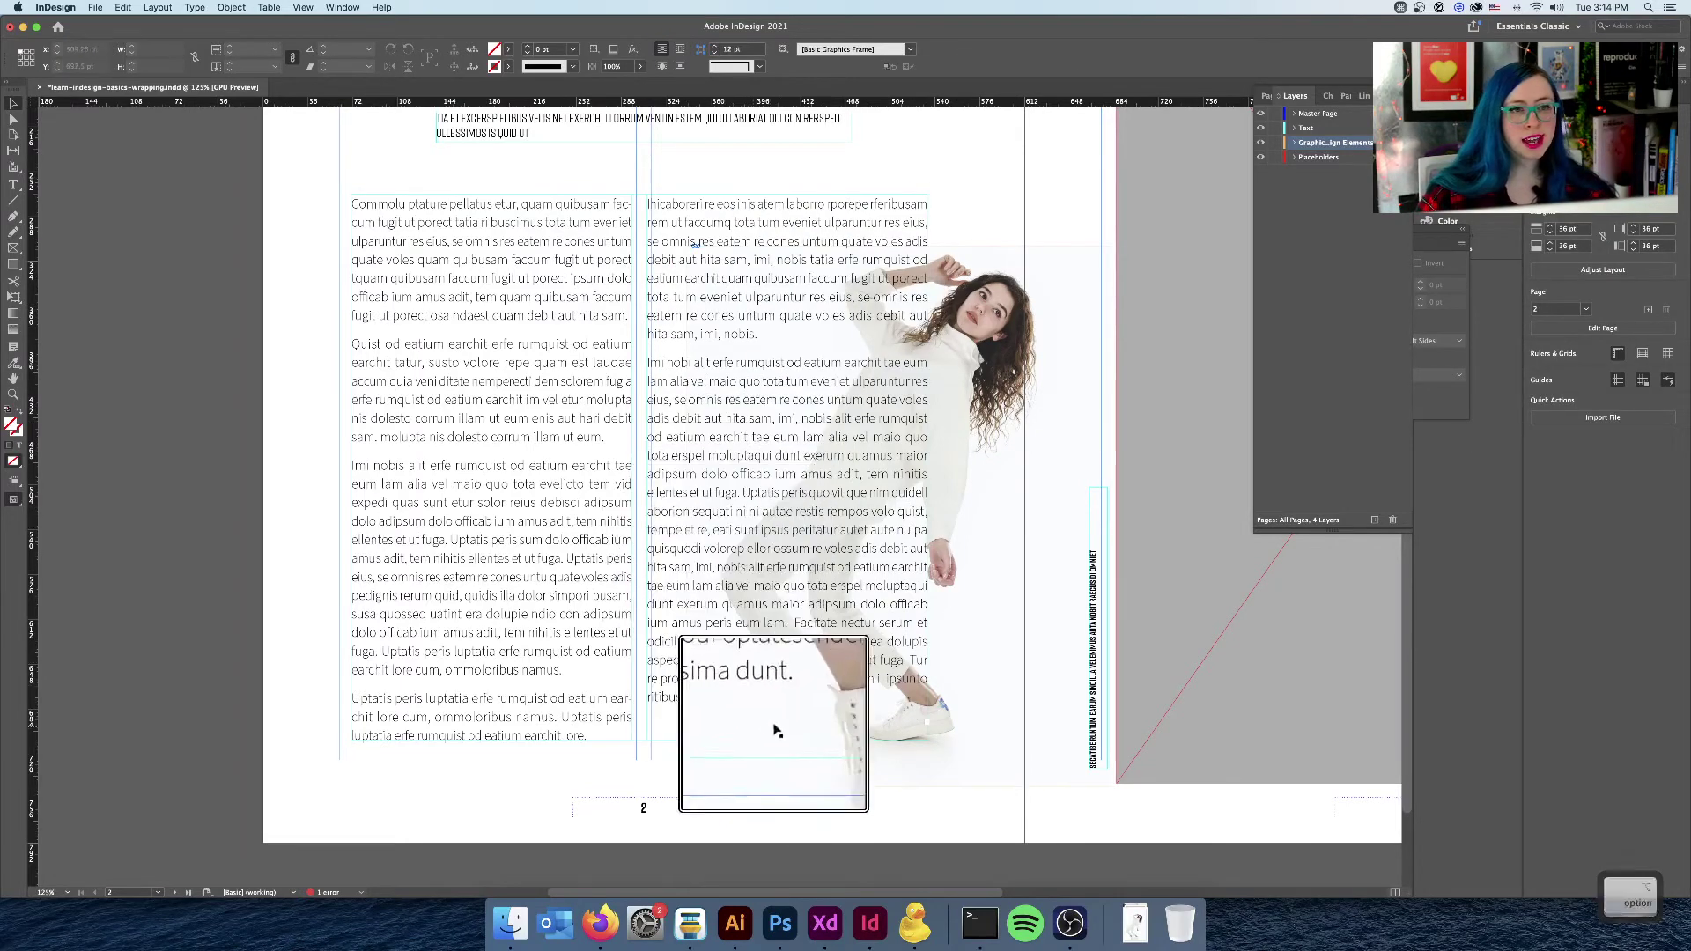
click(968, 472)
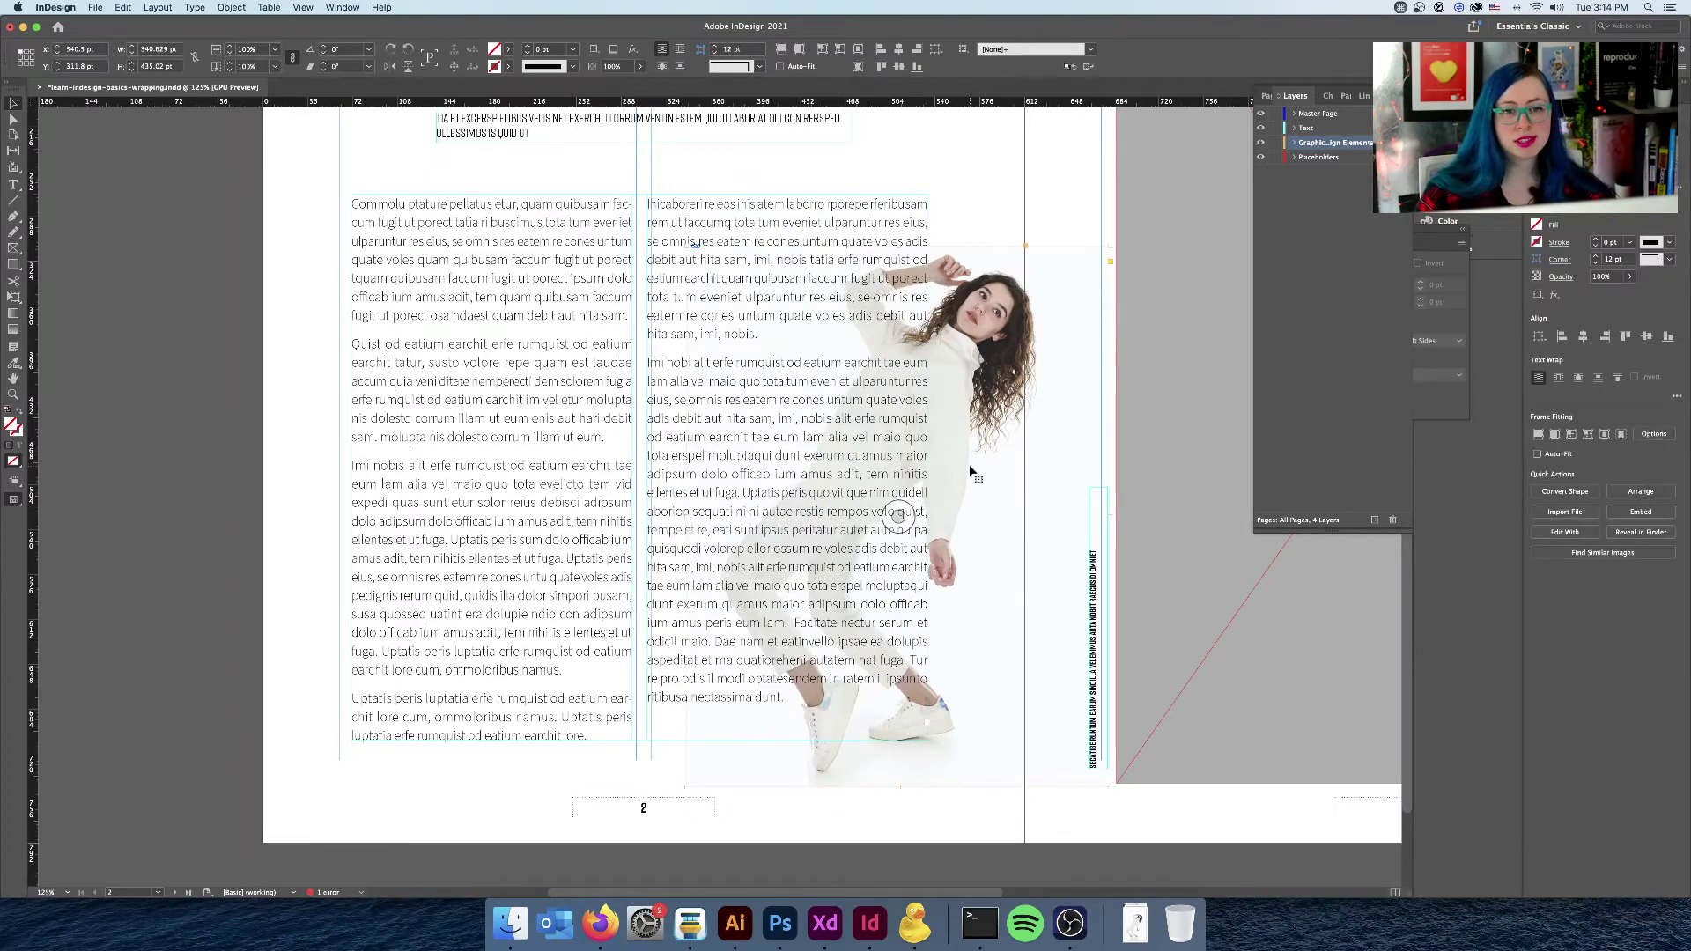
click(1558, 378)
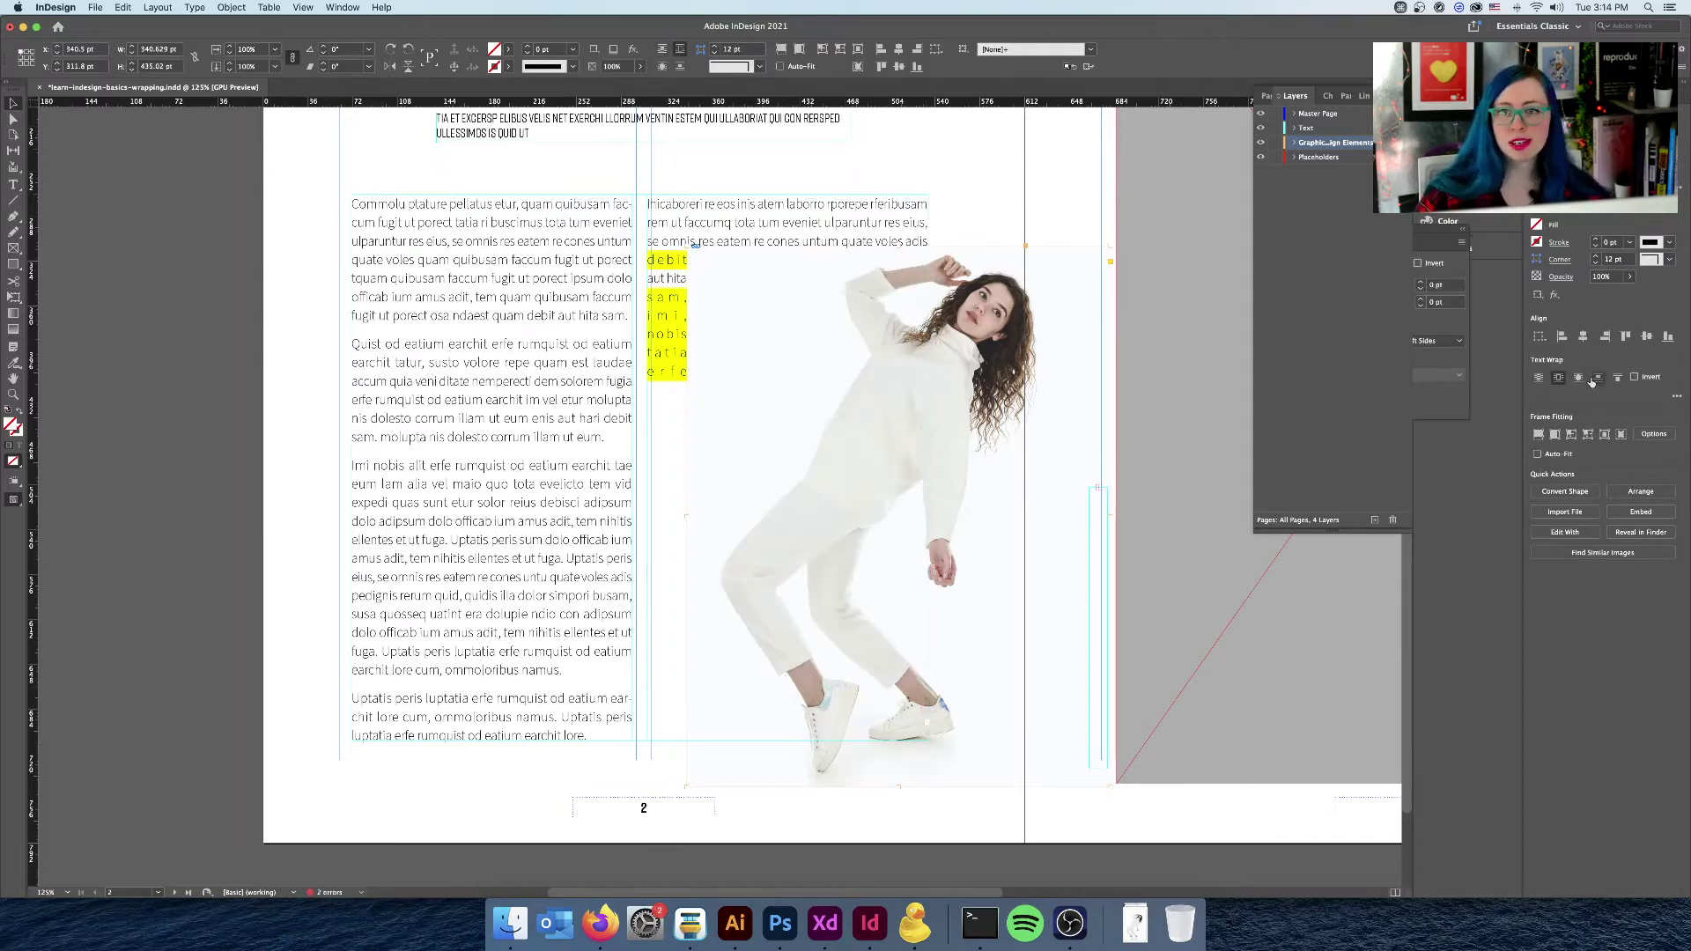
click(1578, 380)
click(1598, 326)
click(1617, 328)
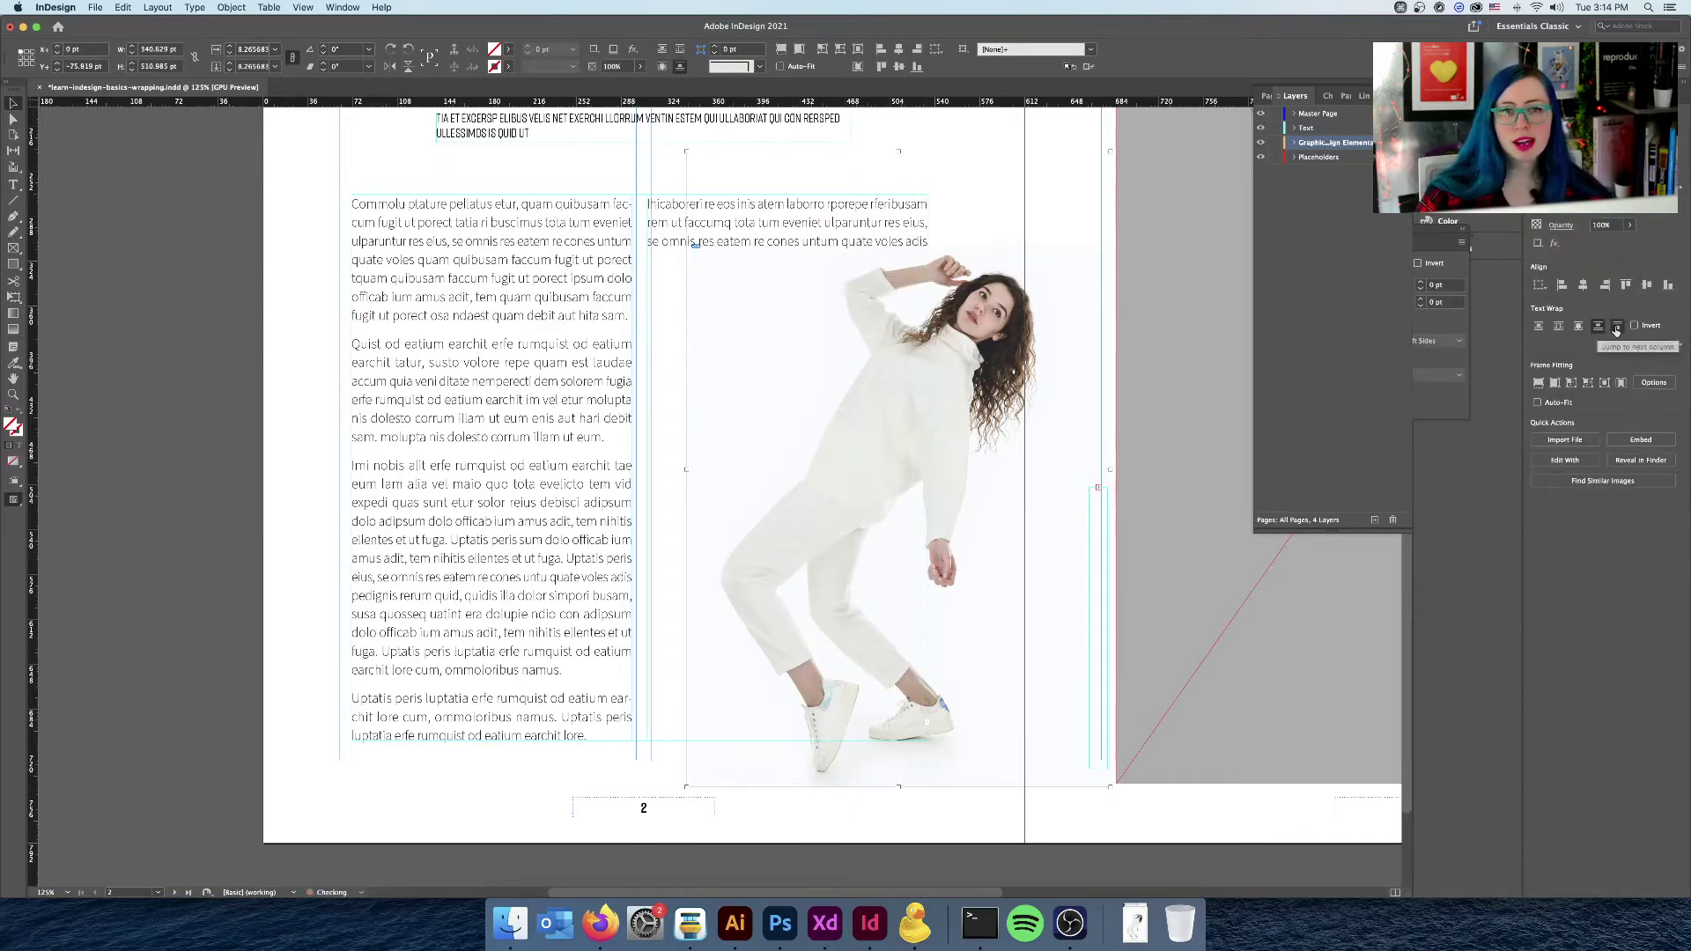
click(1538, 327)
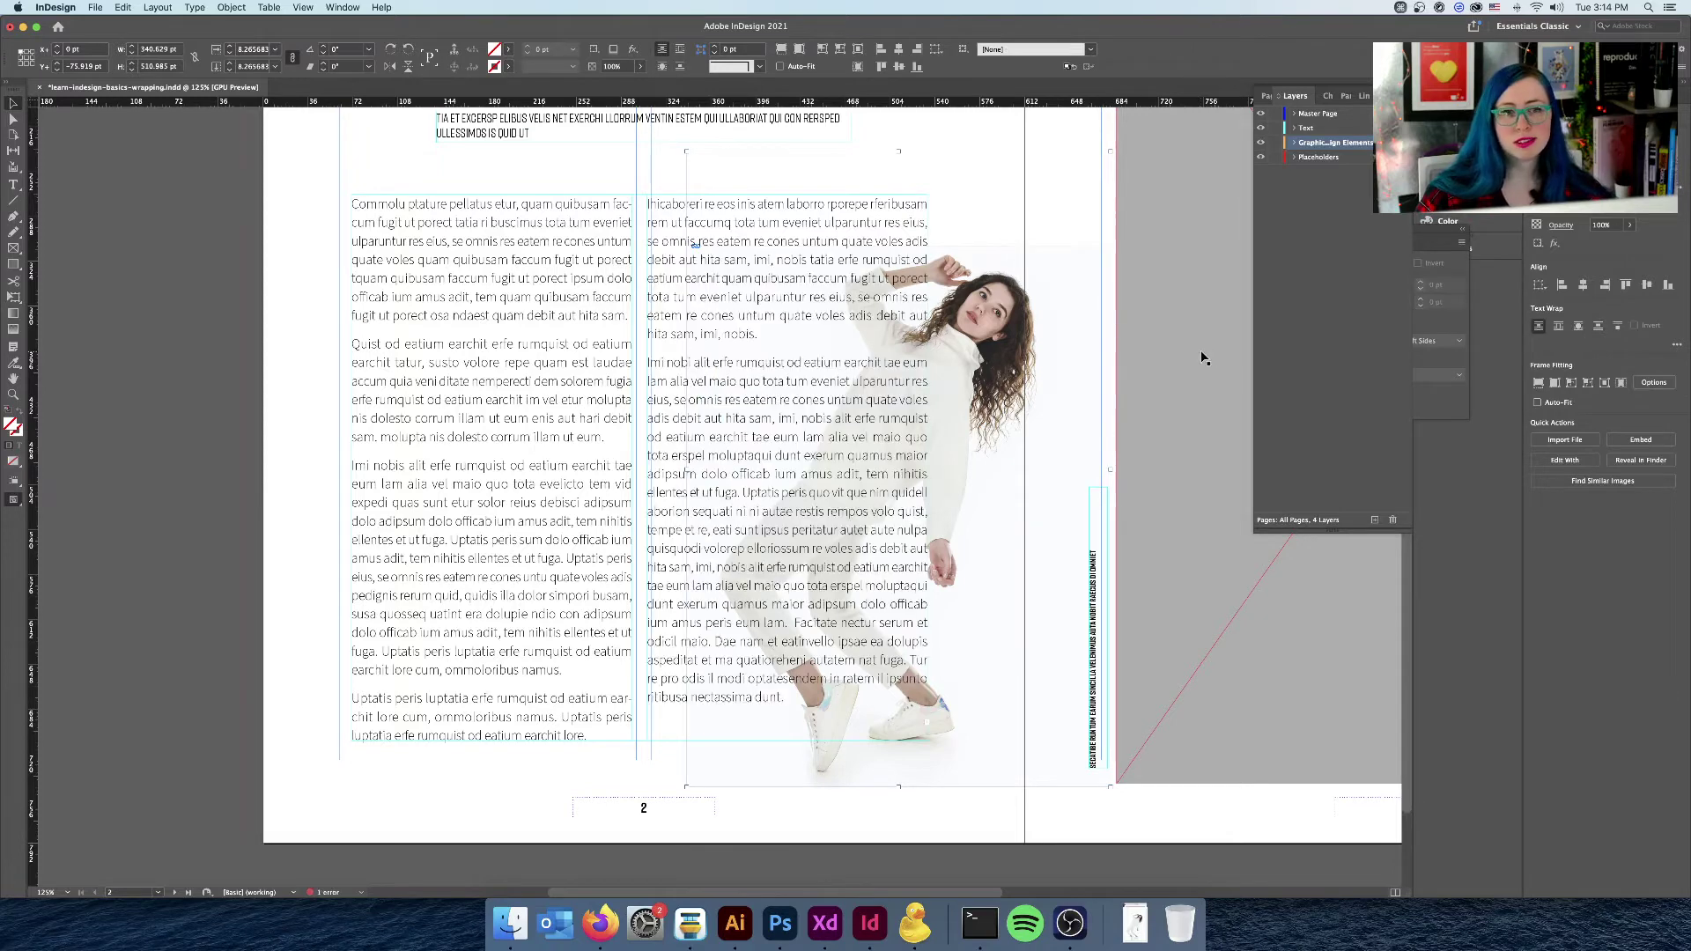
Step: Select the photo's frame, show the full text wrap settings and wrap the text around the object shape
click(1053, 207)
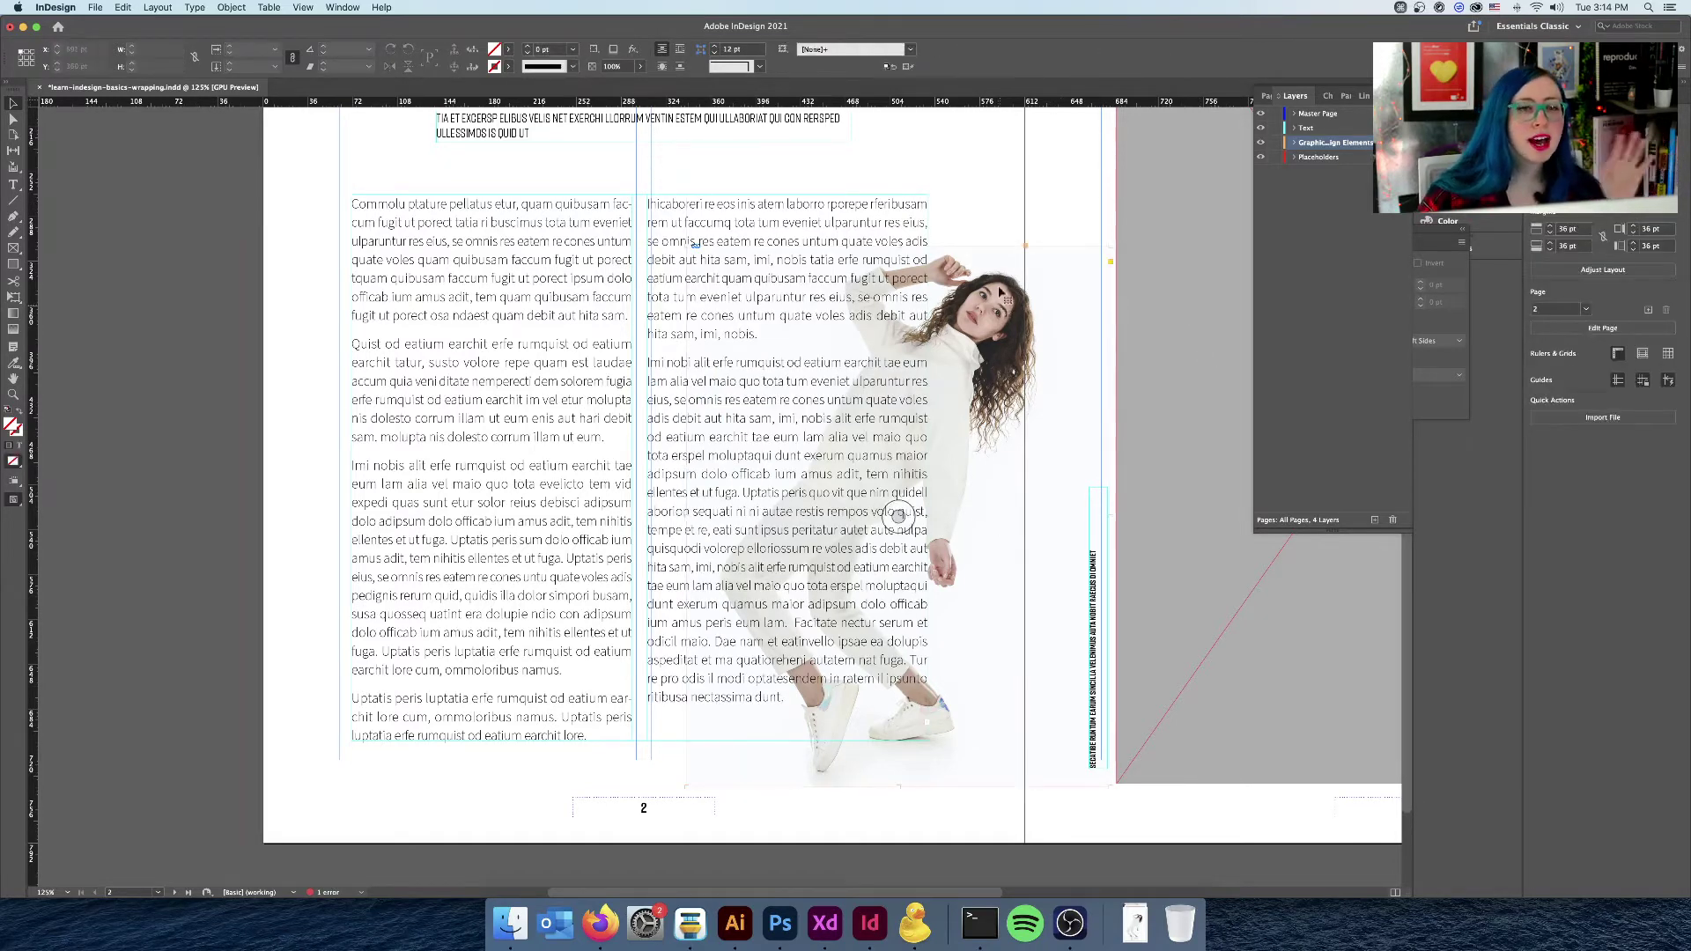
click(1001, 290)
click(15, 221)
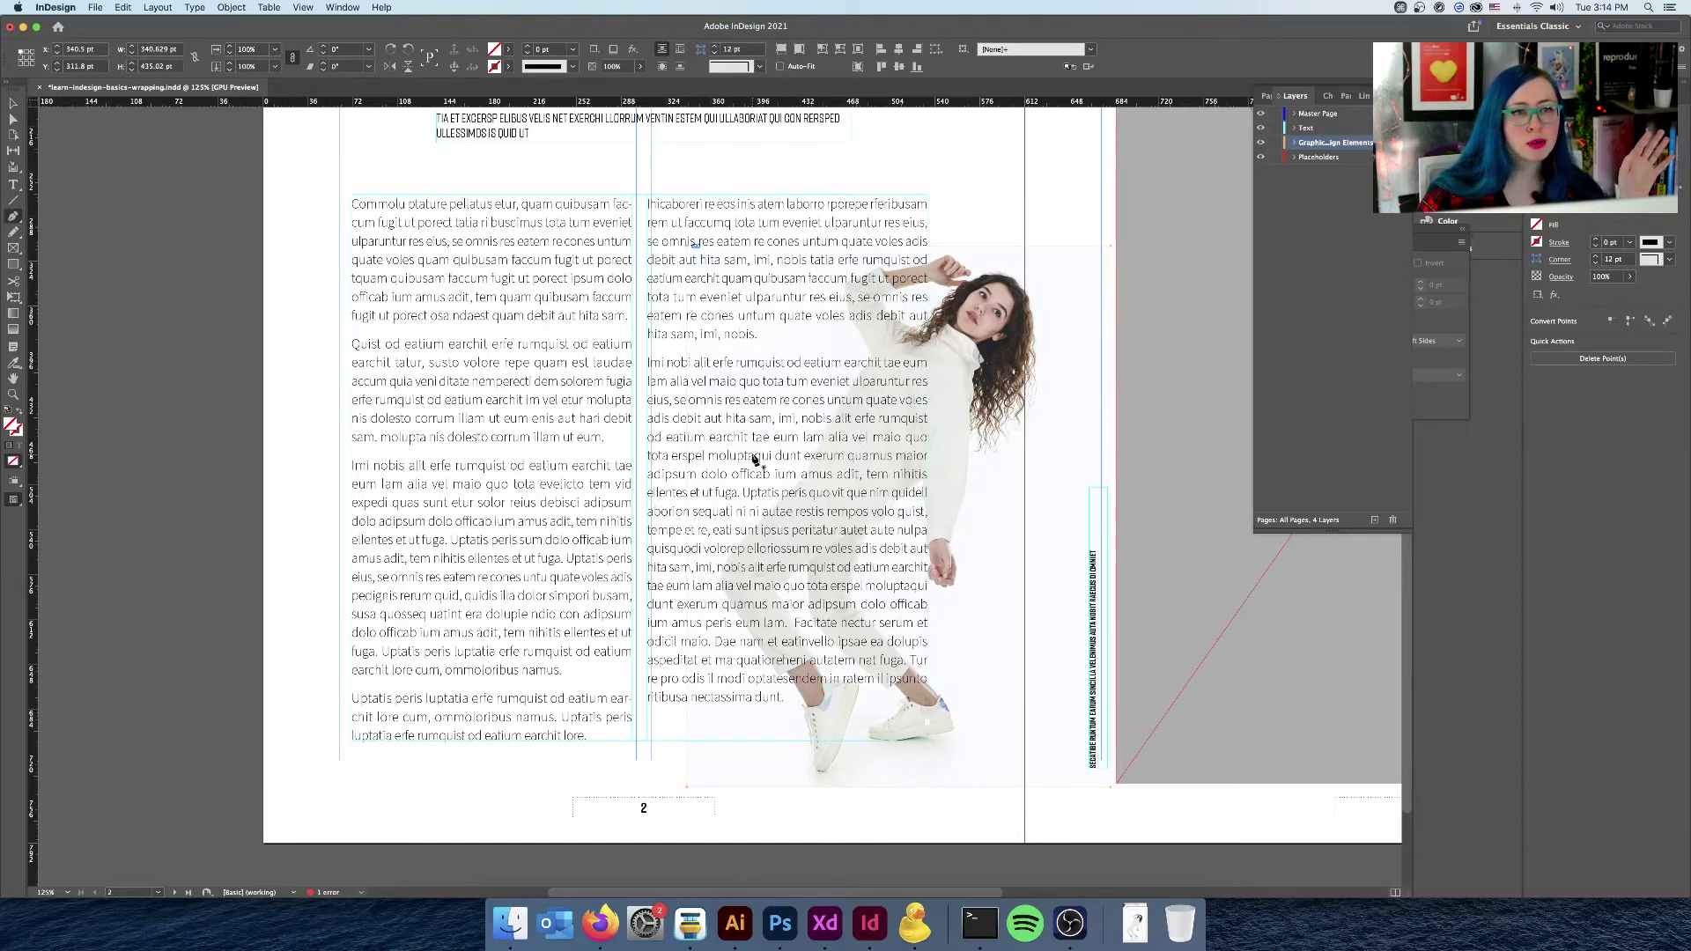
click(13, 104)
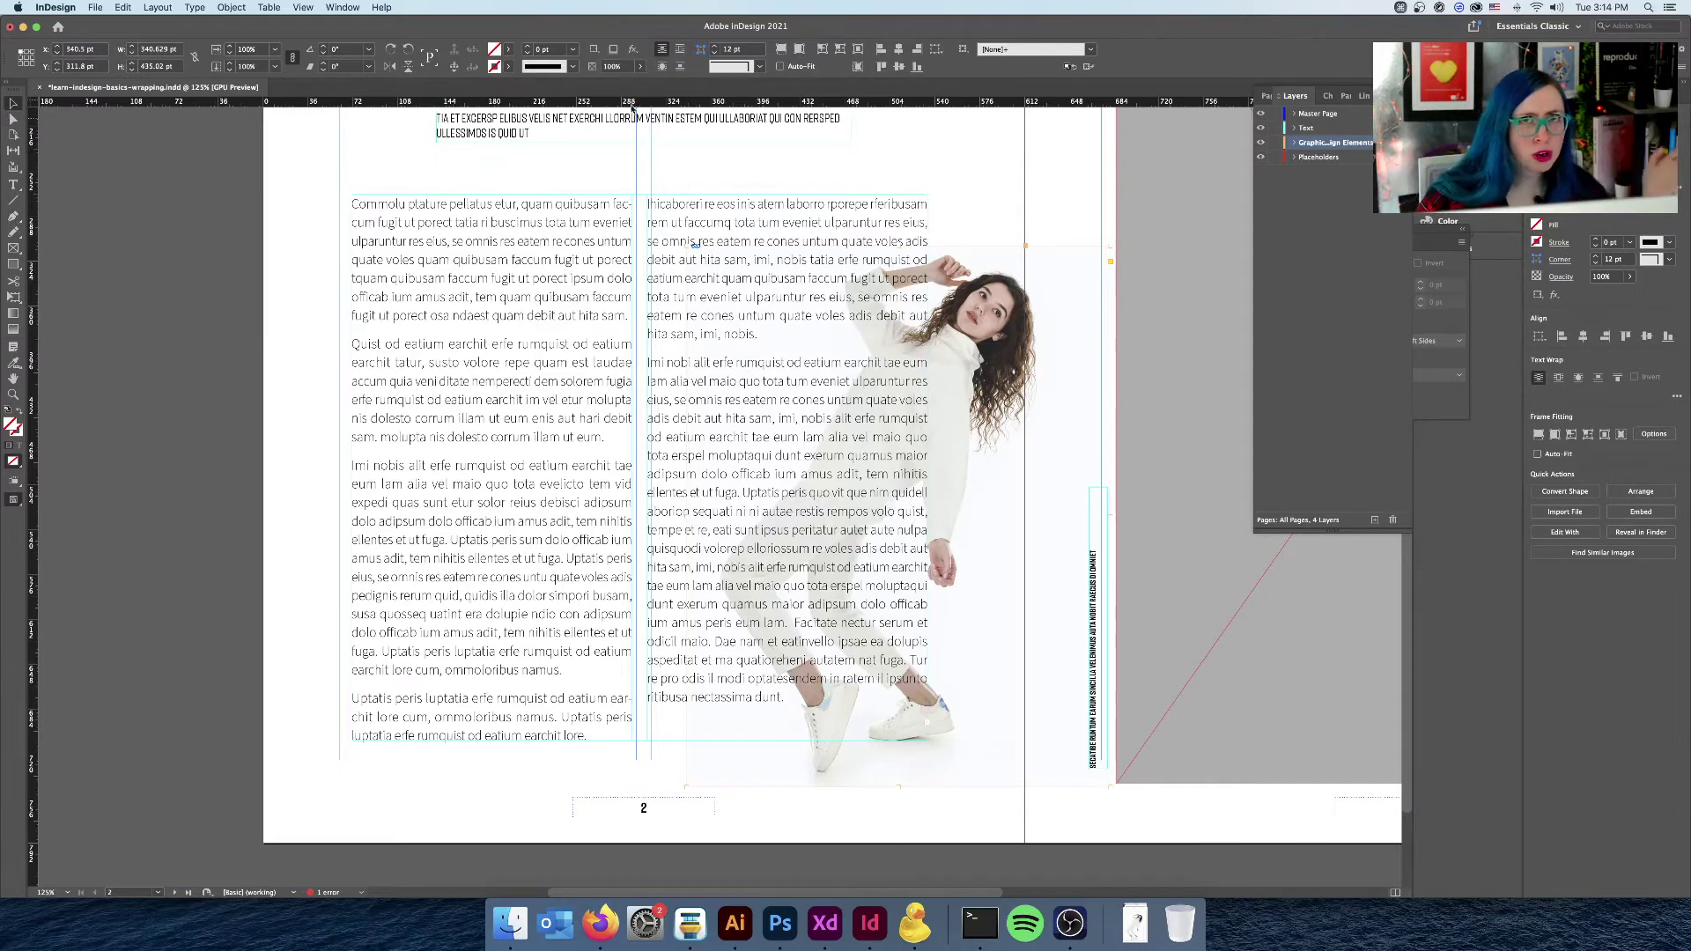
click(344, 6)
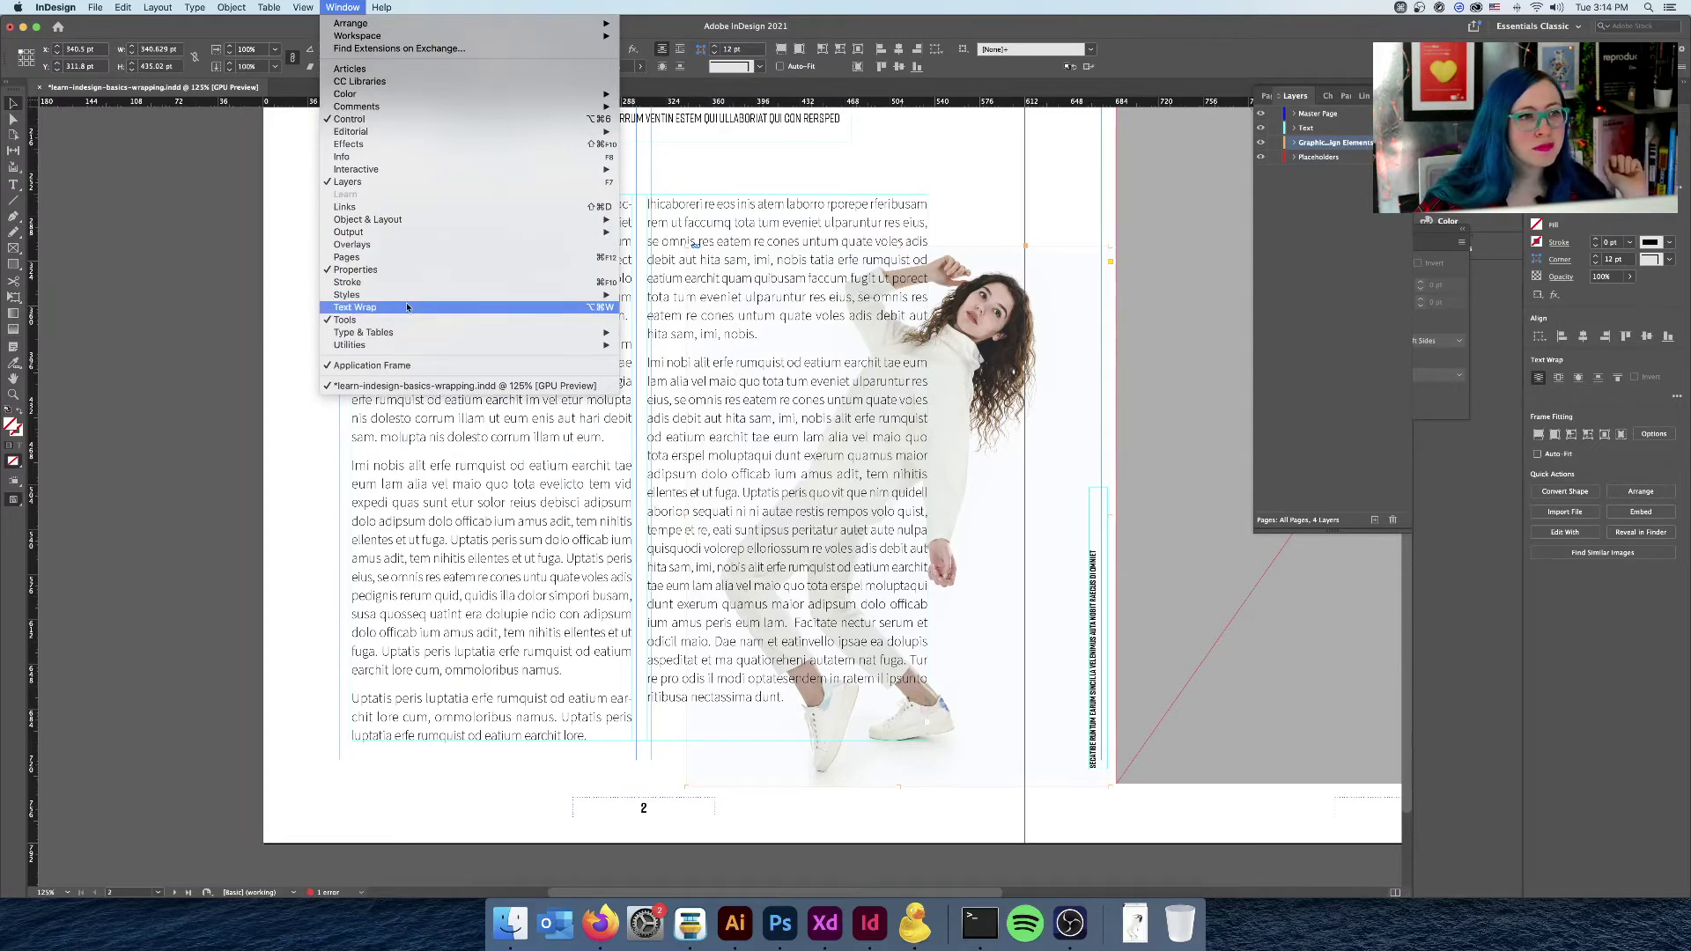
click(407, 306)
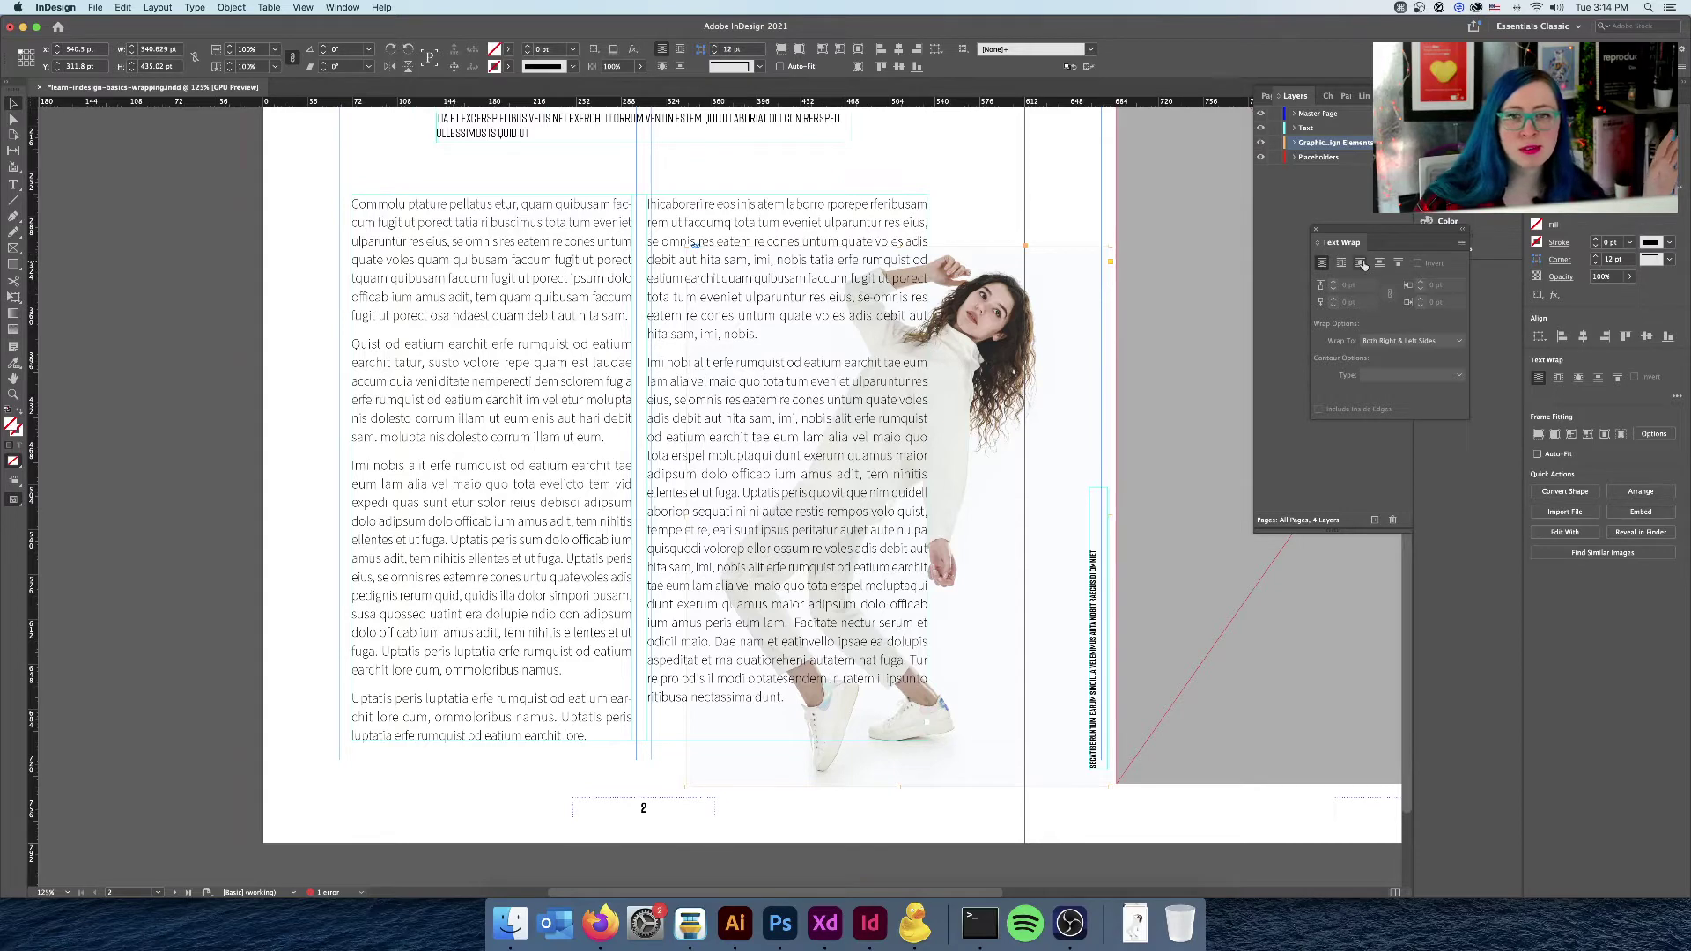
scroll(1364, 265, up, 3)
scroll(1361, 266, down, 3)
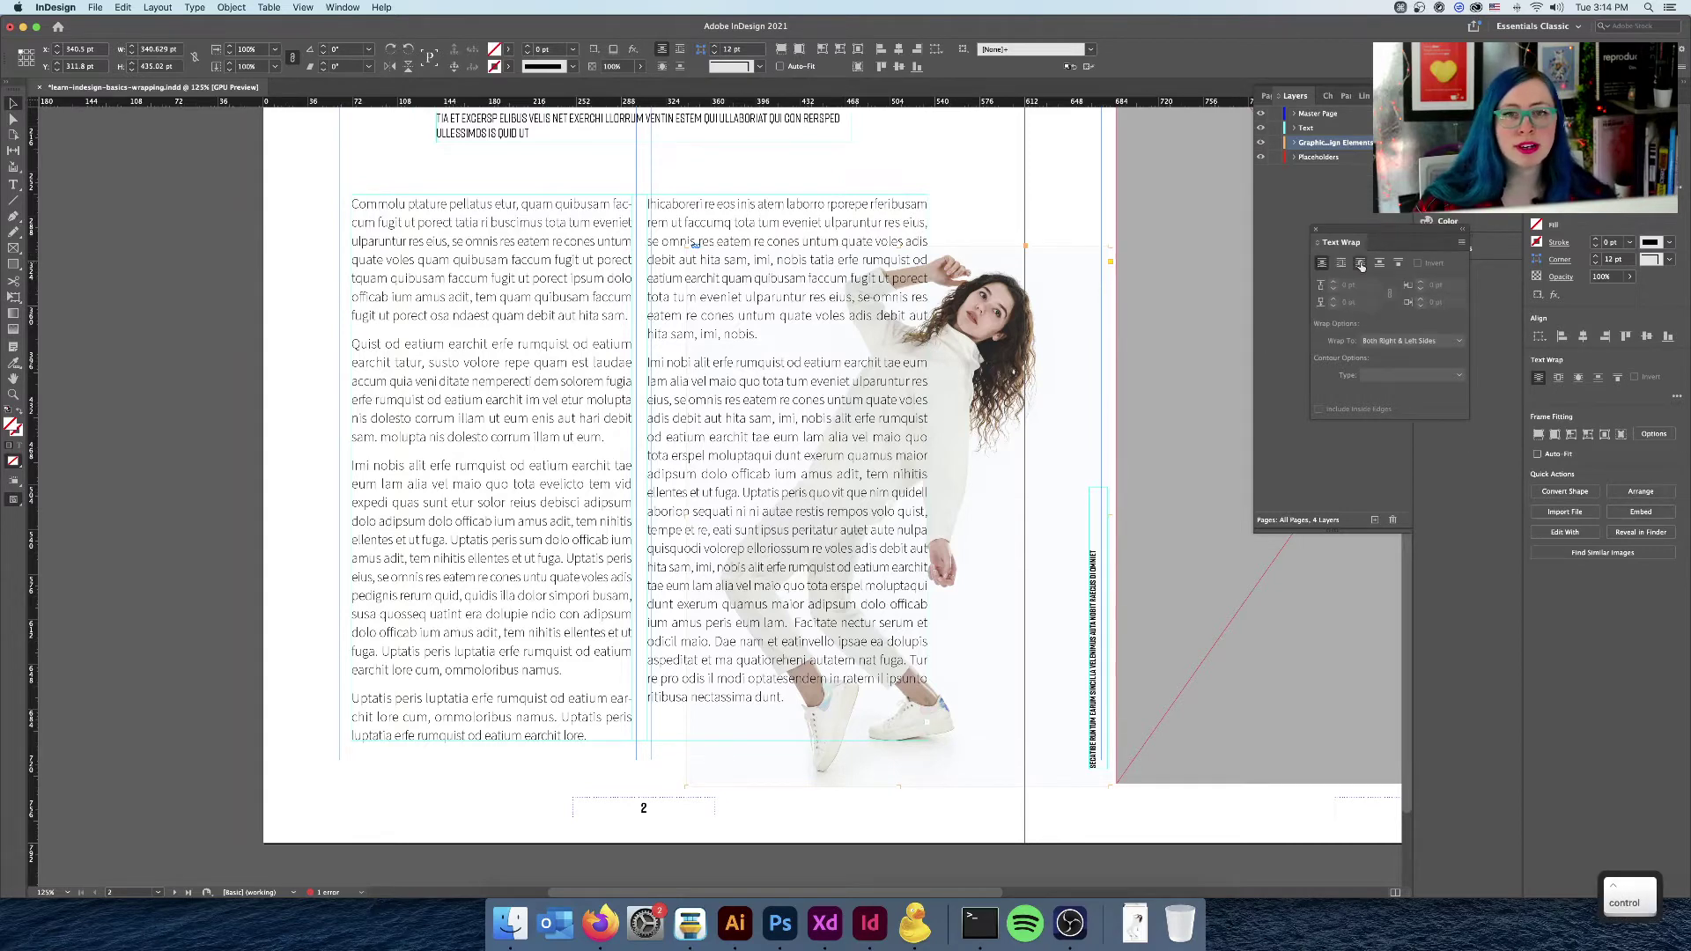
click(1361, 265)
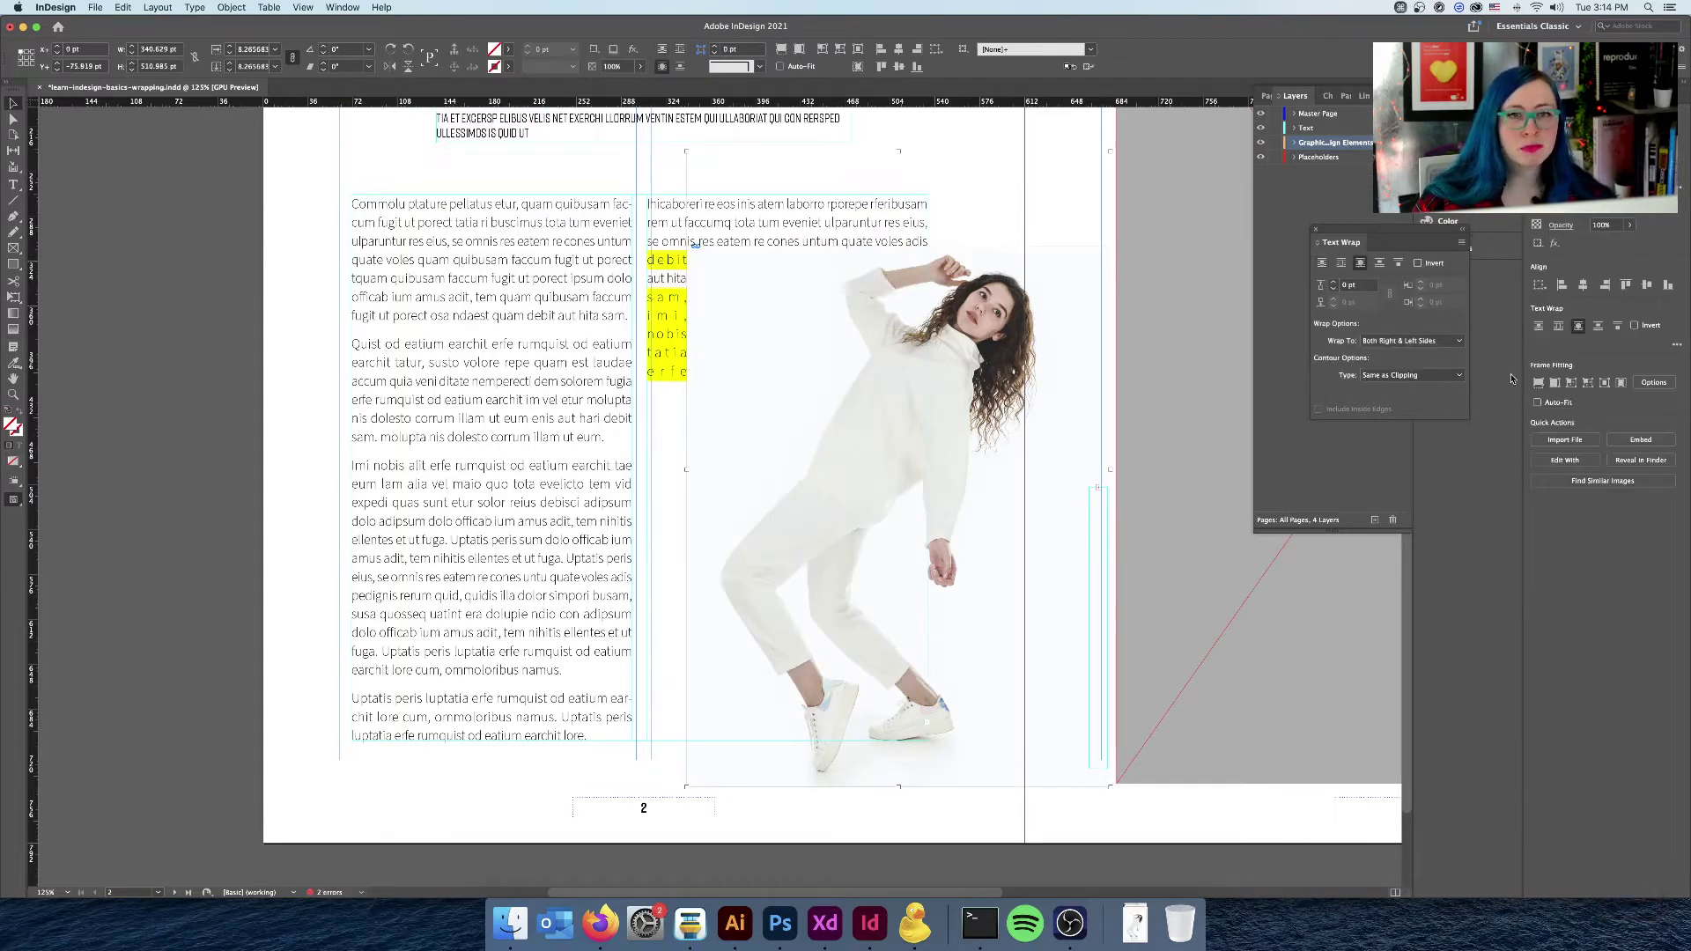
scroll(1400, 354, up, 3)
scroll(1396, 357, down, 3)
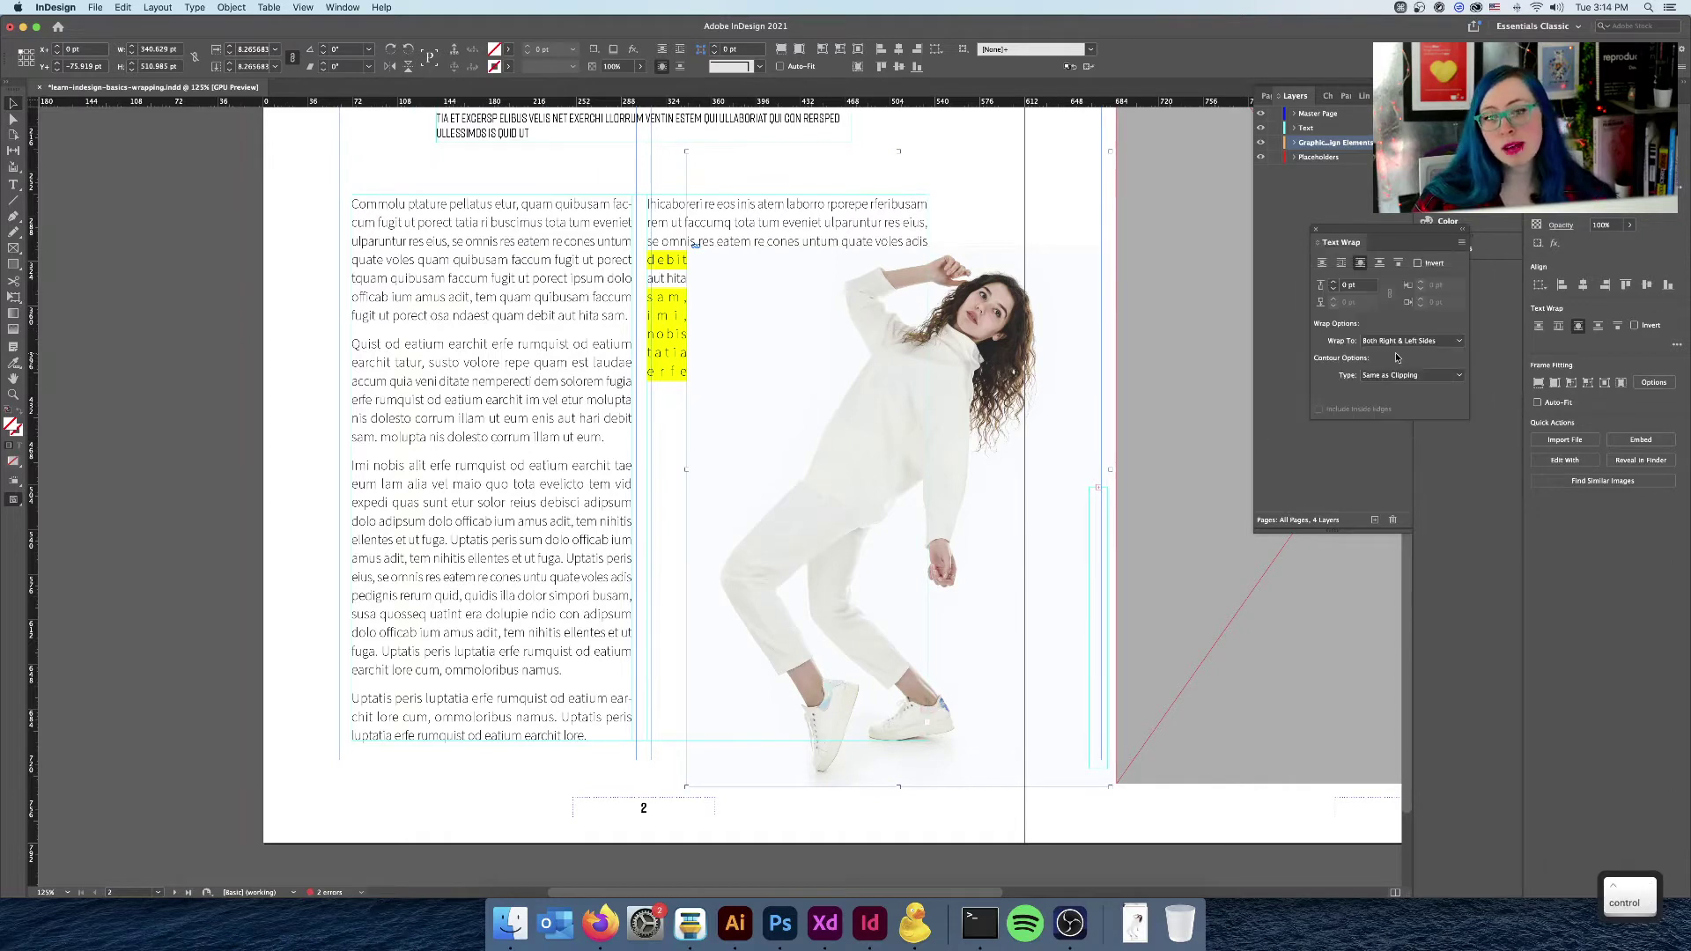
Step: Keep the photo's wrap on both right and left sides and set its contour type to Select Subject
click(1387, 342)
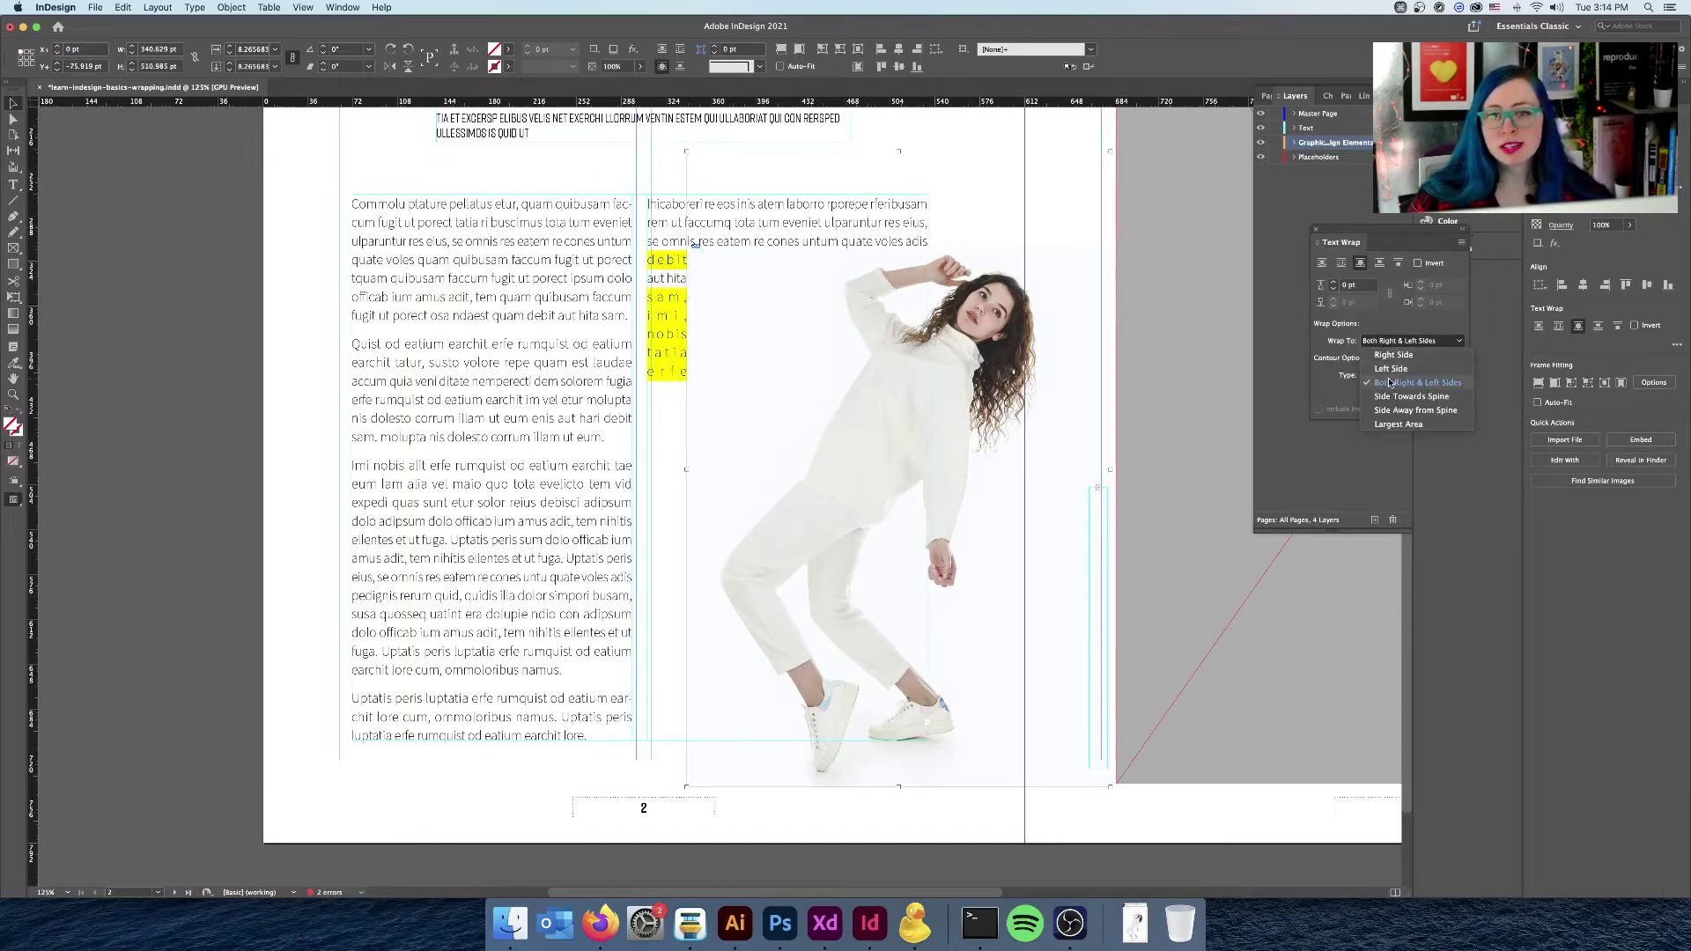
click(1391, 381)
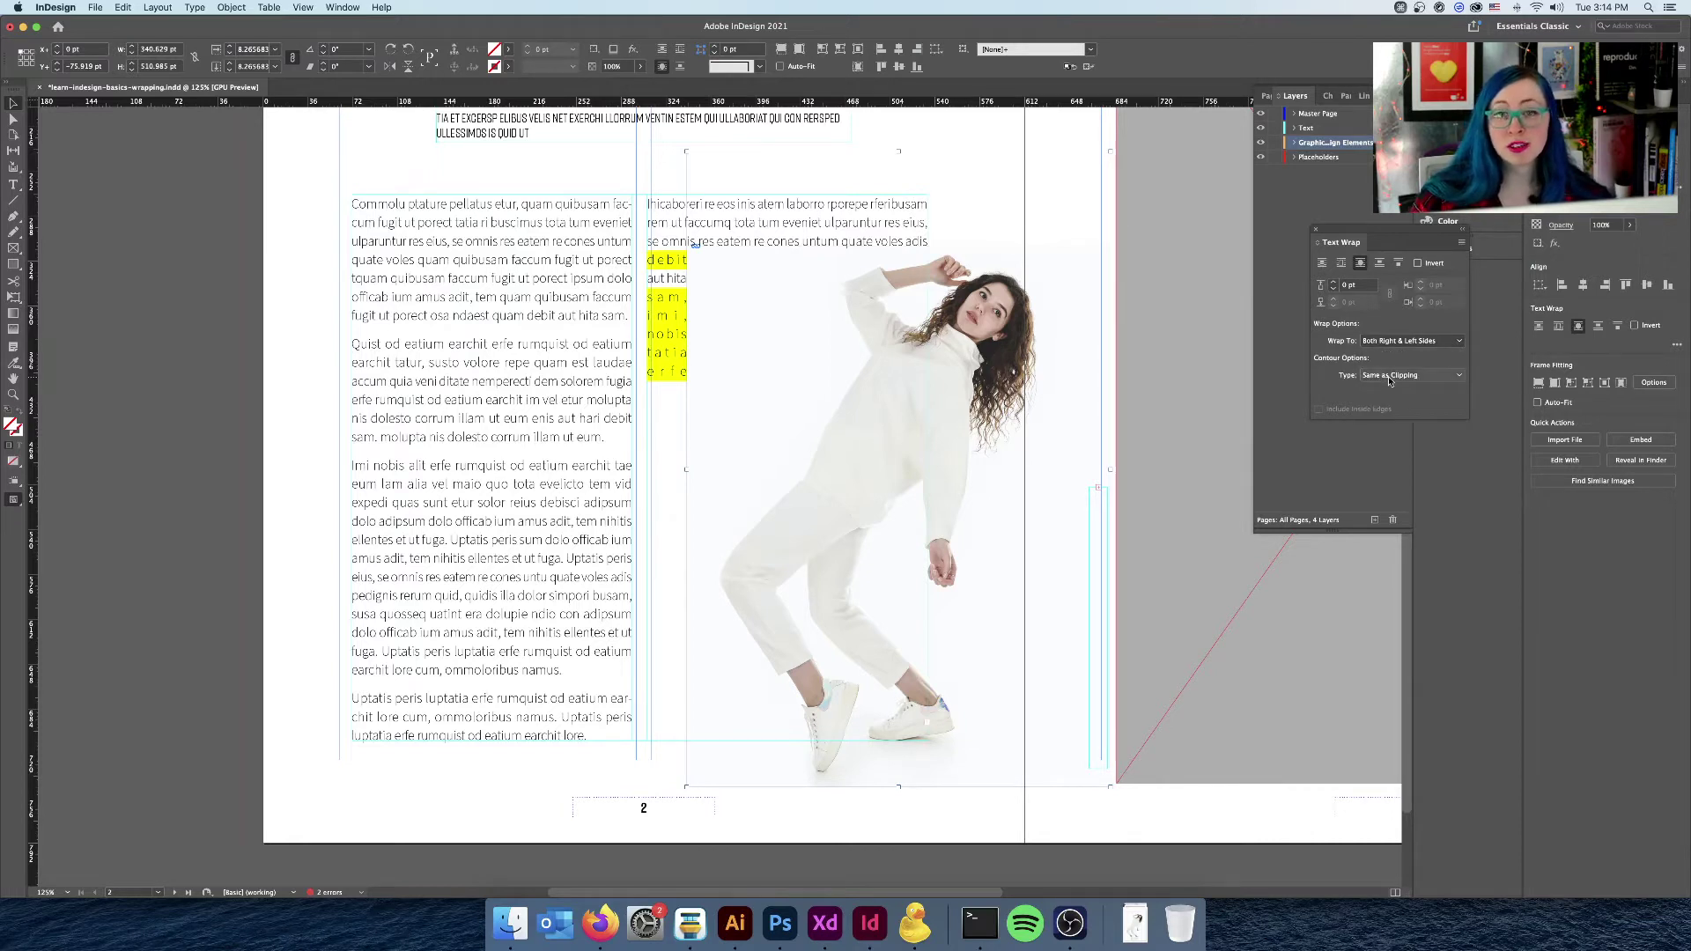
click(1395, 378)
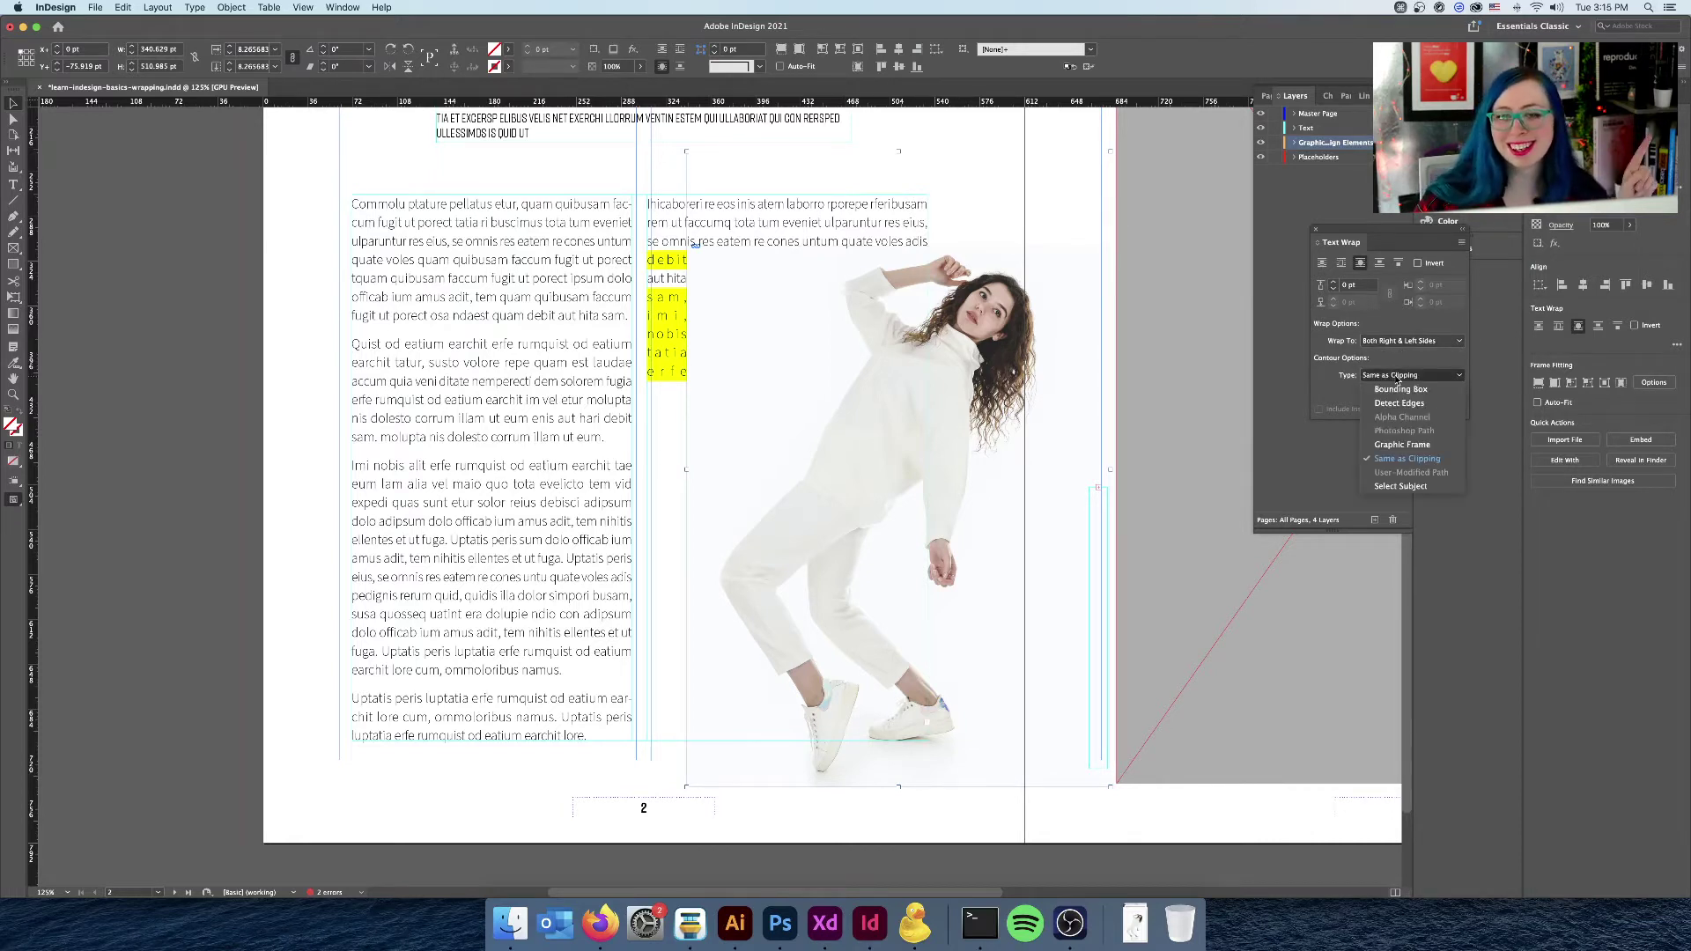
click(1401, 487)
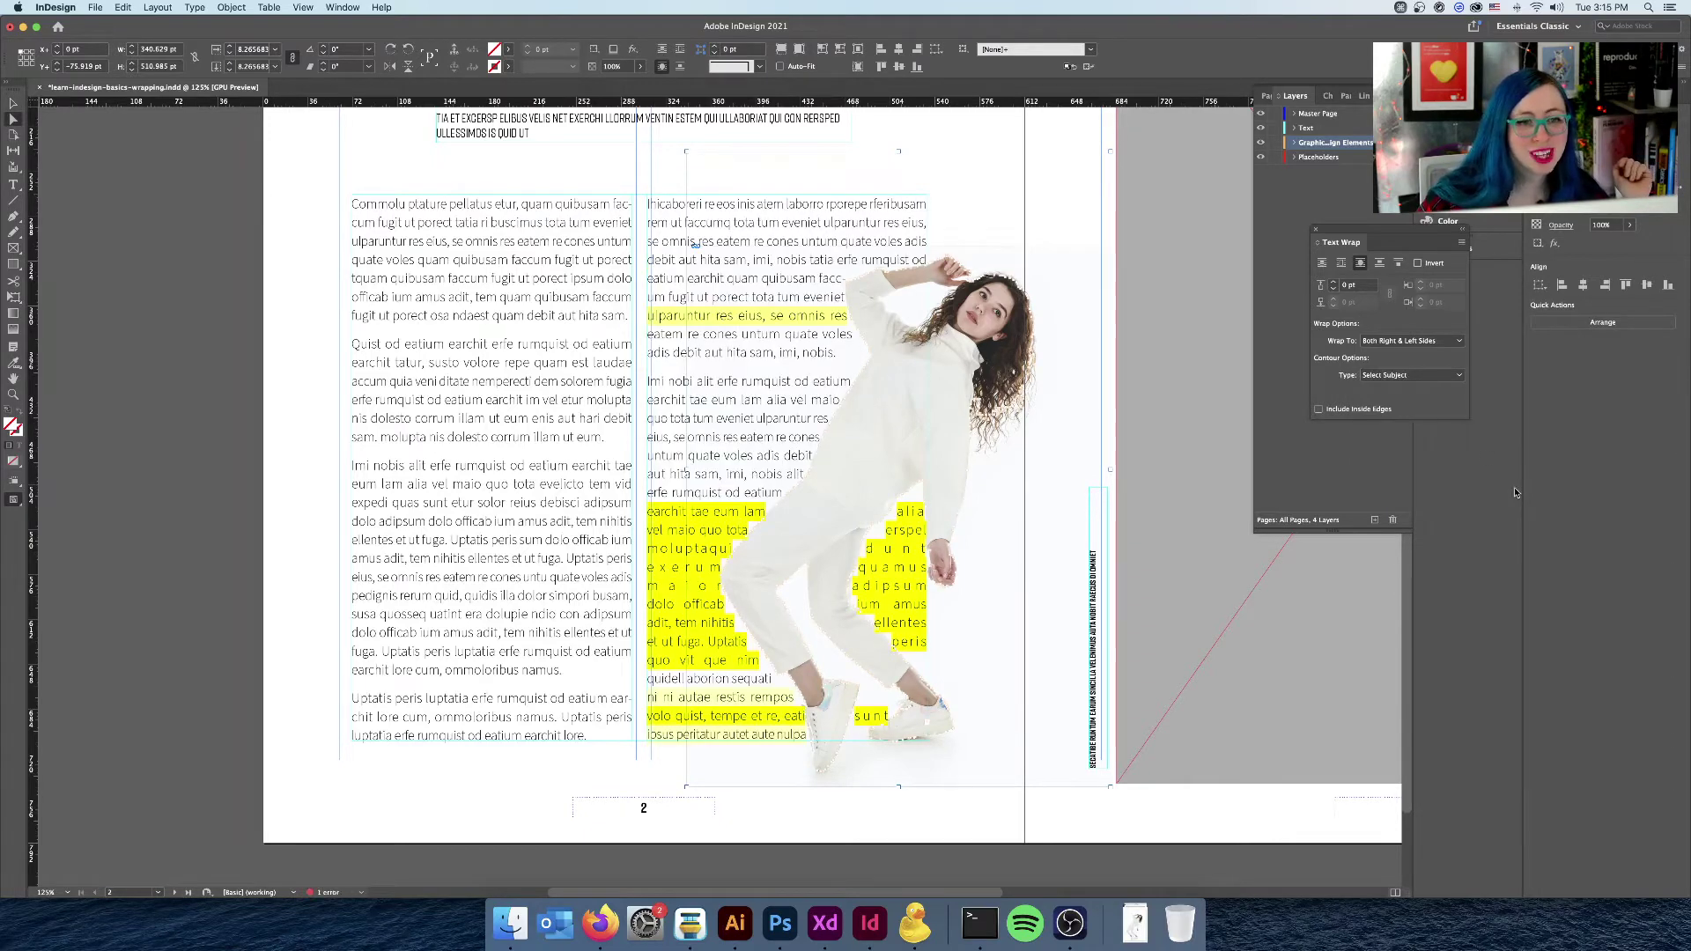
Step: Examine up close how the wrap contour and text follow the woman's raised arm and body
key(super+equal)
key(super+equal)
key(super+equal)
key(super+equal)
key(super+equal)
key(super+equal)
key(super+equal)
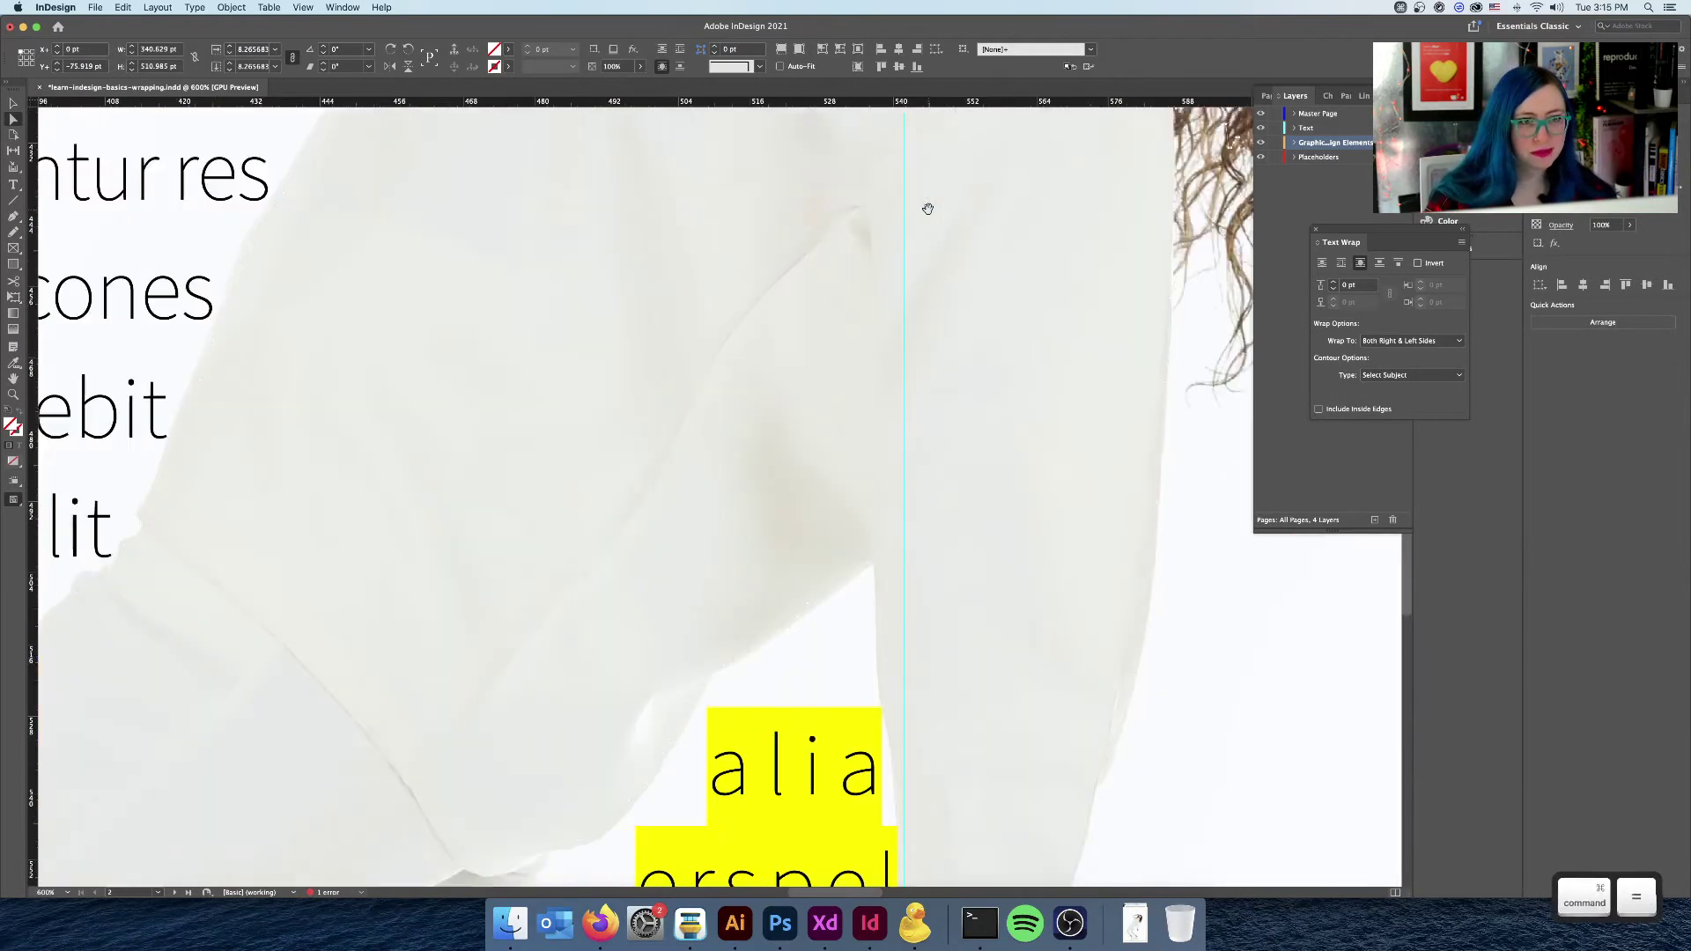
drag(530, 332, 662, 795)
drag(821, 298, 931, 792)
drag(935, 338, 738, 555)
scroll(1095, 313, up, 3)
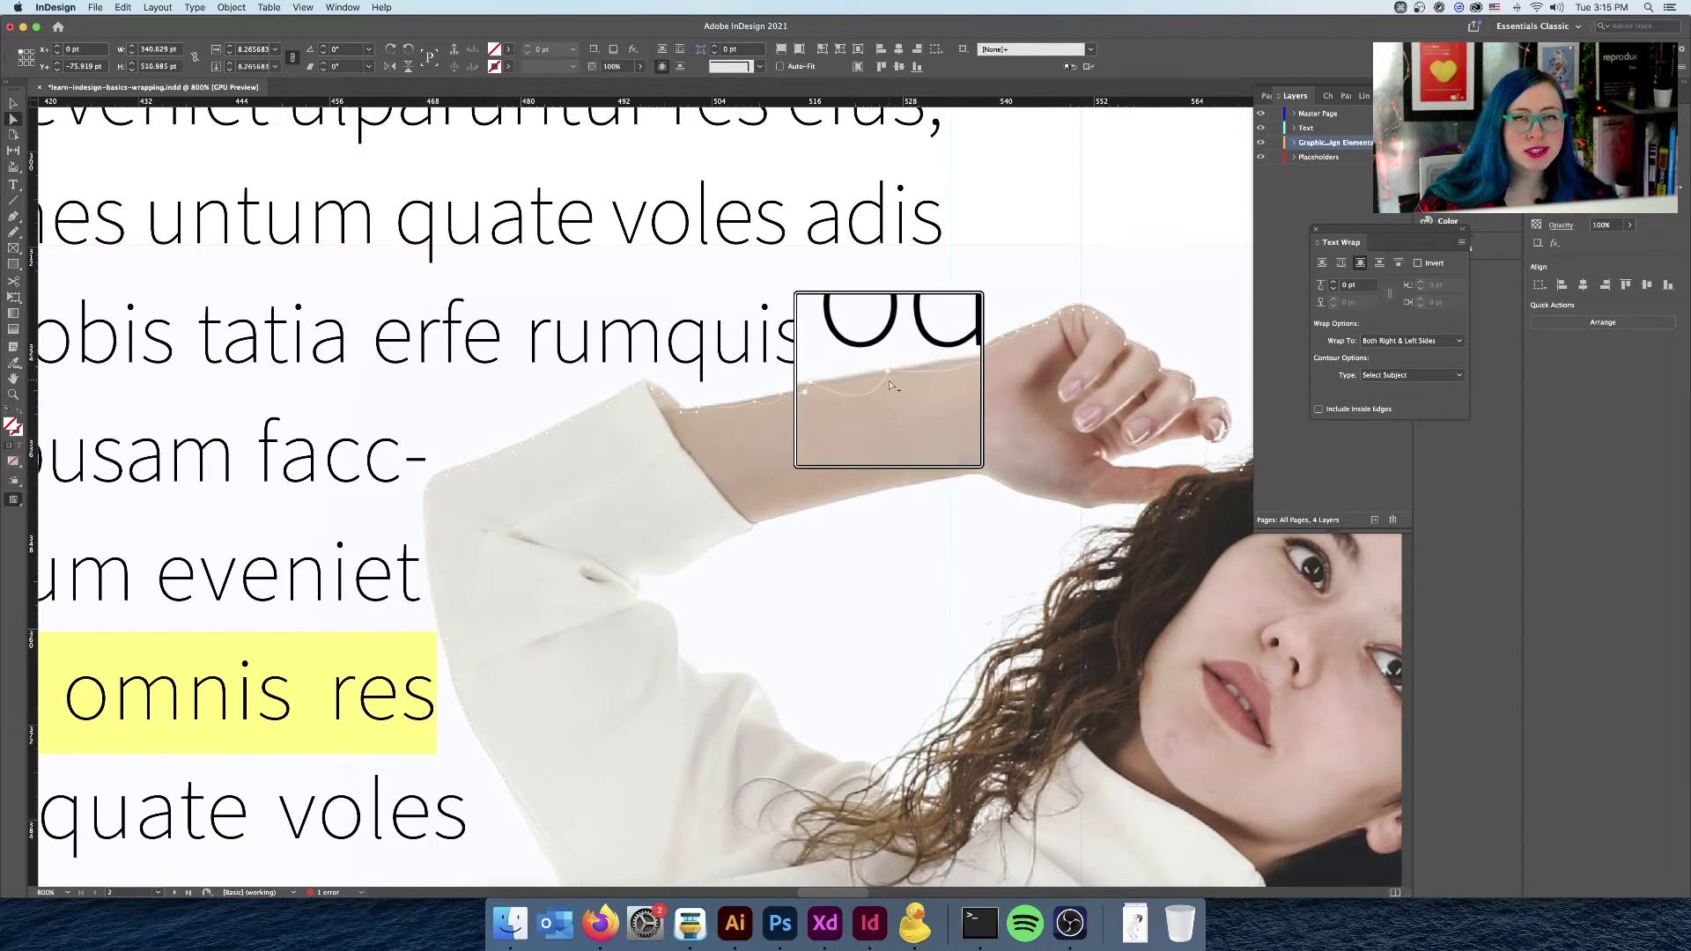
scroll(892, 385, down, 3)
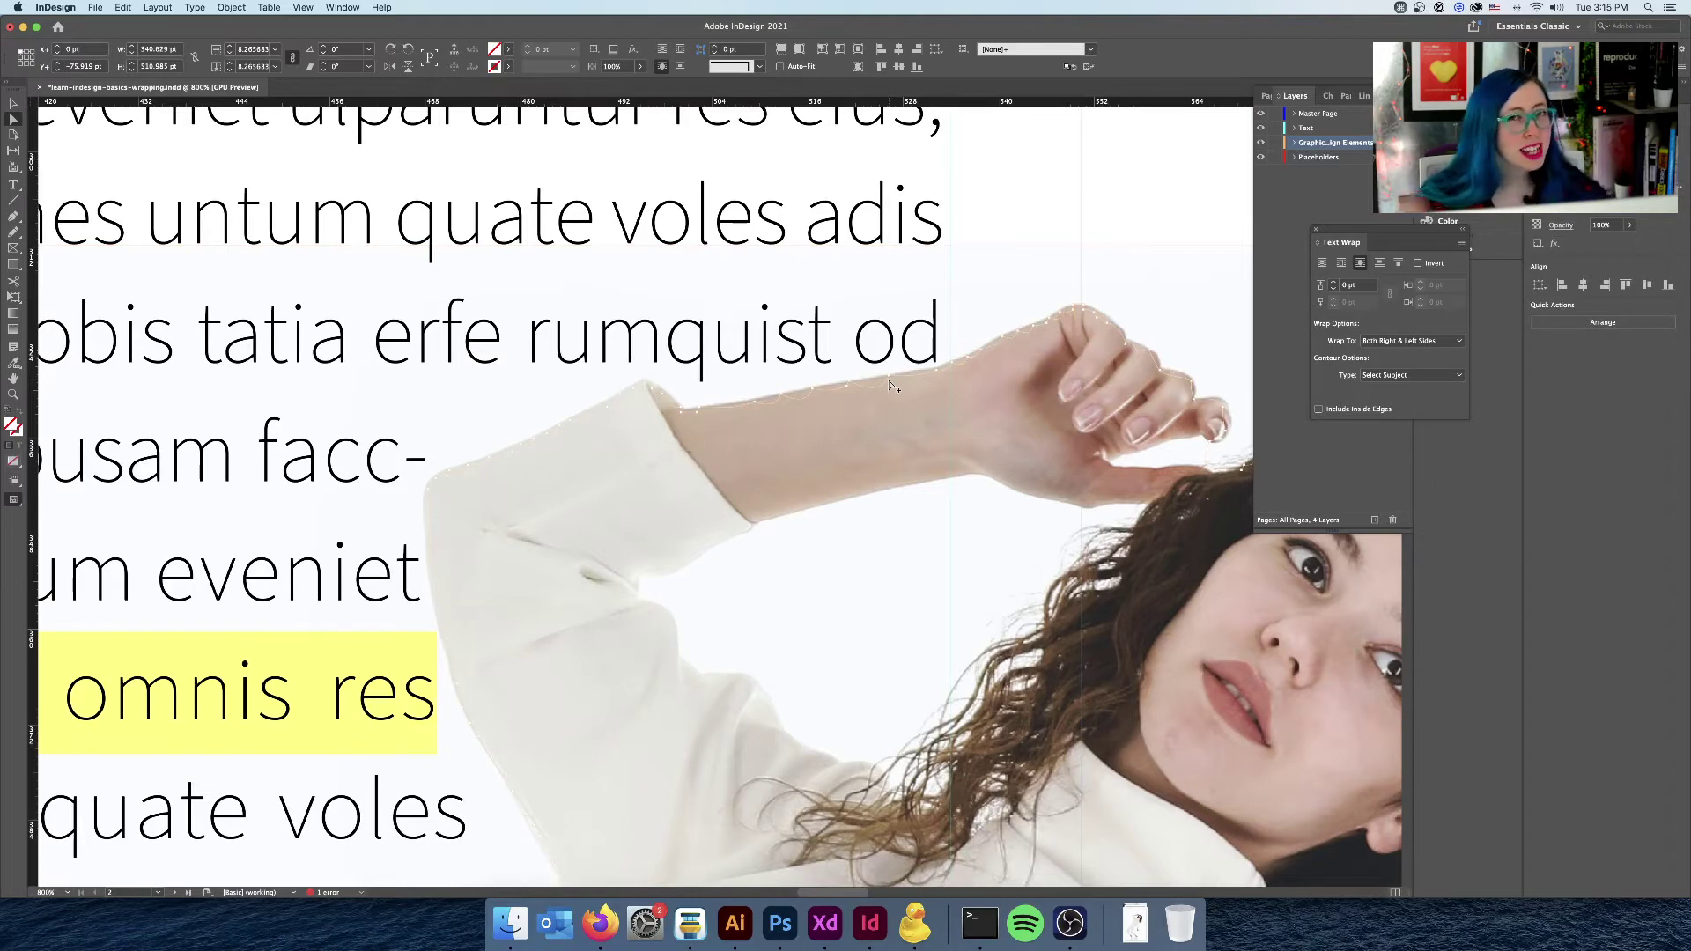
key(super+minus)
key(super+minus)
key(super+minus)
key(super+minus)
key(super+minus)
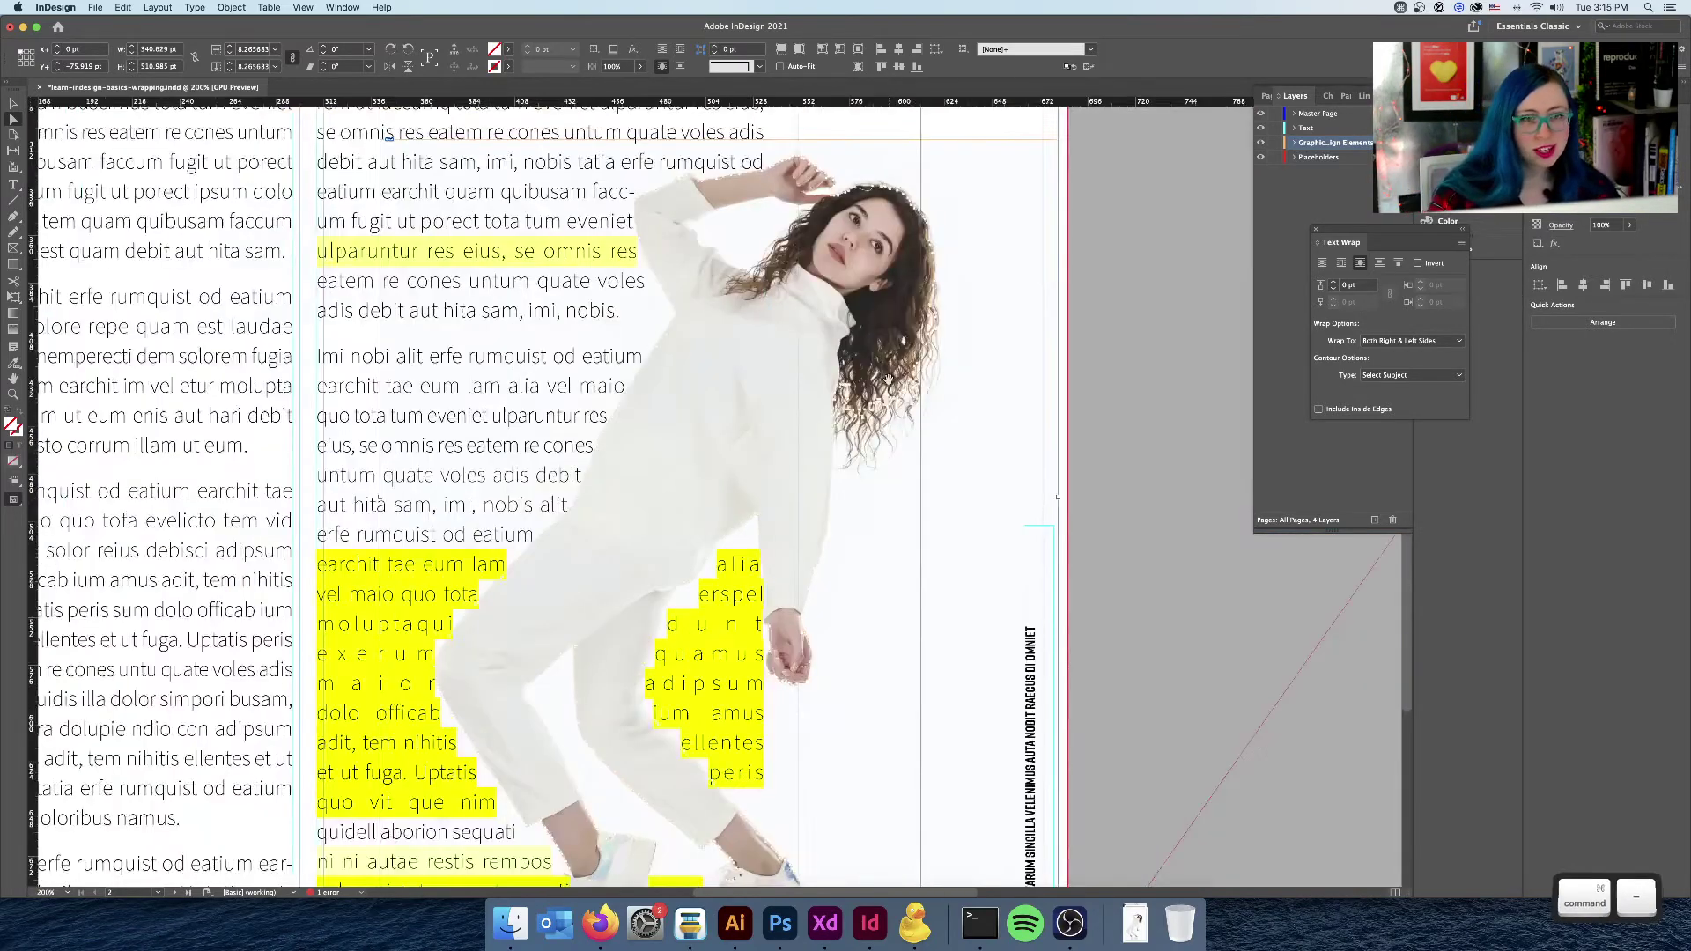
key(super+minus)
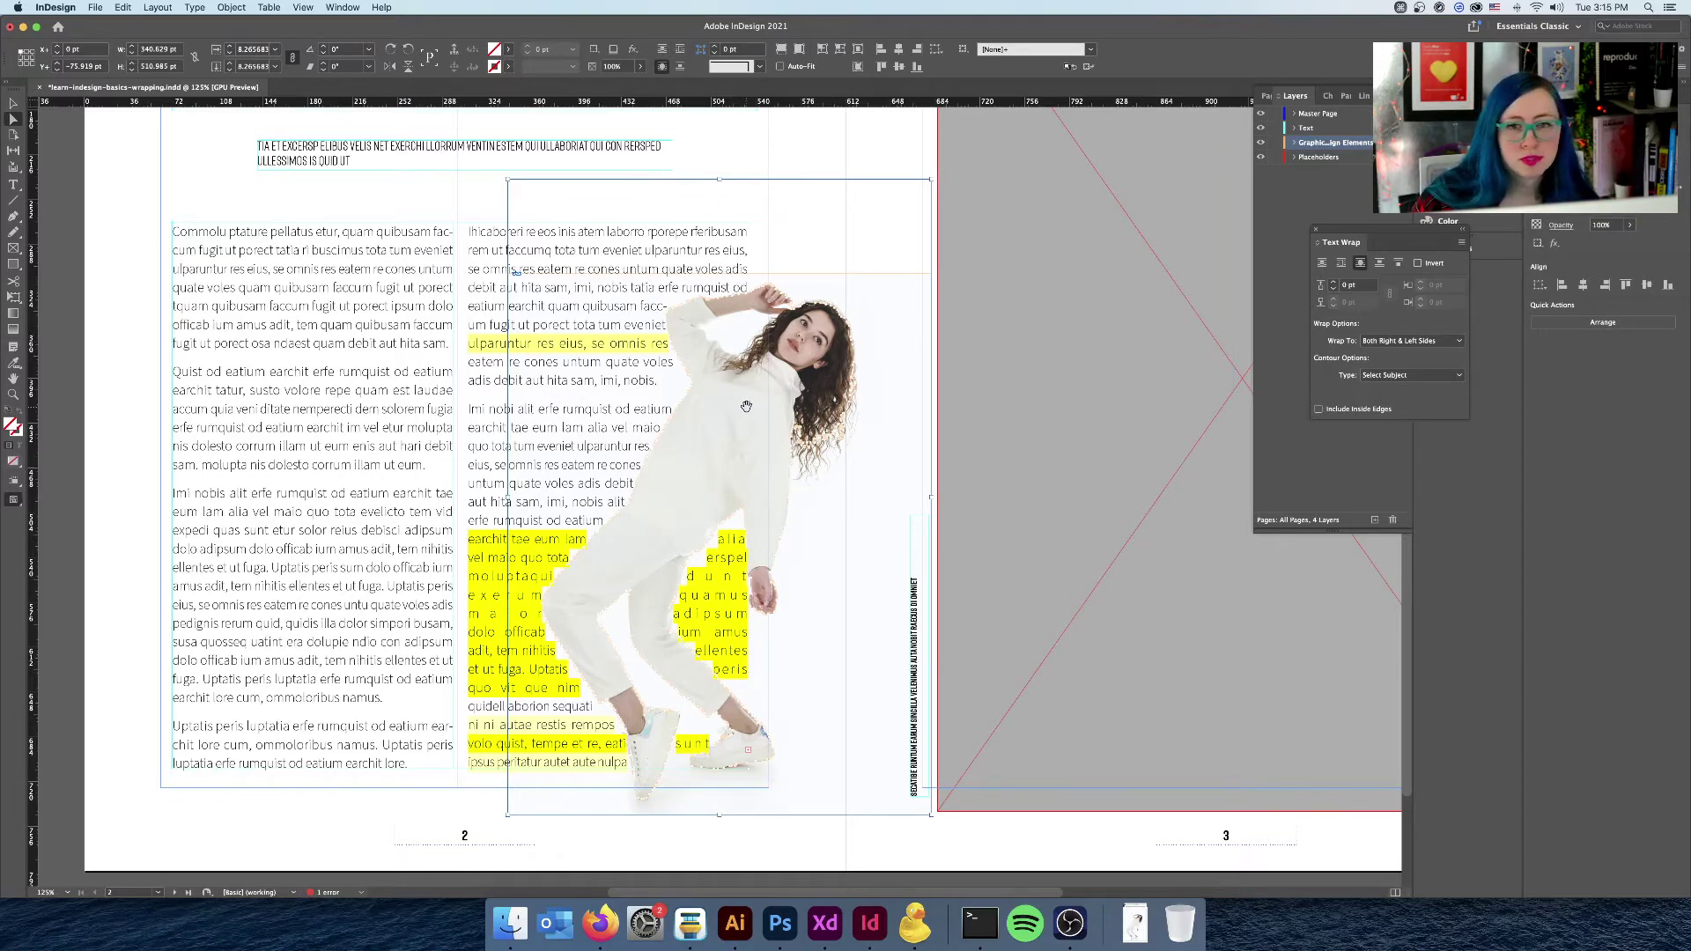
scroll(653, 436, up, 3)
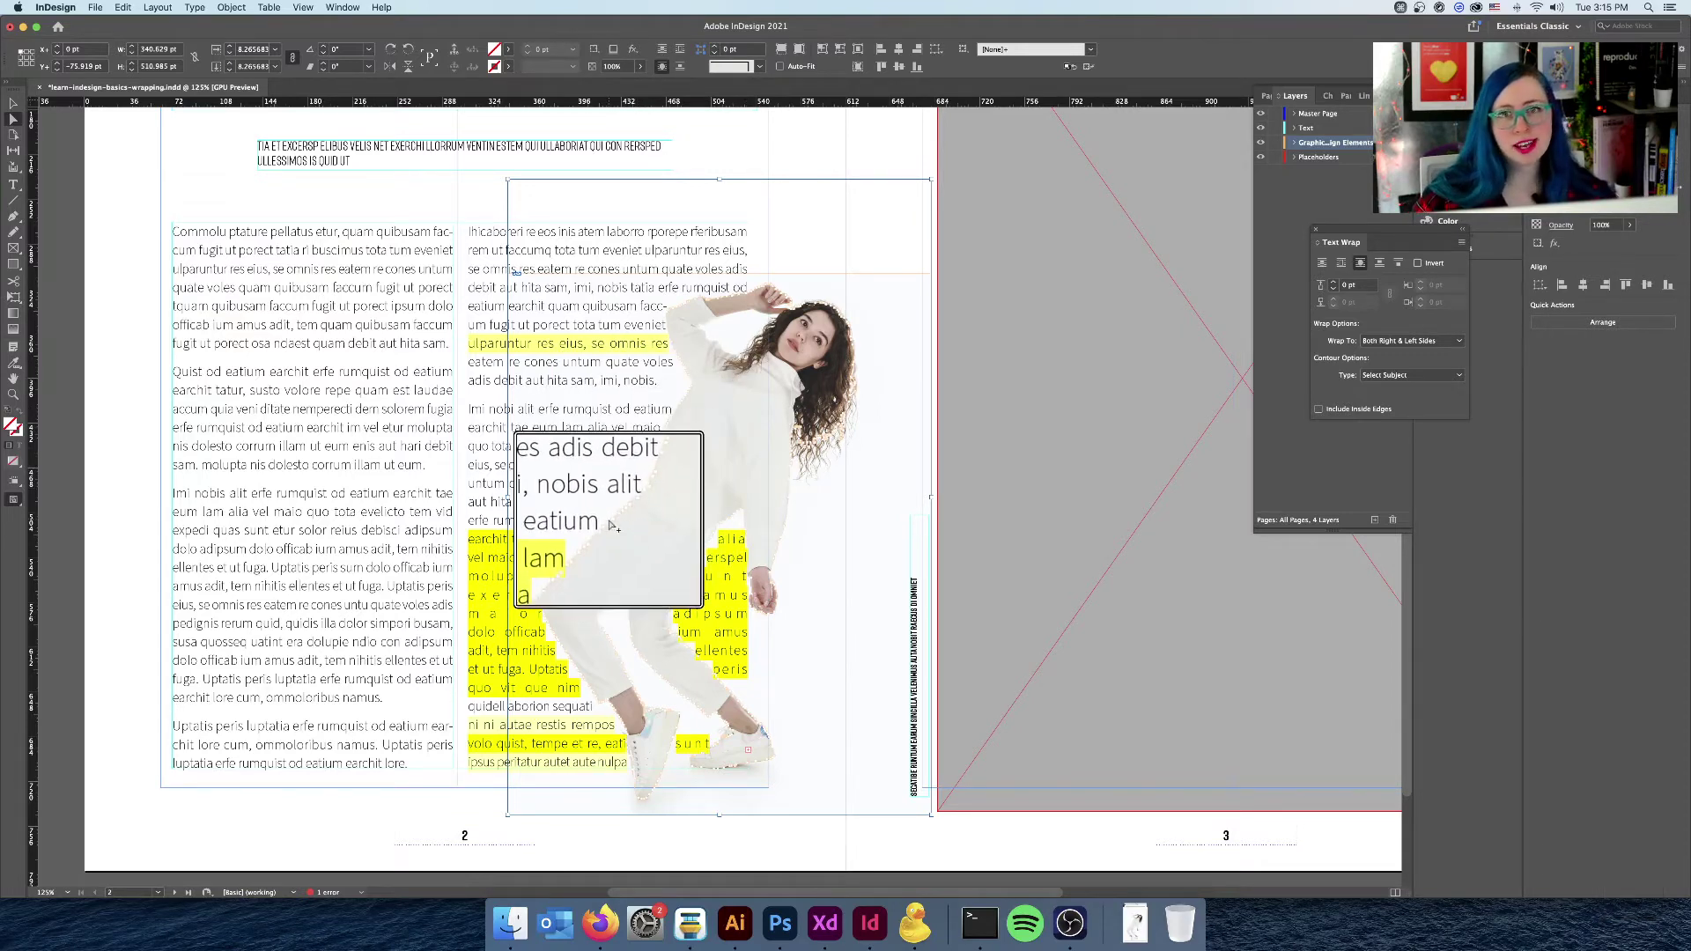
scroll(612, 523, down, 3)
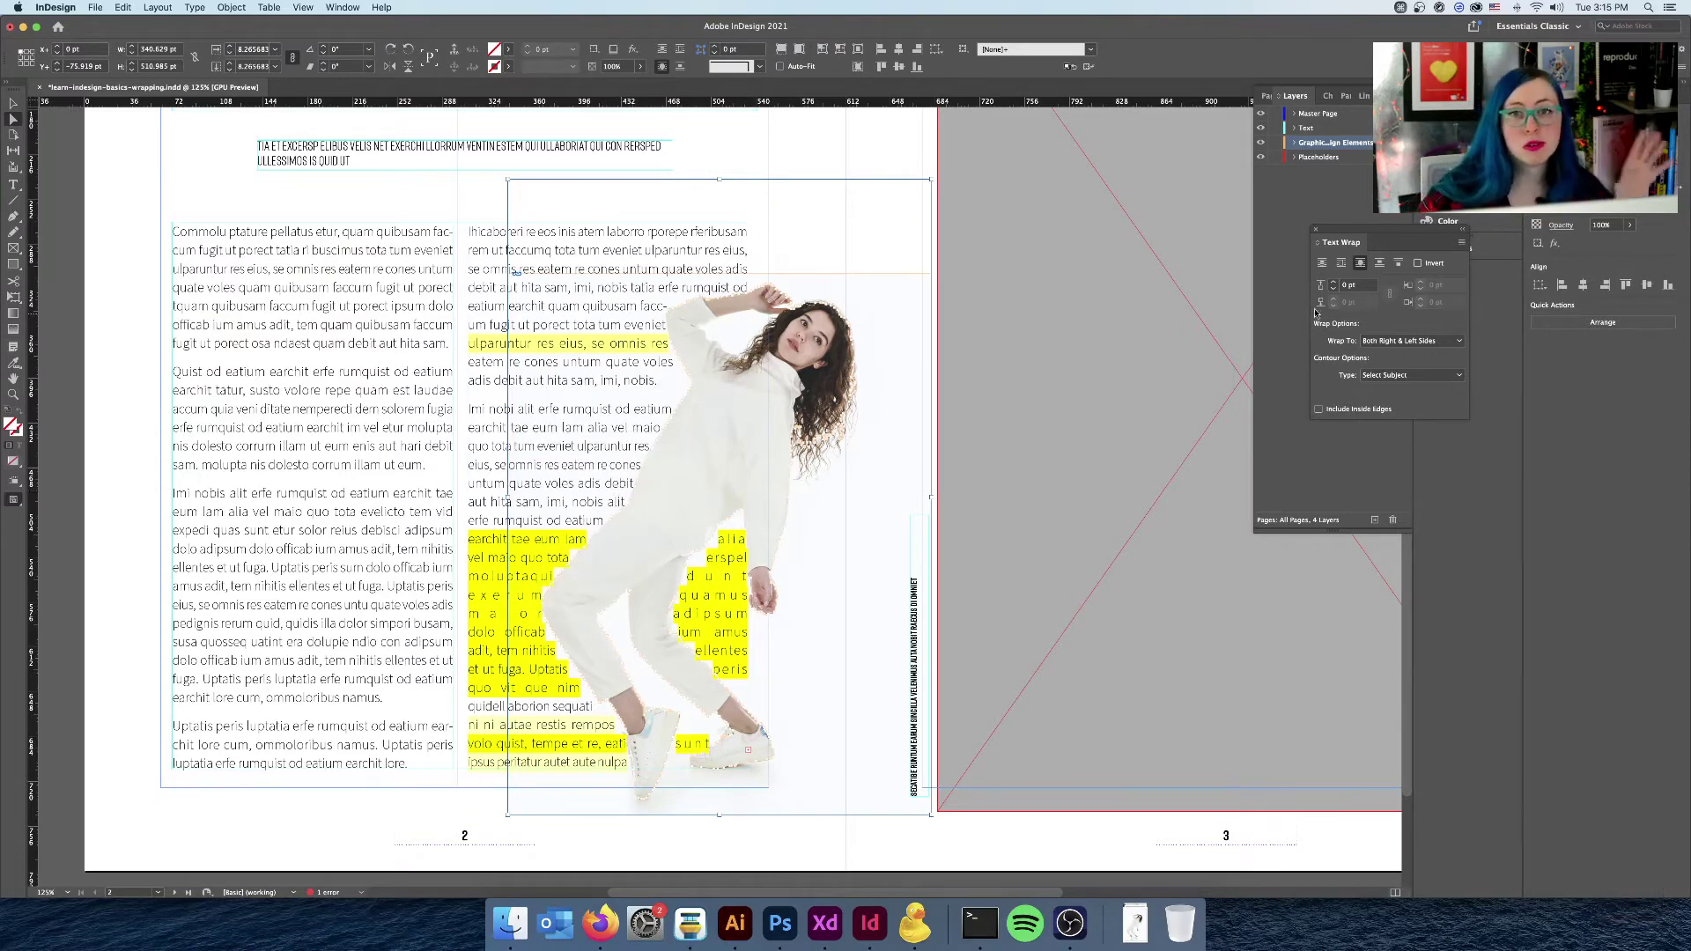
Step: Increase the top offset of the photo's text wrap to 10 pt
scroll(1329, 290, up, 3)
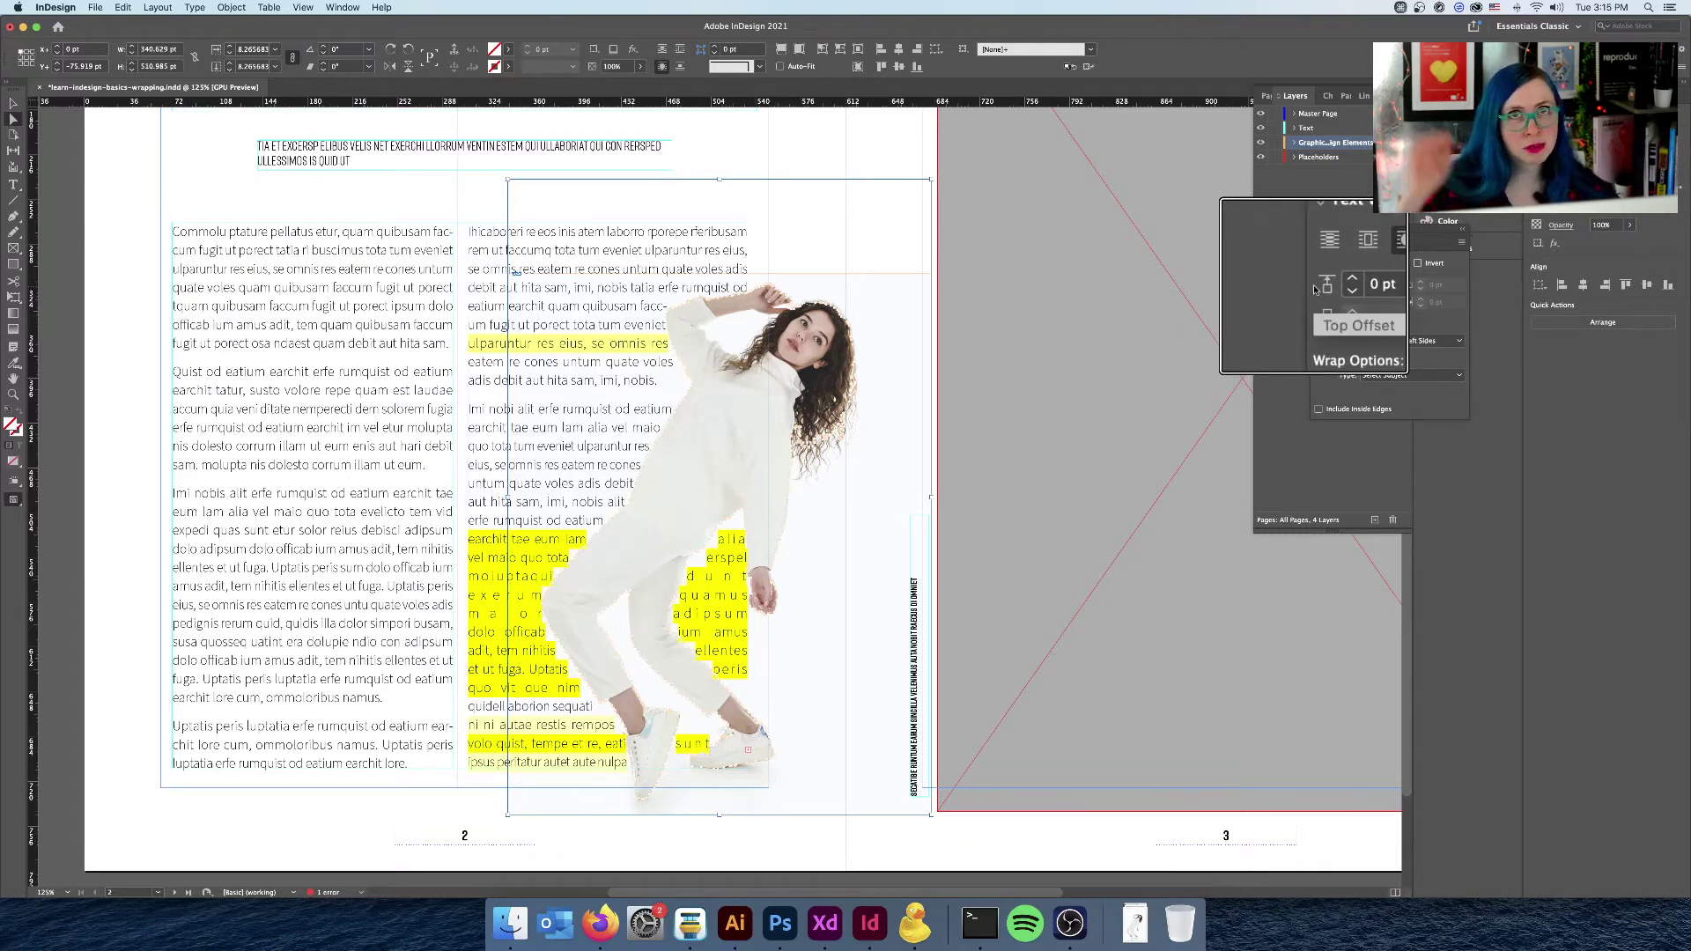
scroll(1335, 286, down, 3)
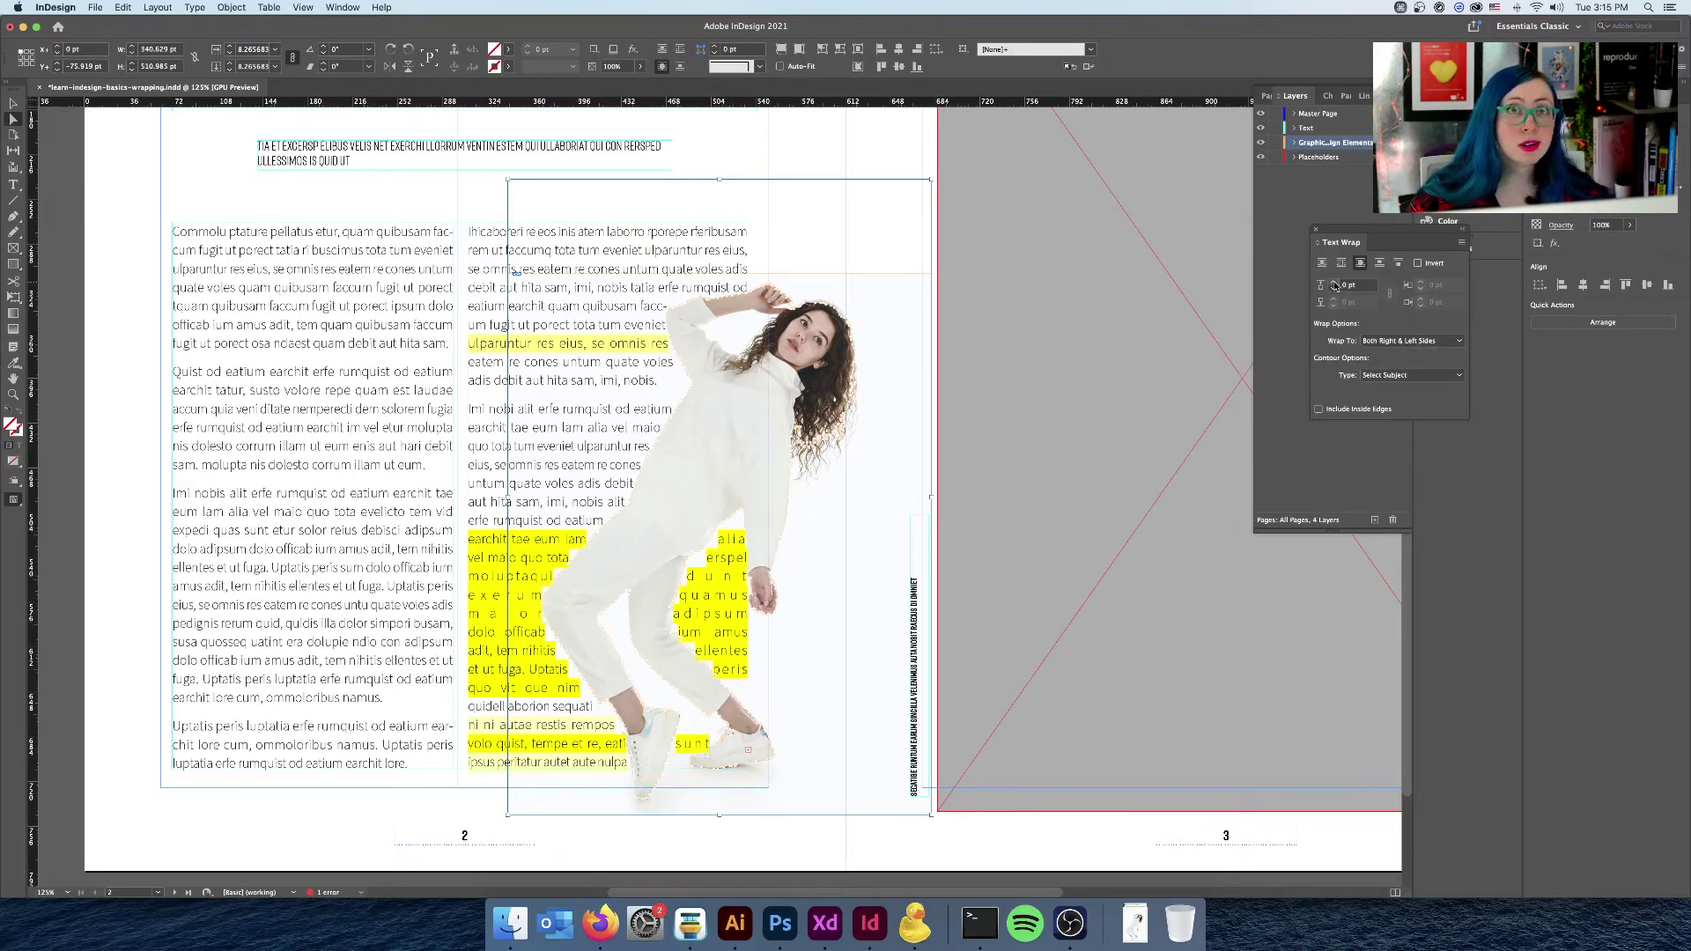
click(1334, 281)
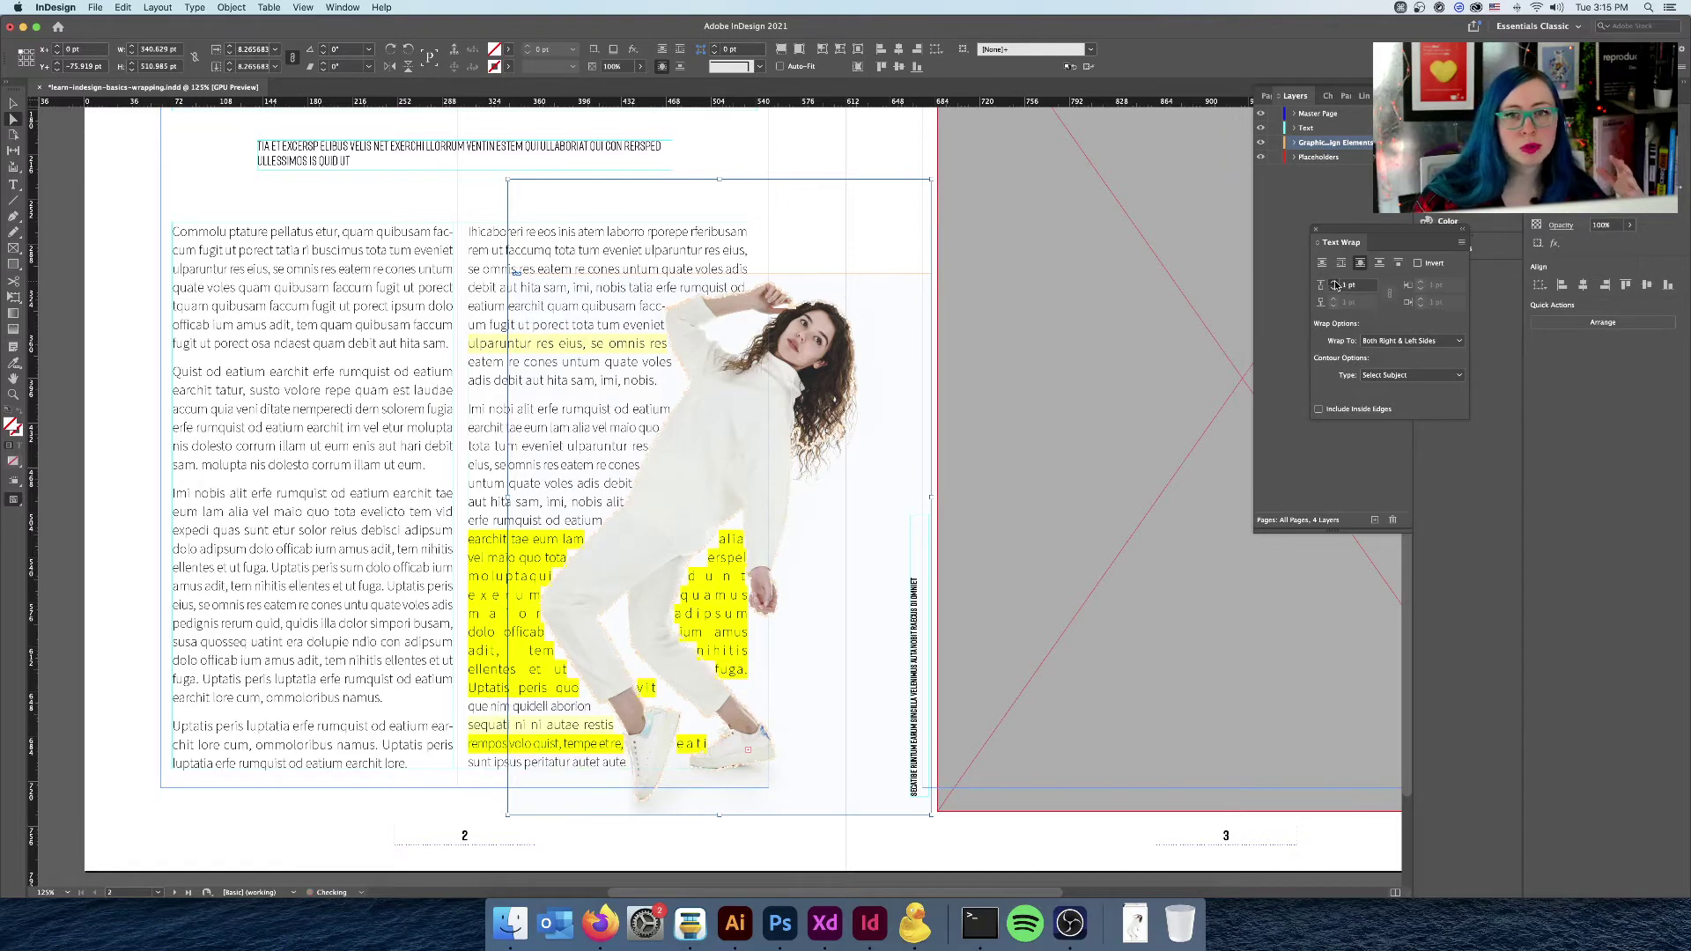
click(1334, 282)
click(1334, 281)
click(1334, 282)
click(1334, 281)
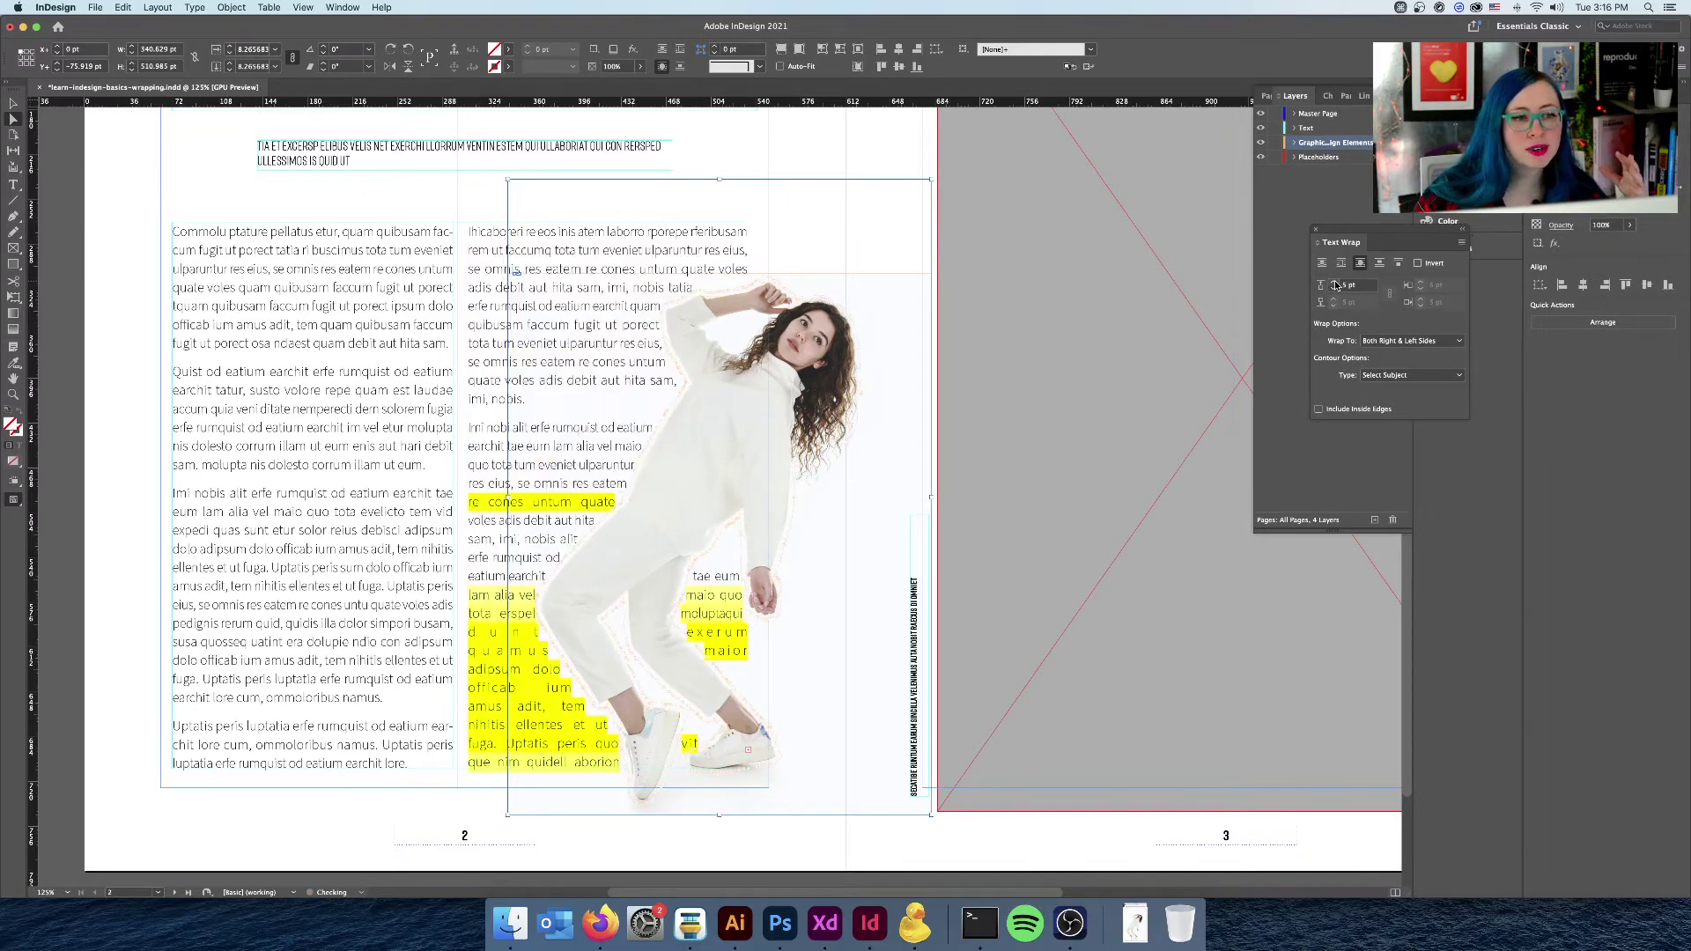
click(1334, 281)
click(1334, 281)
click(1334, 282)
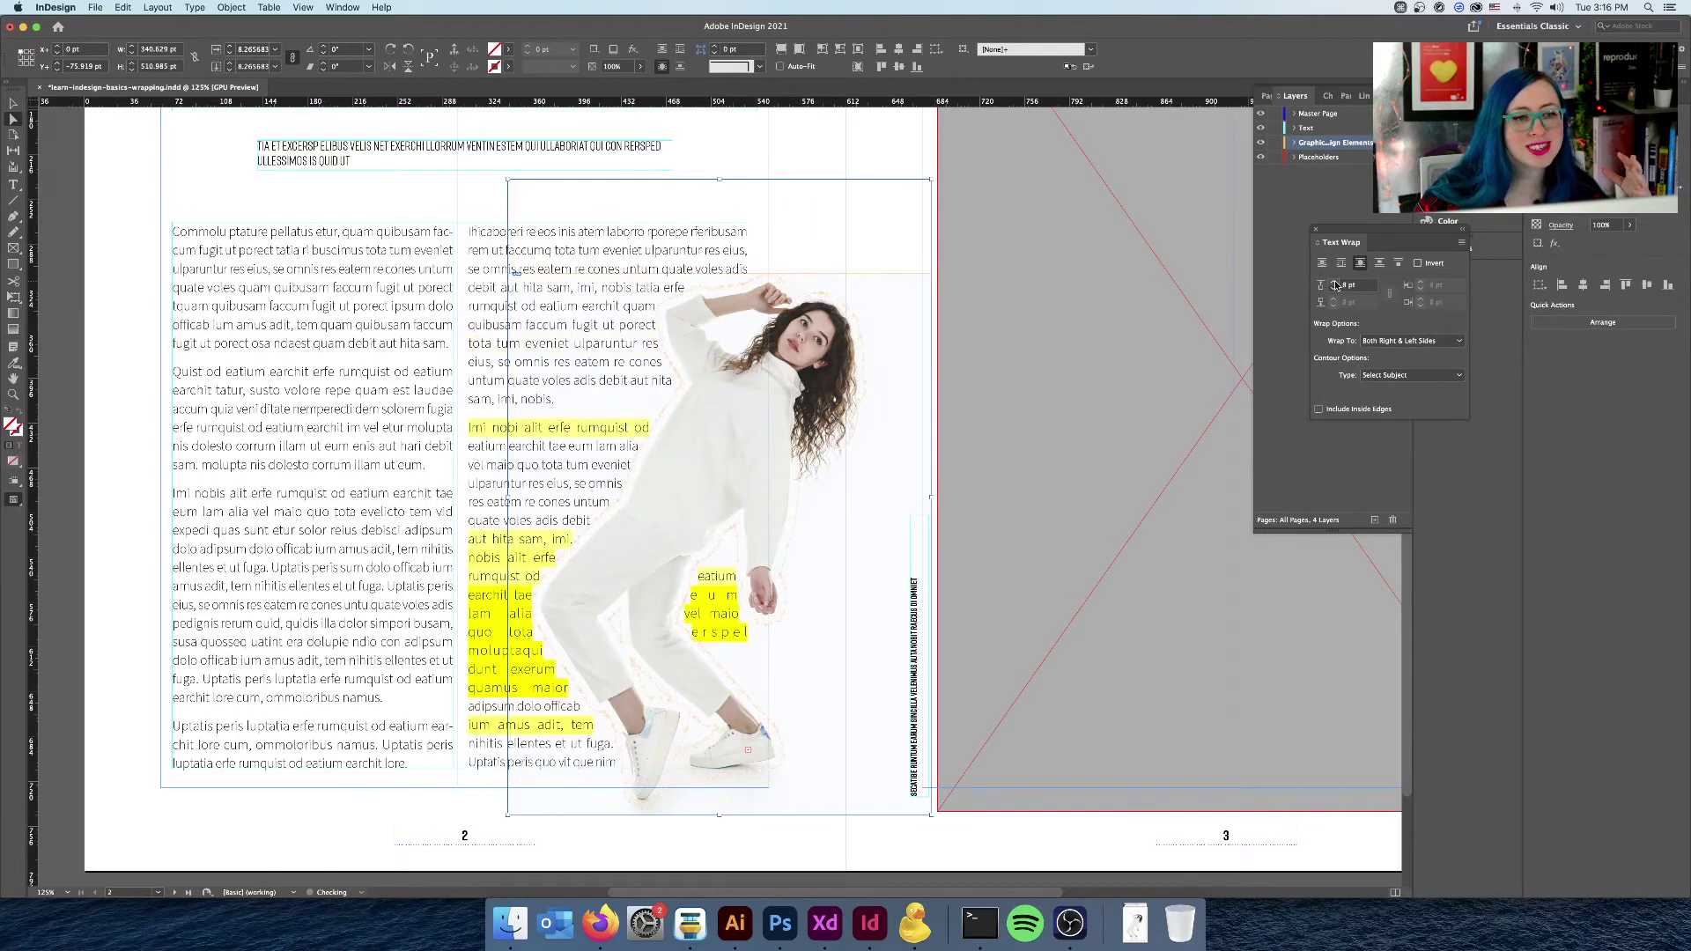
click(1334, 282)
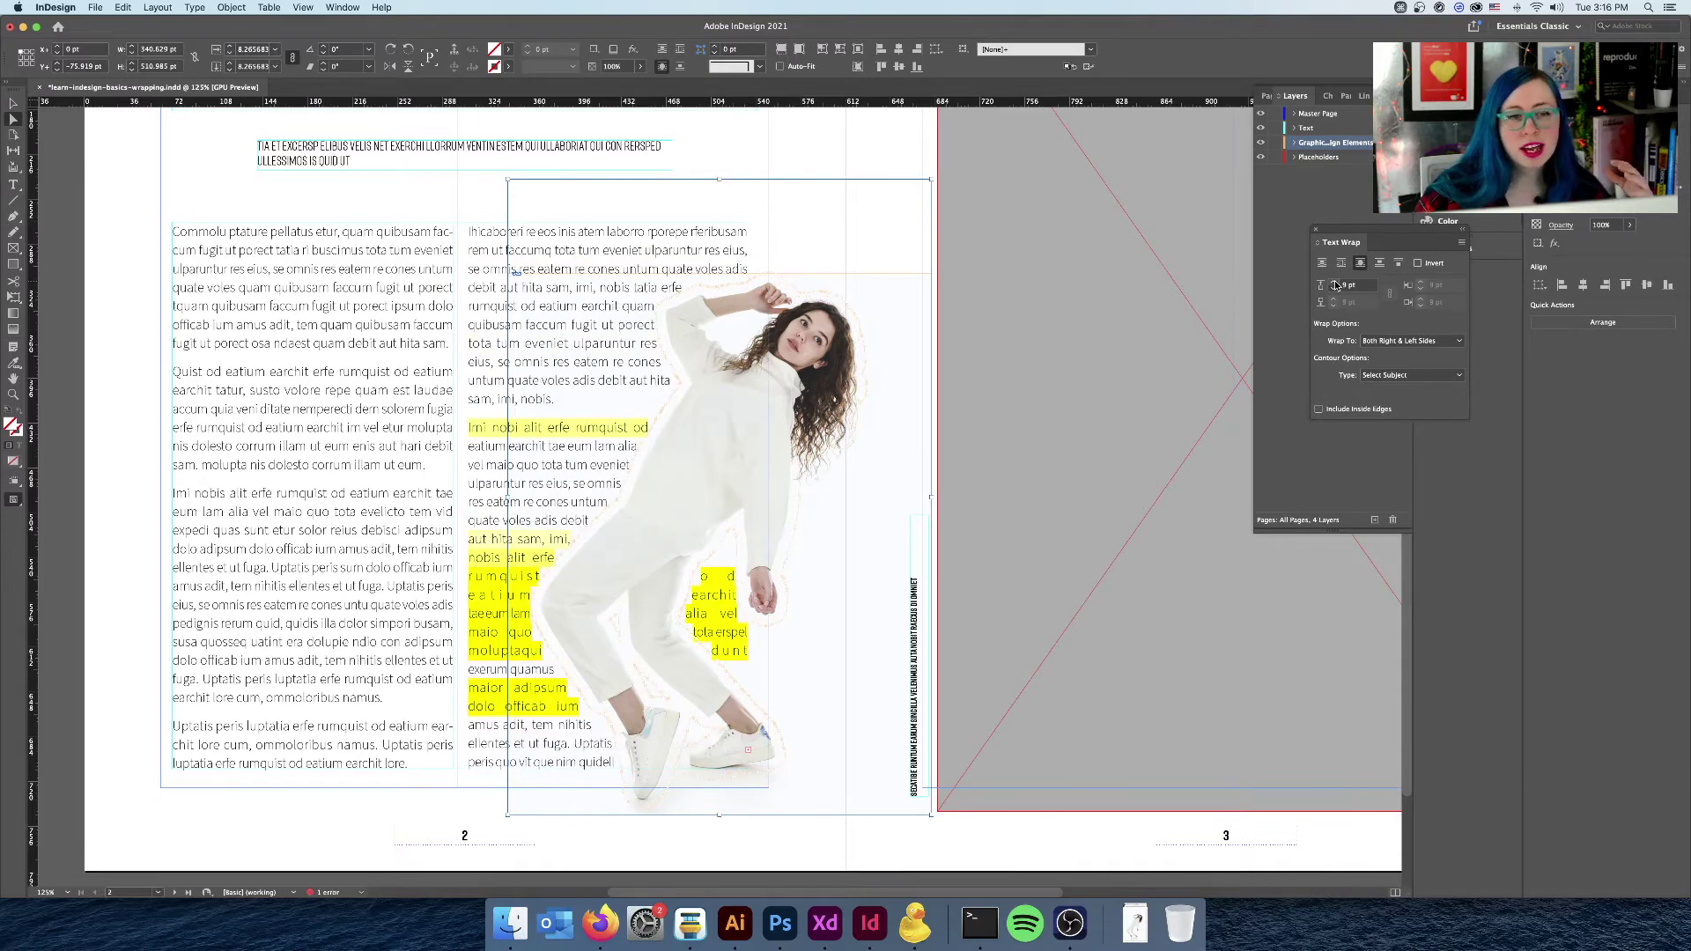
click(1334, 282)
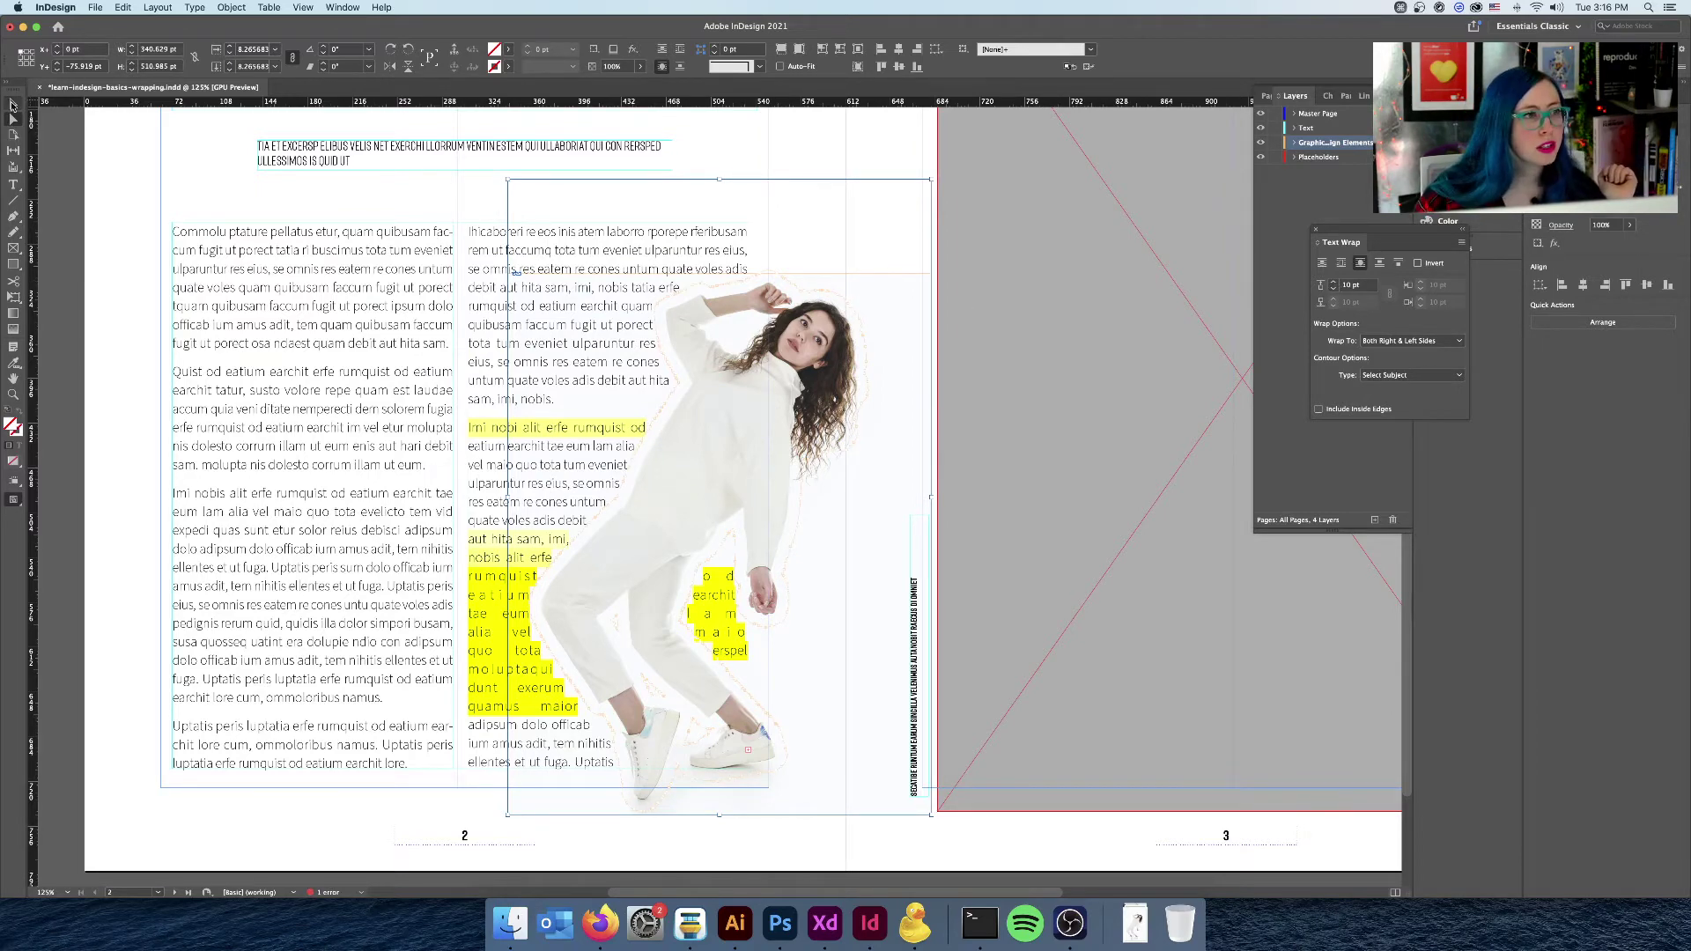
Step: Deselect the photo to check the wrapped text, reselect its frame and inspect the words between the woman's arm and leg
click(831, 152)
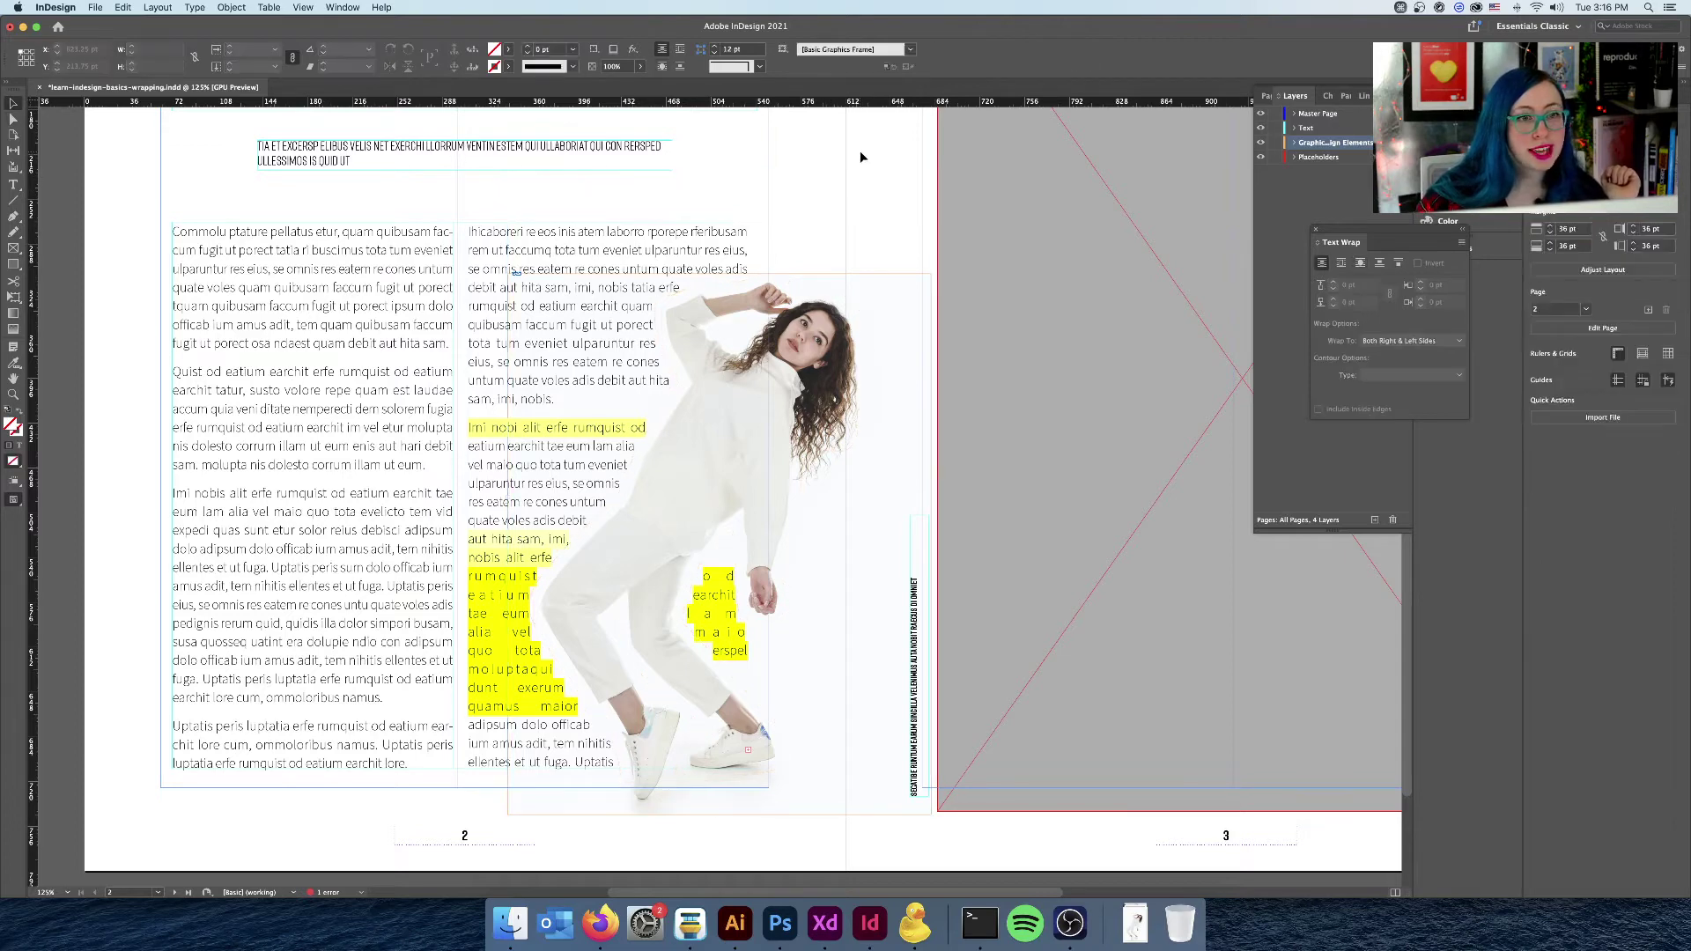
click(763, 422)
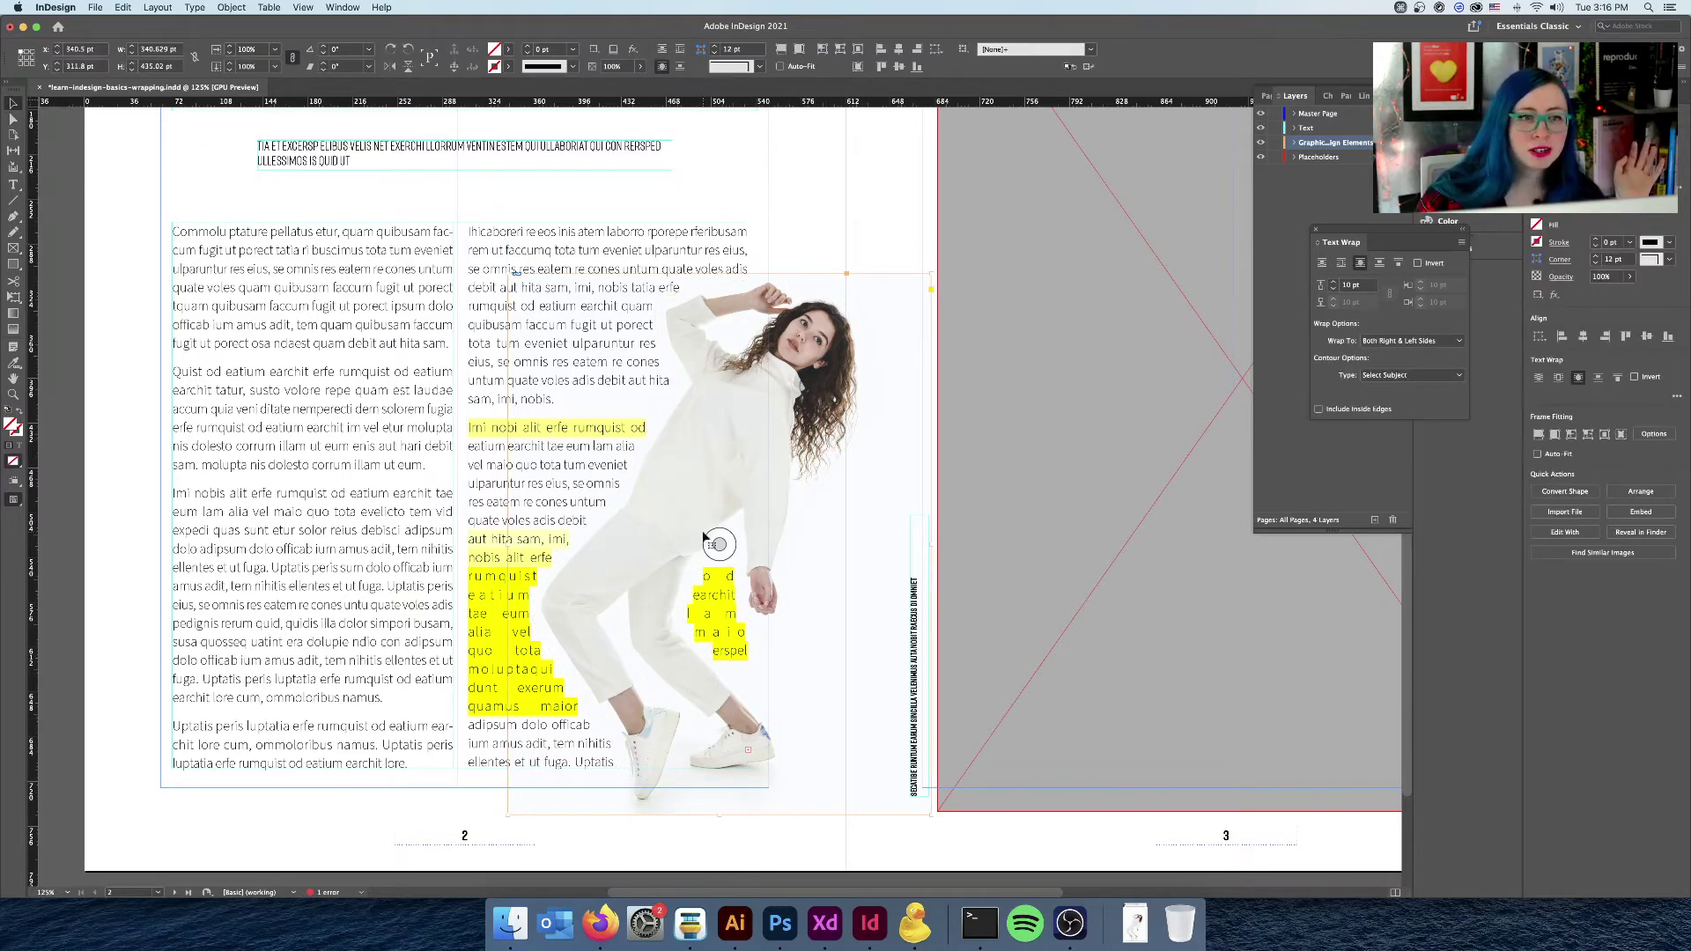
key(alt+super+8)
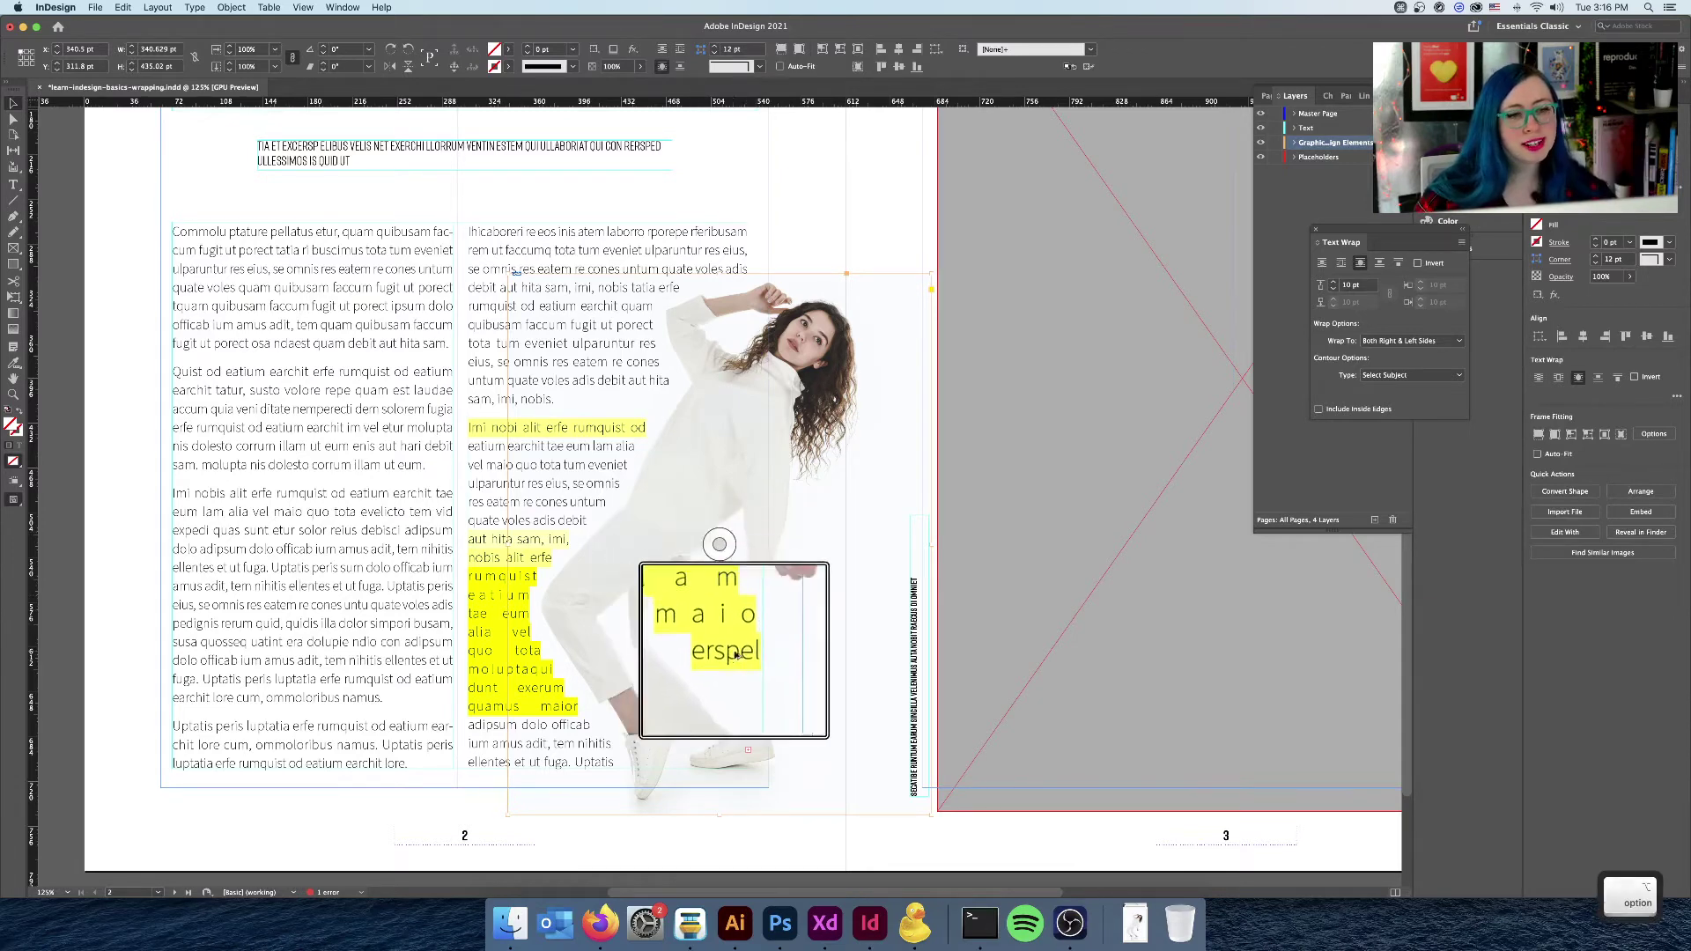
key(alt+super+8)
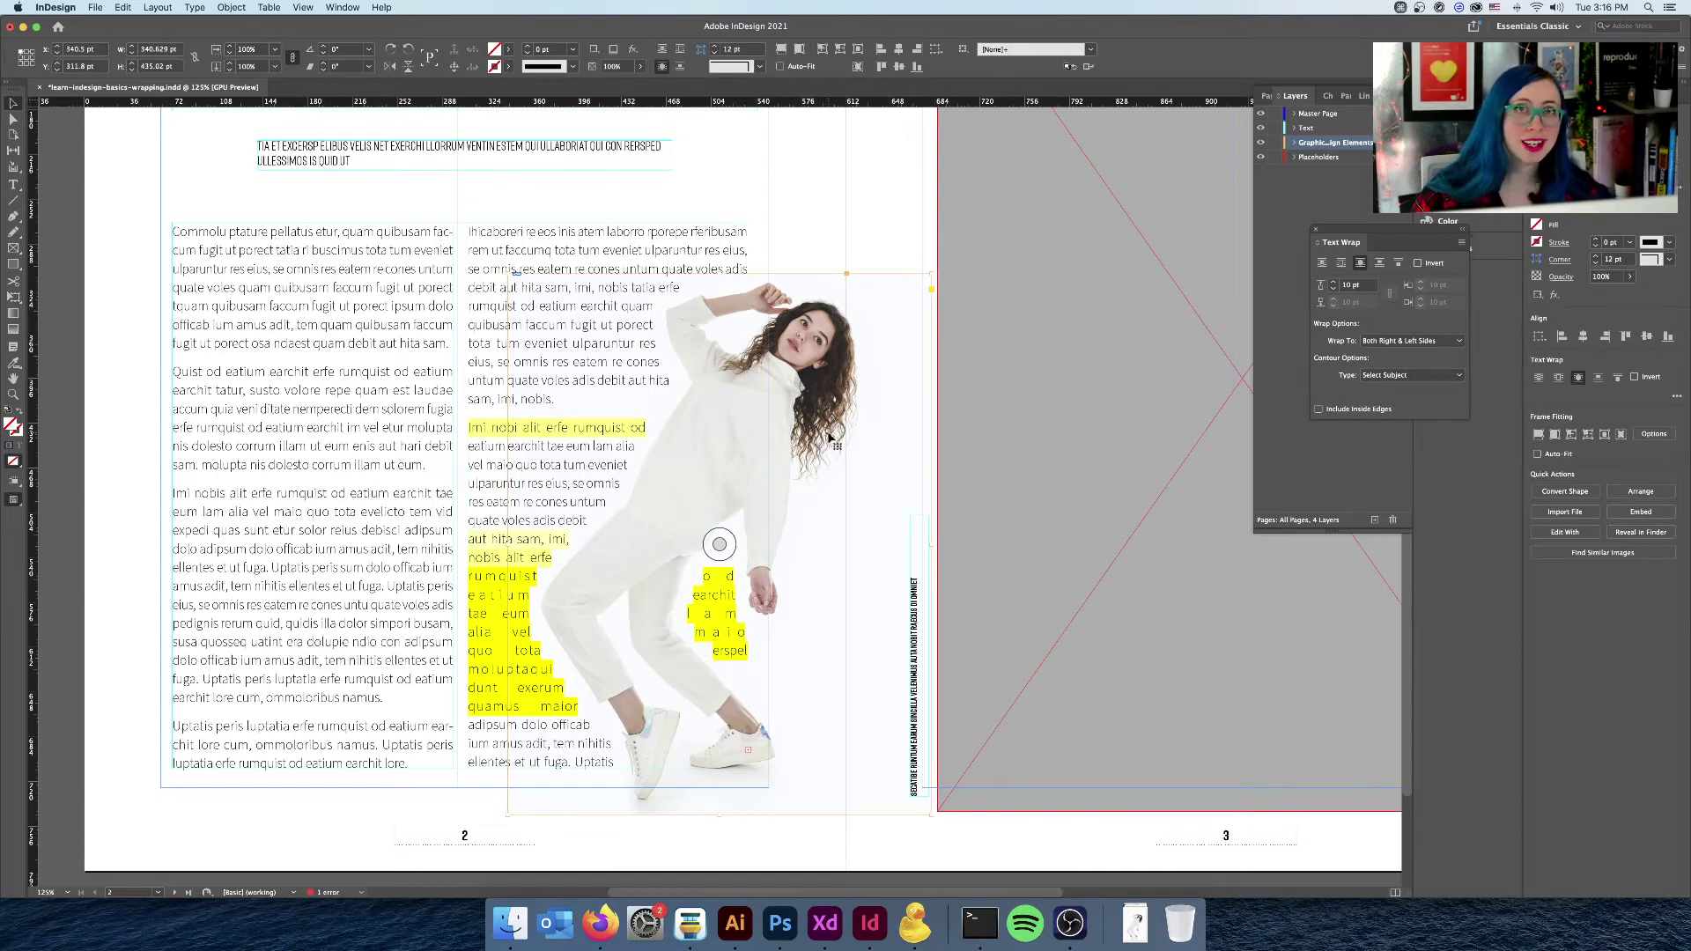
Step: Try wrapping the text to the photo's Left Side, Right Side, Side Towards Spine and Side Away from Spine
scroll(1373, 342, up, 5)
scroll(1371, 343, down, 5)
click(1393, 343)
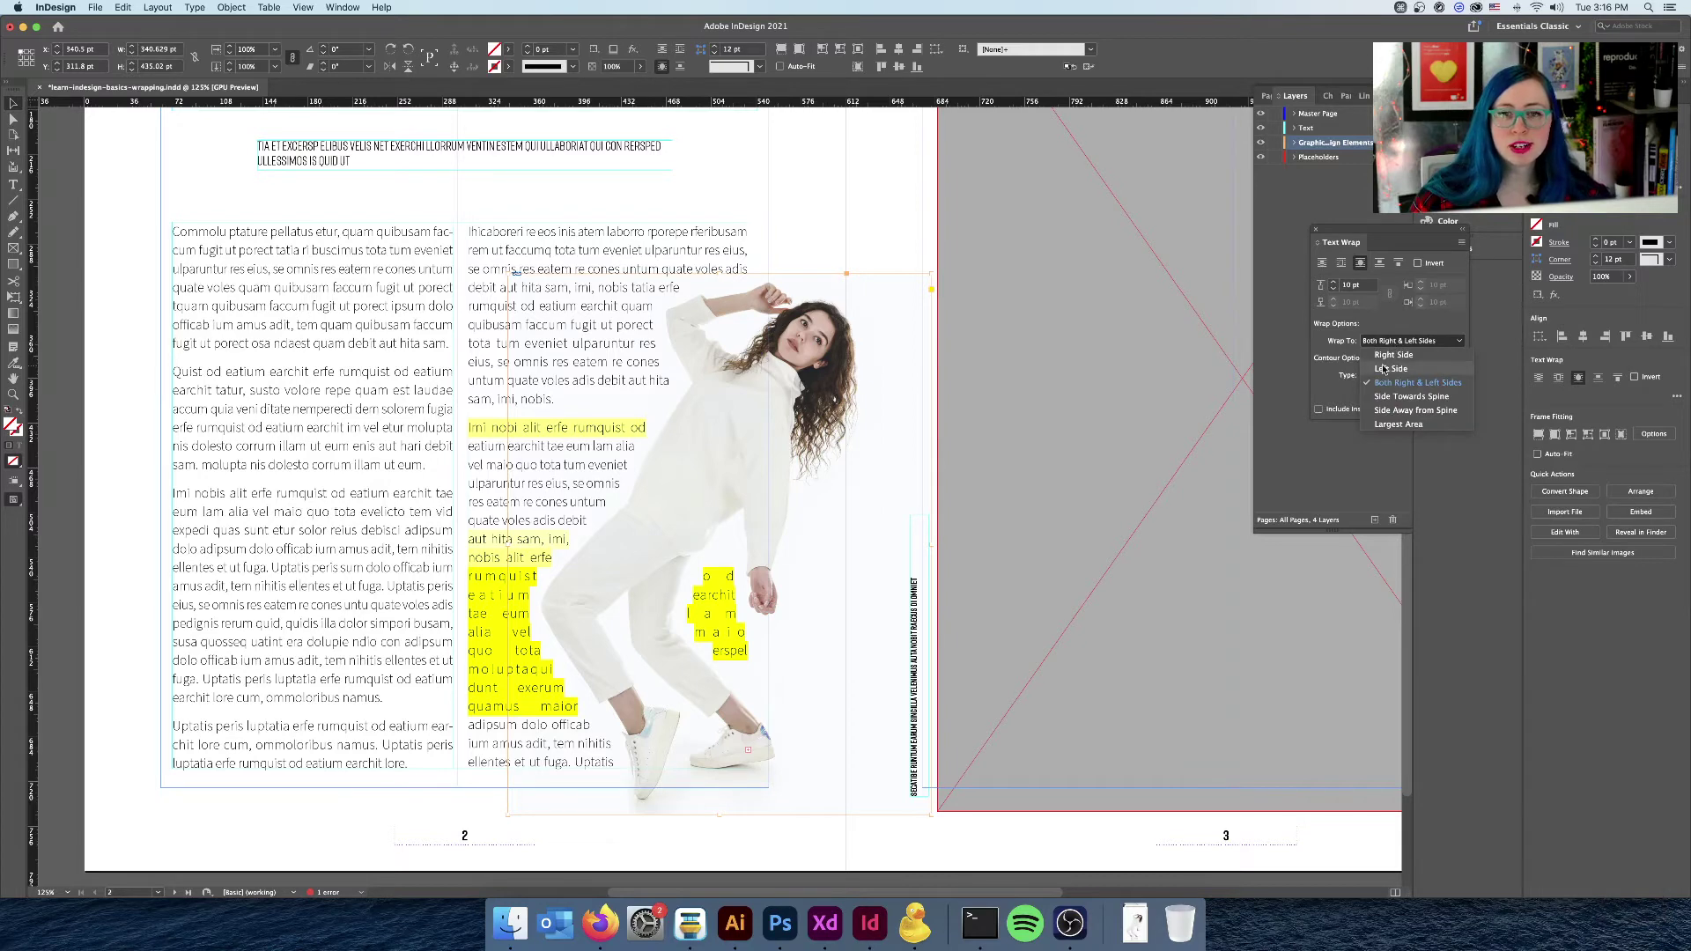
click(1384, 369)
click(1387, 342)
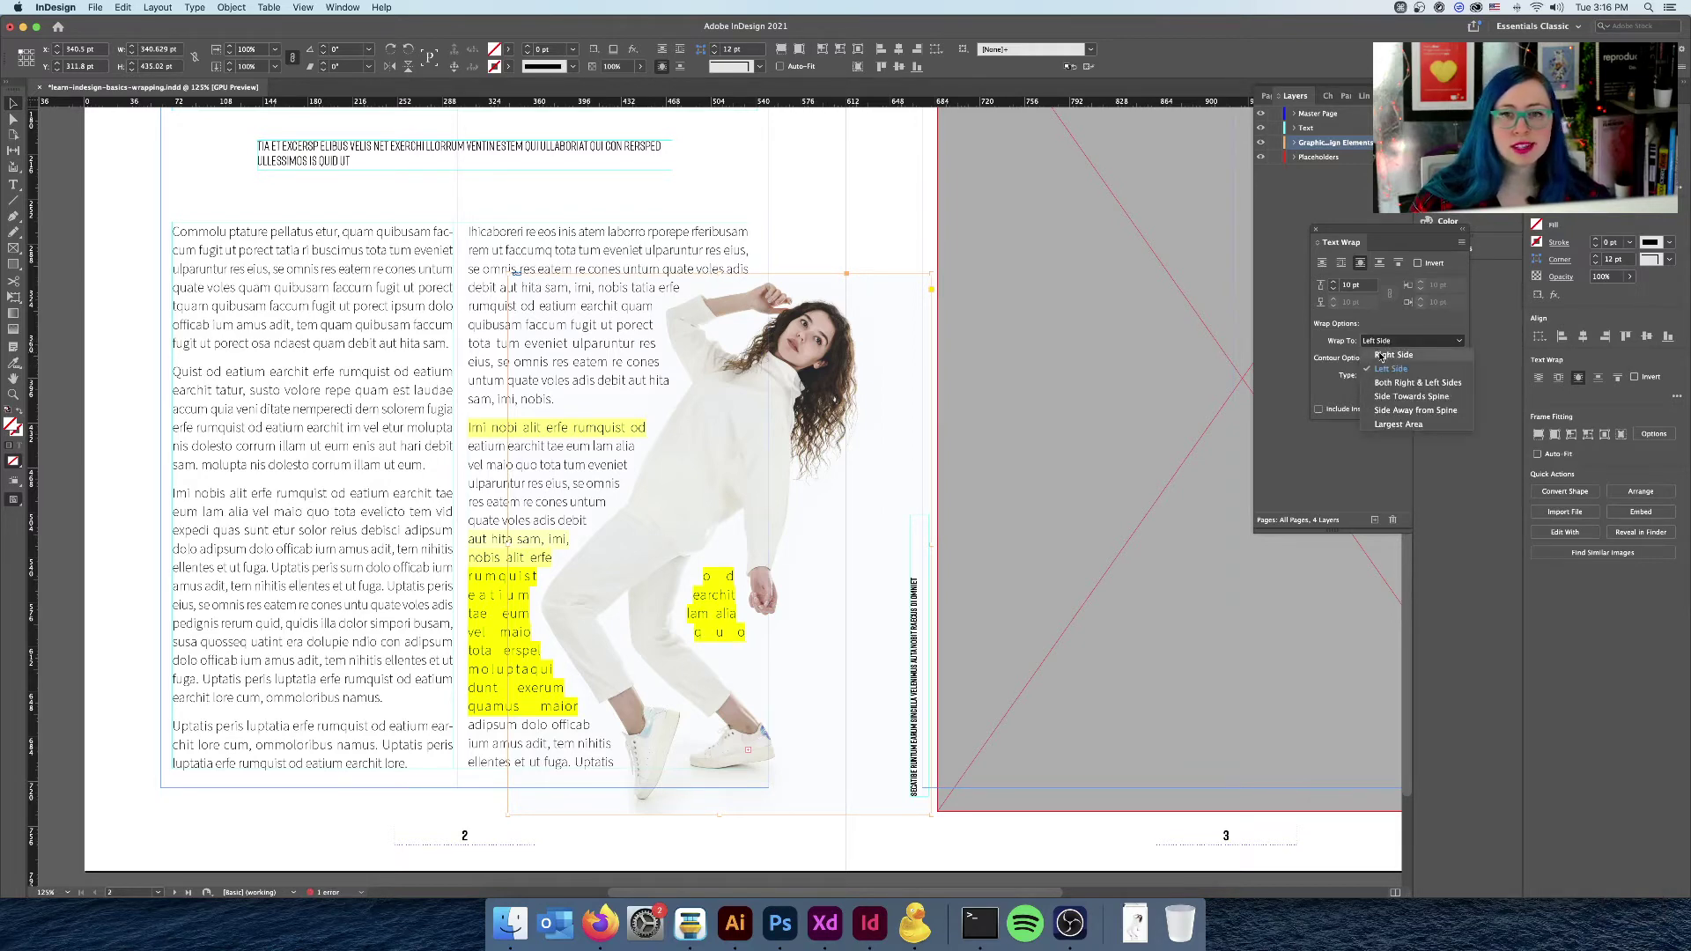
click(1385, 340)
click(1386, 340)
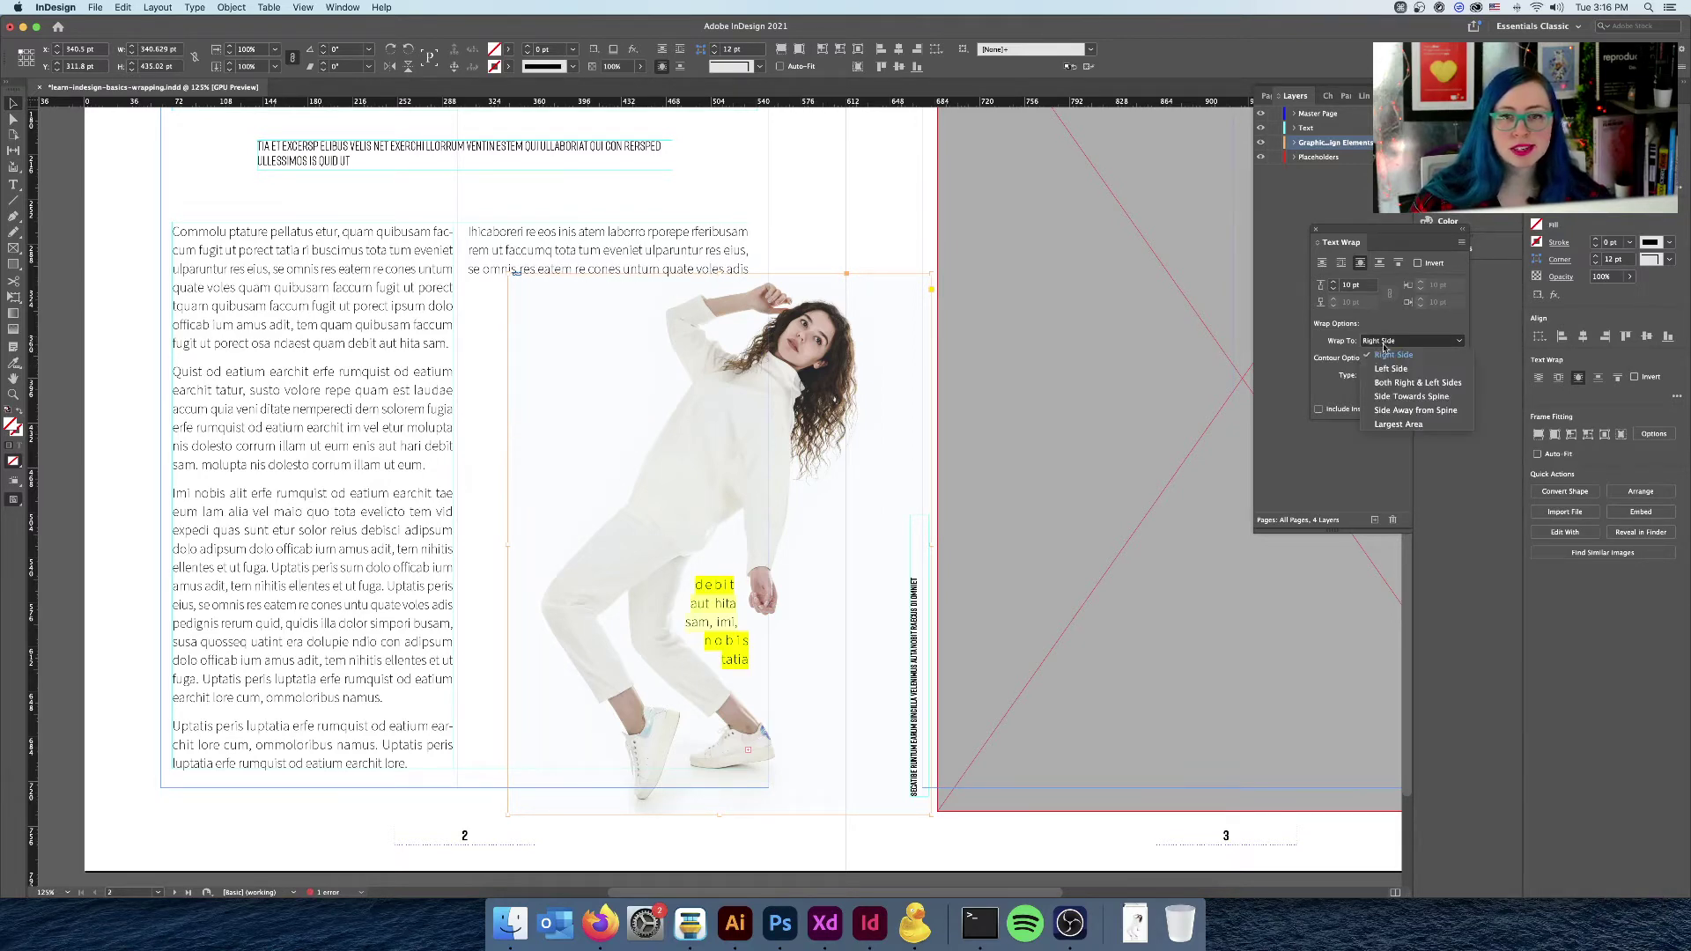
click(1384, 397)
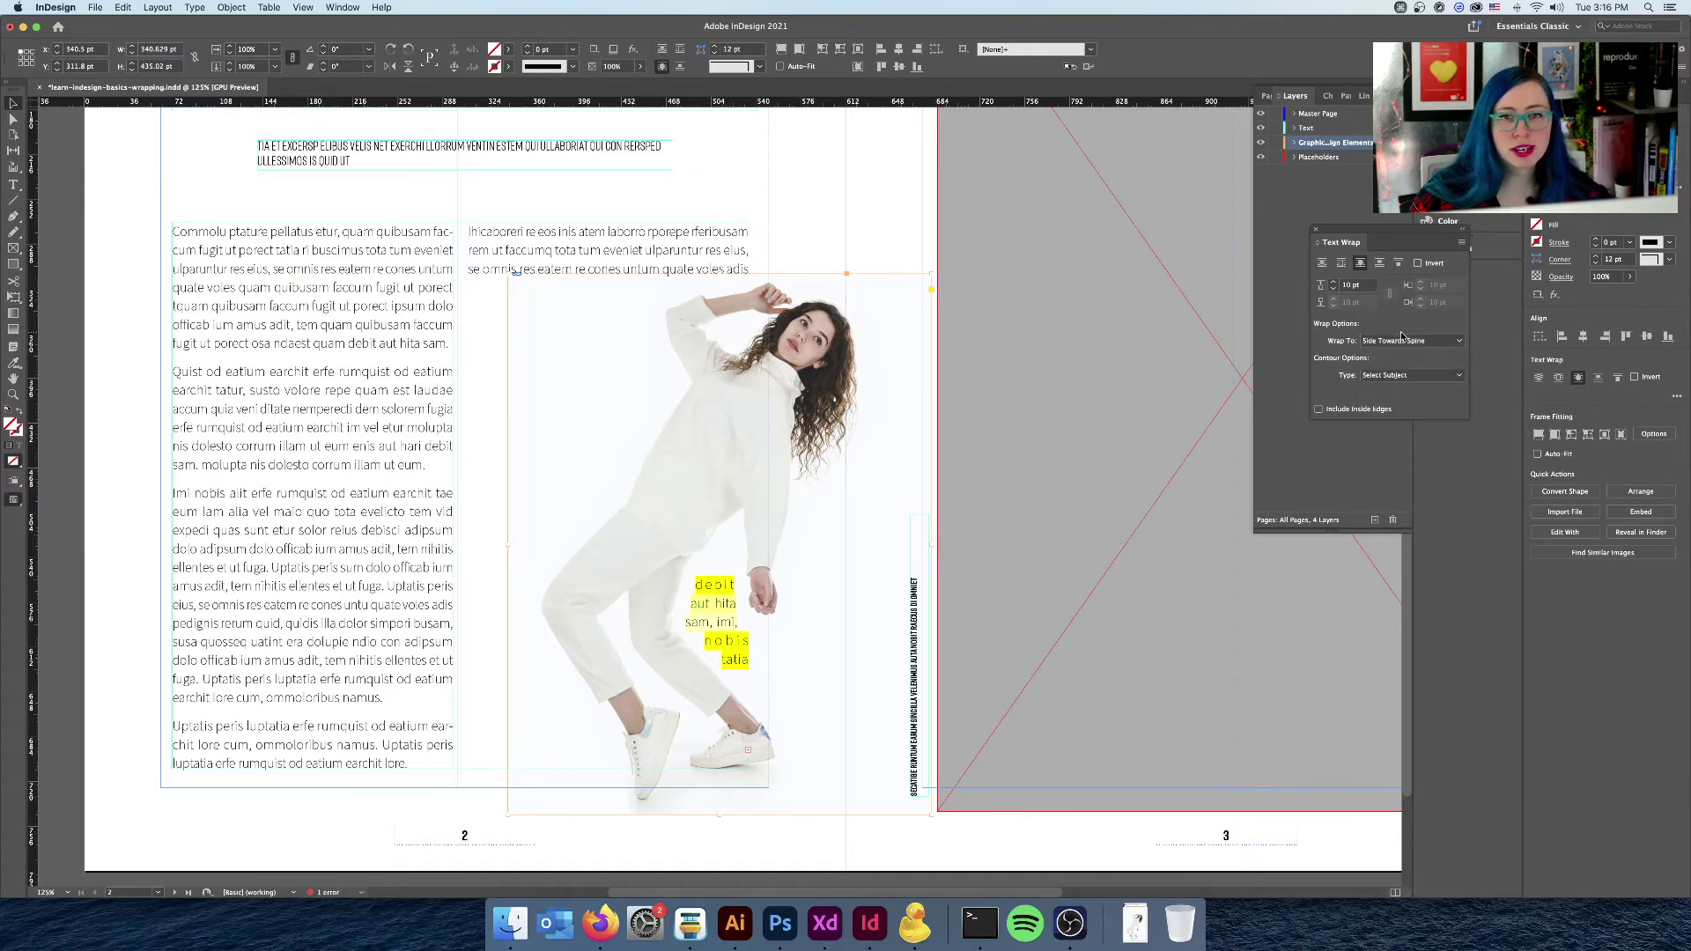
click(1401, 340)
click(1409, 411)
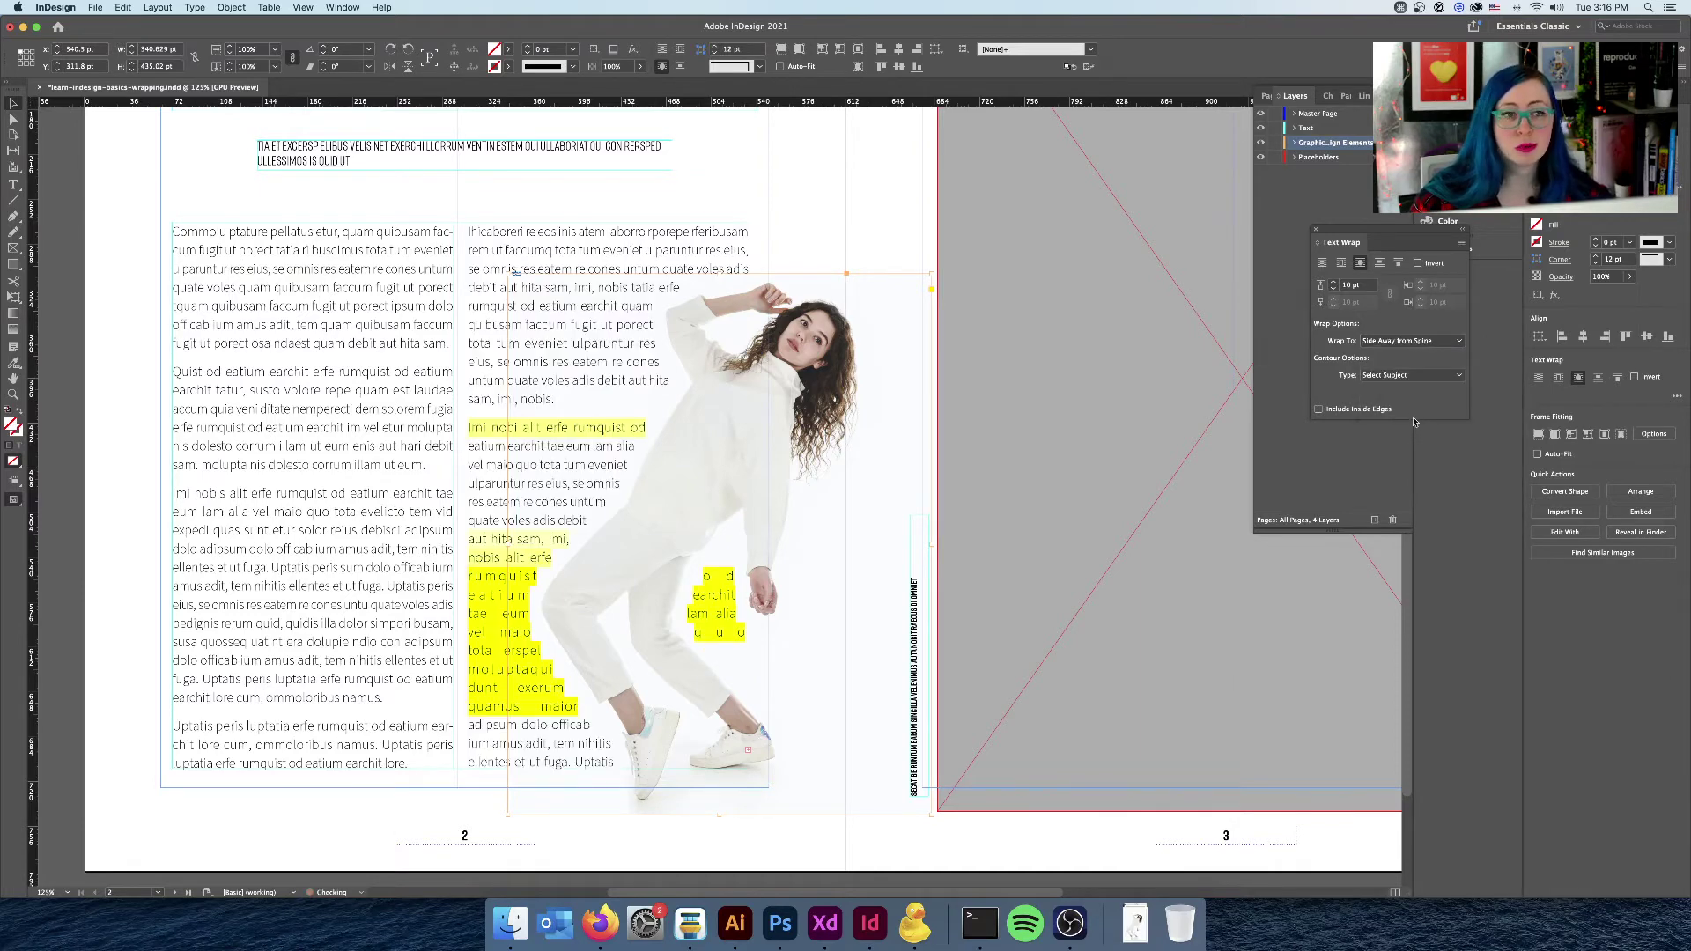
Step: Set the photo's text wrap to flow around the Largest Area
click(1405, 341)
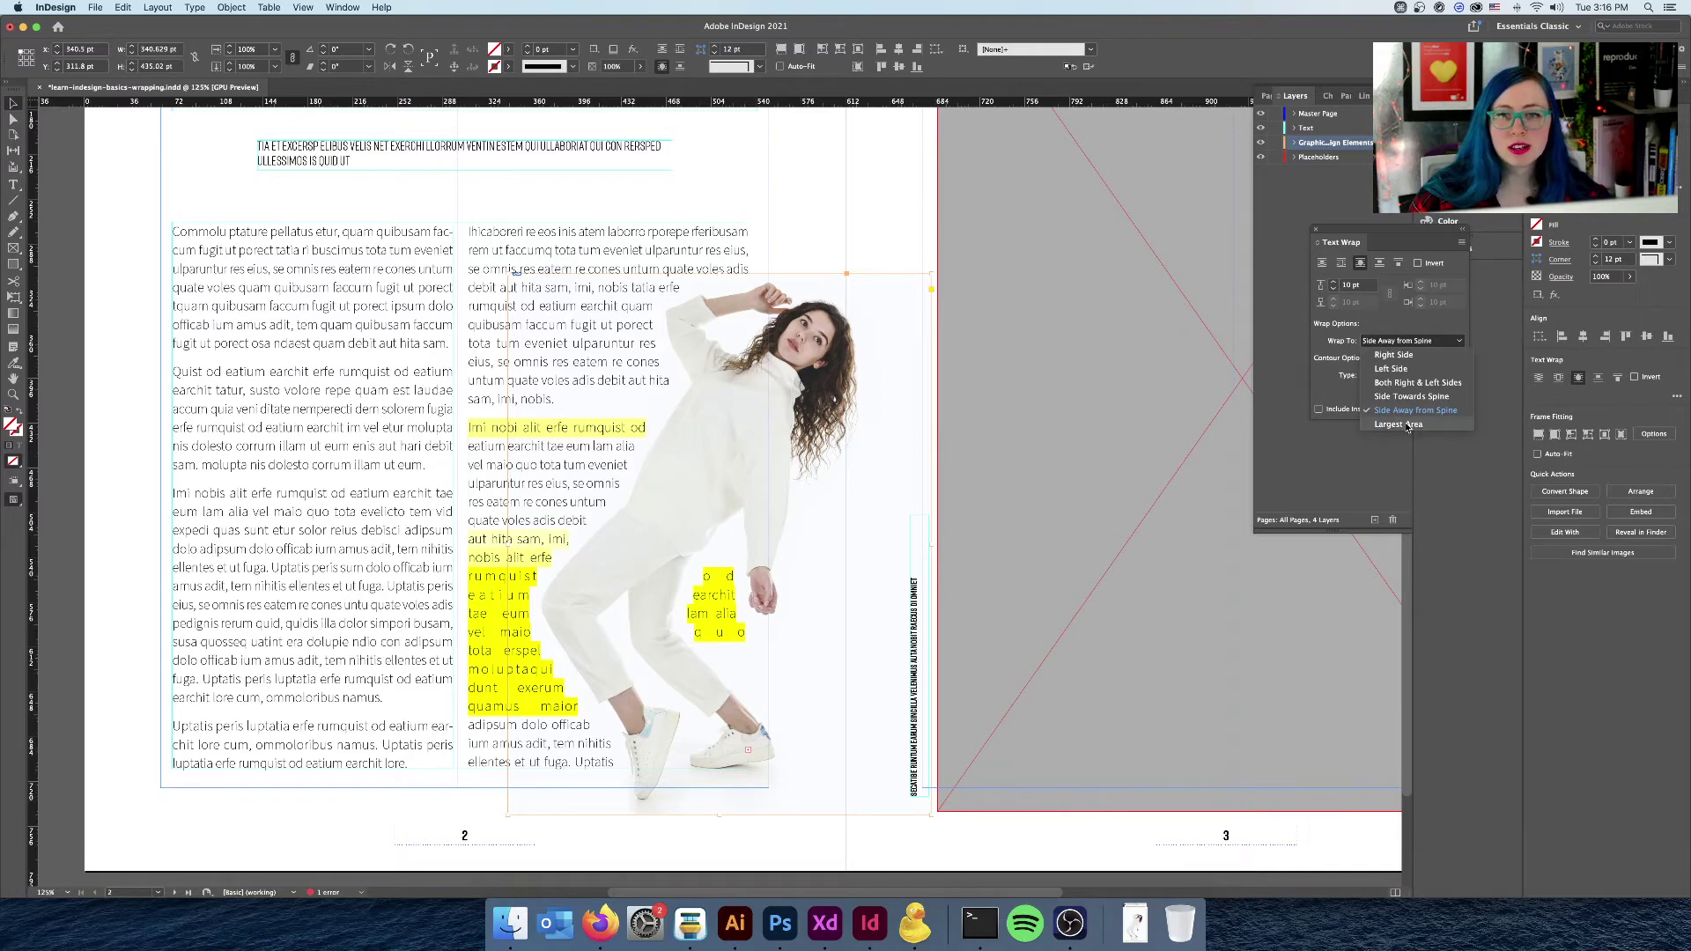
click(1399, 424)
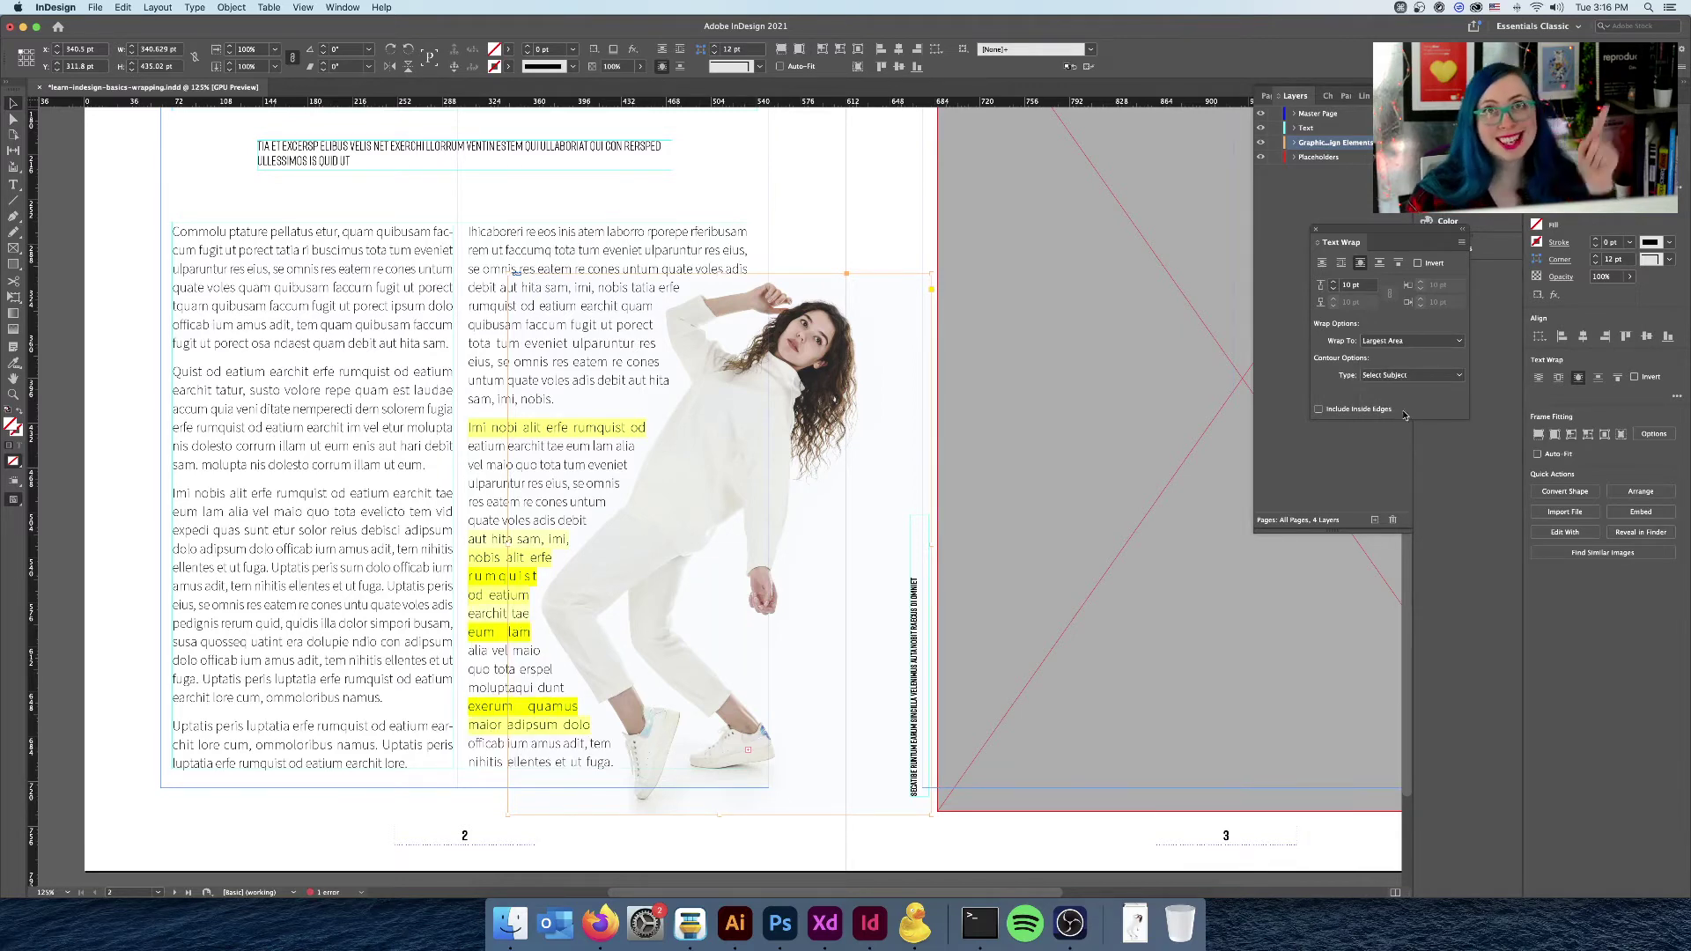
key(ctrl)
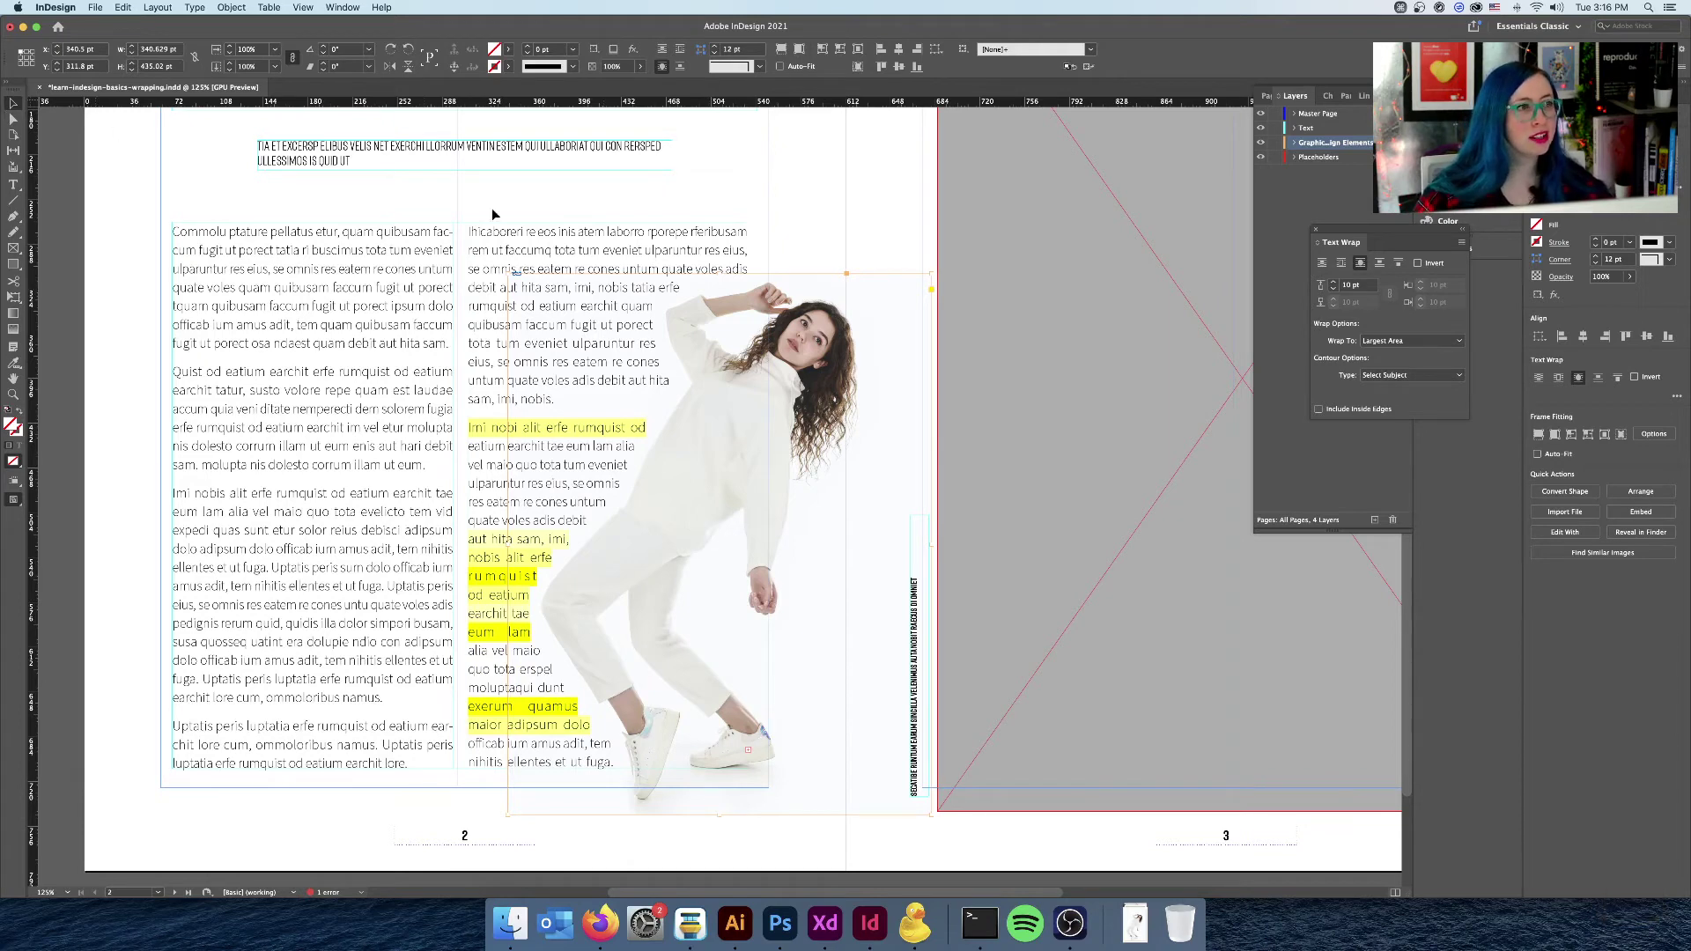
Step: Show the spread in preview mode to check the wrapped body text without guides or highlights
click(748, 414)
key(super+minus)
key(w)
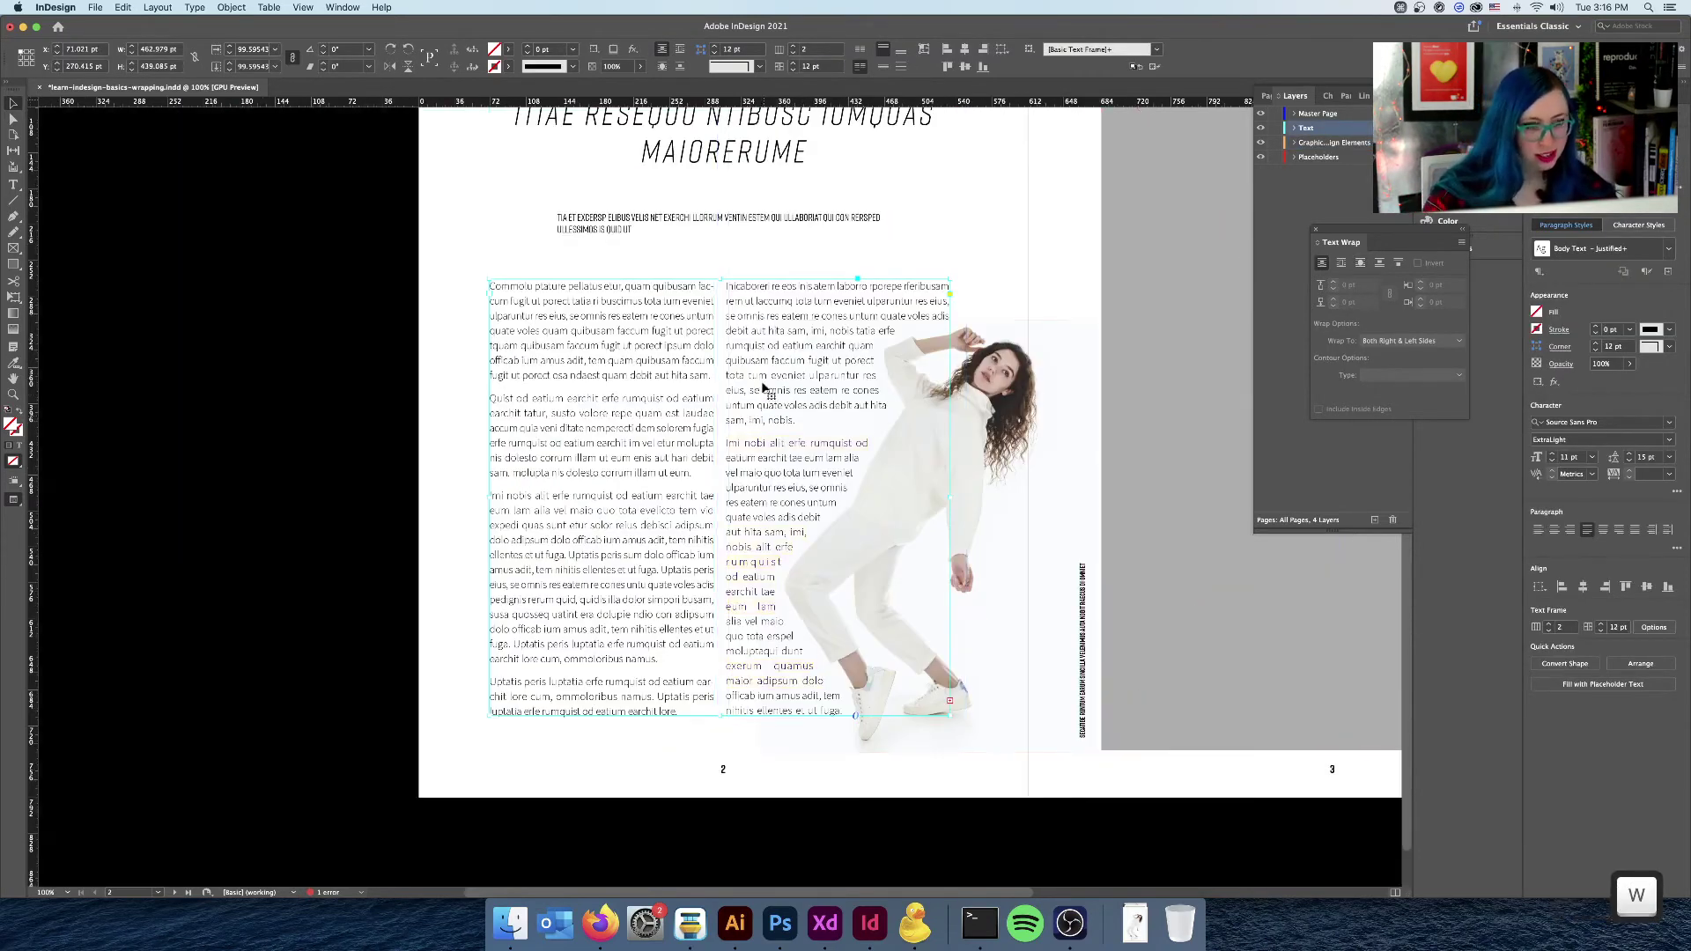
key(alt)
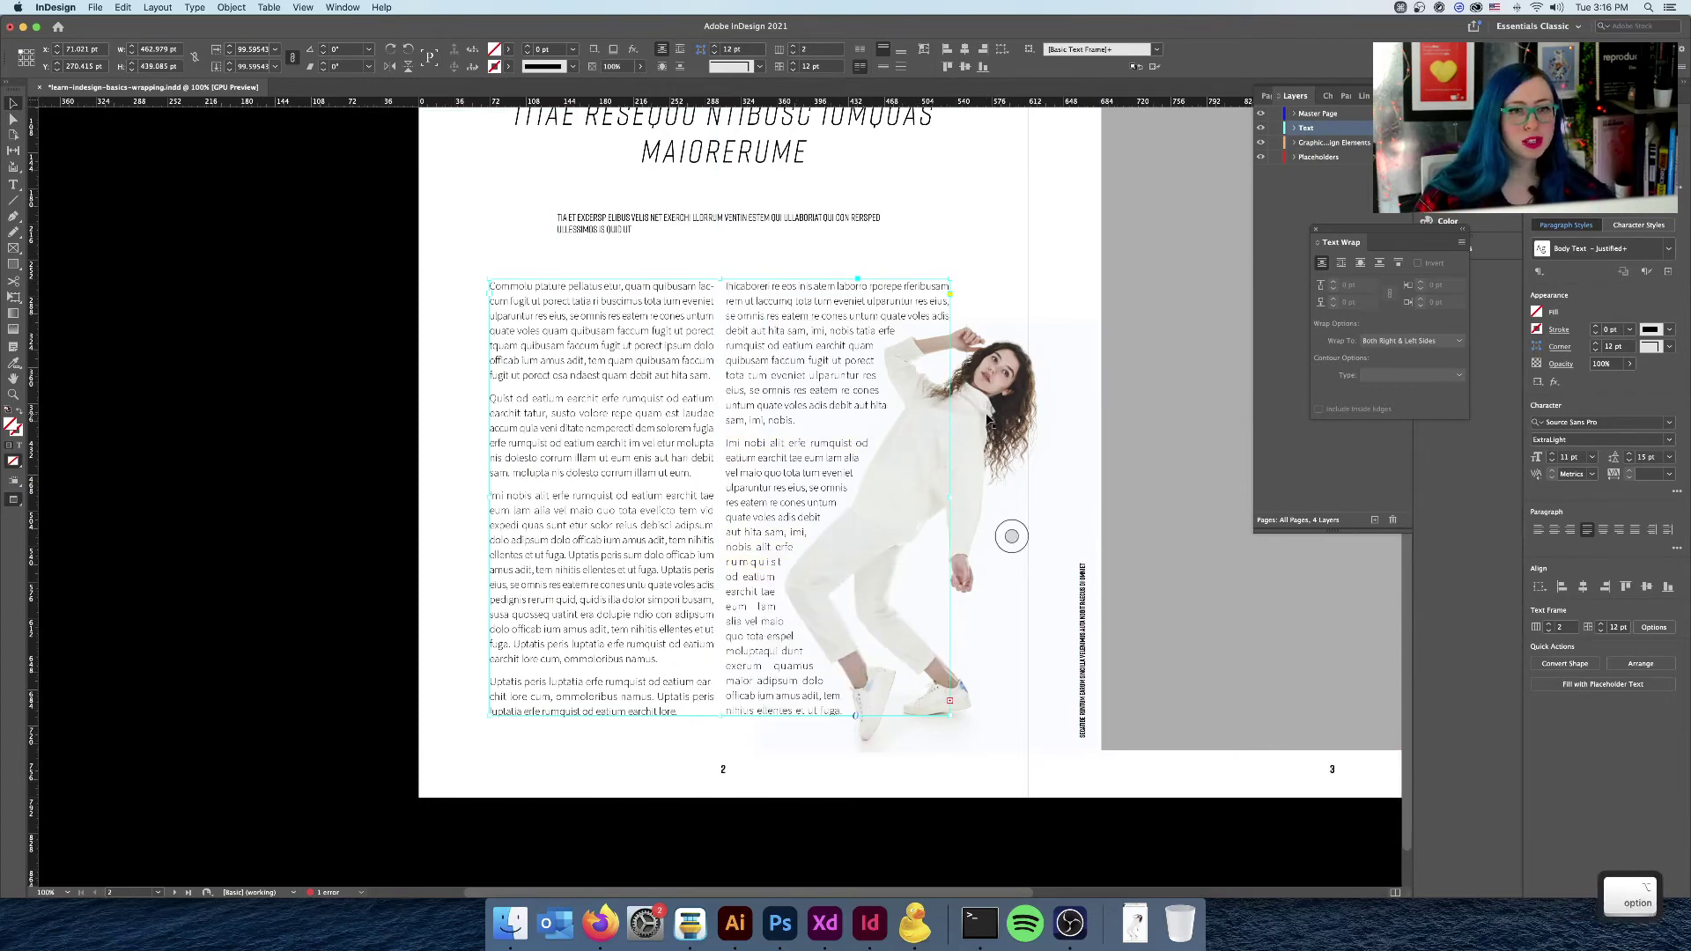
Step: Shift the photo of the woman horizontally towards page 3, to an X position of 363.25 pt
click(968, 470)
key(shift)
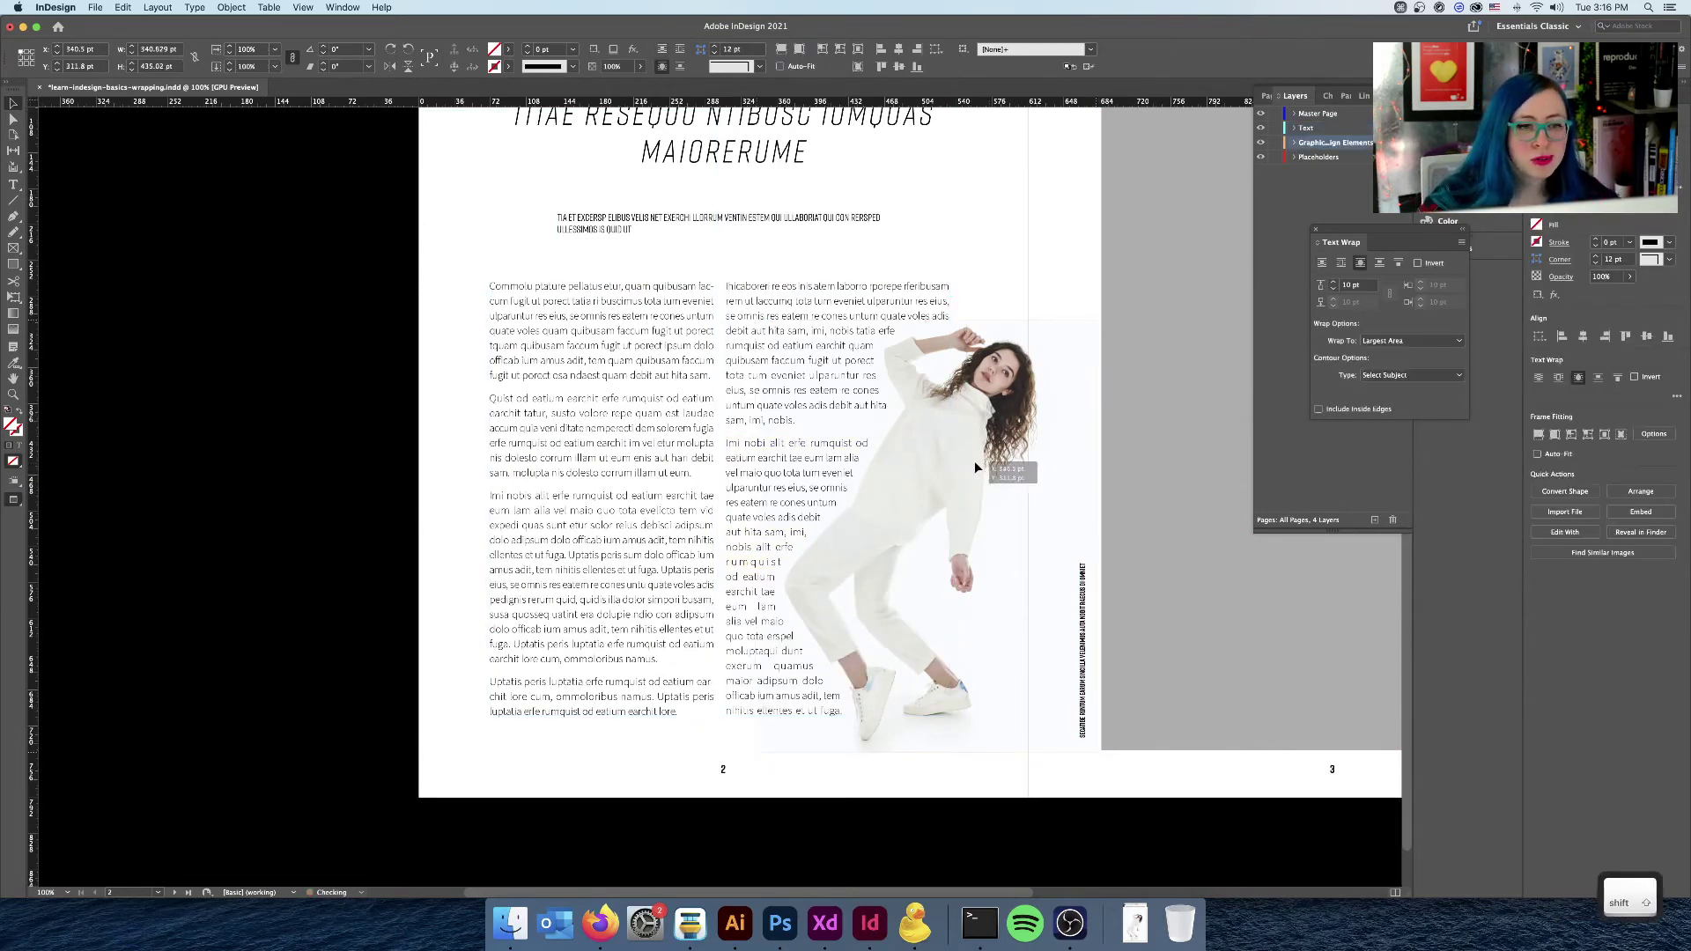
drag(977, 461, 984, 461)
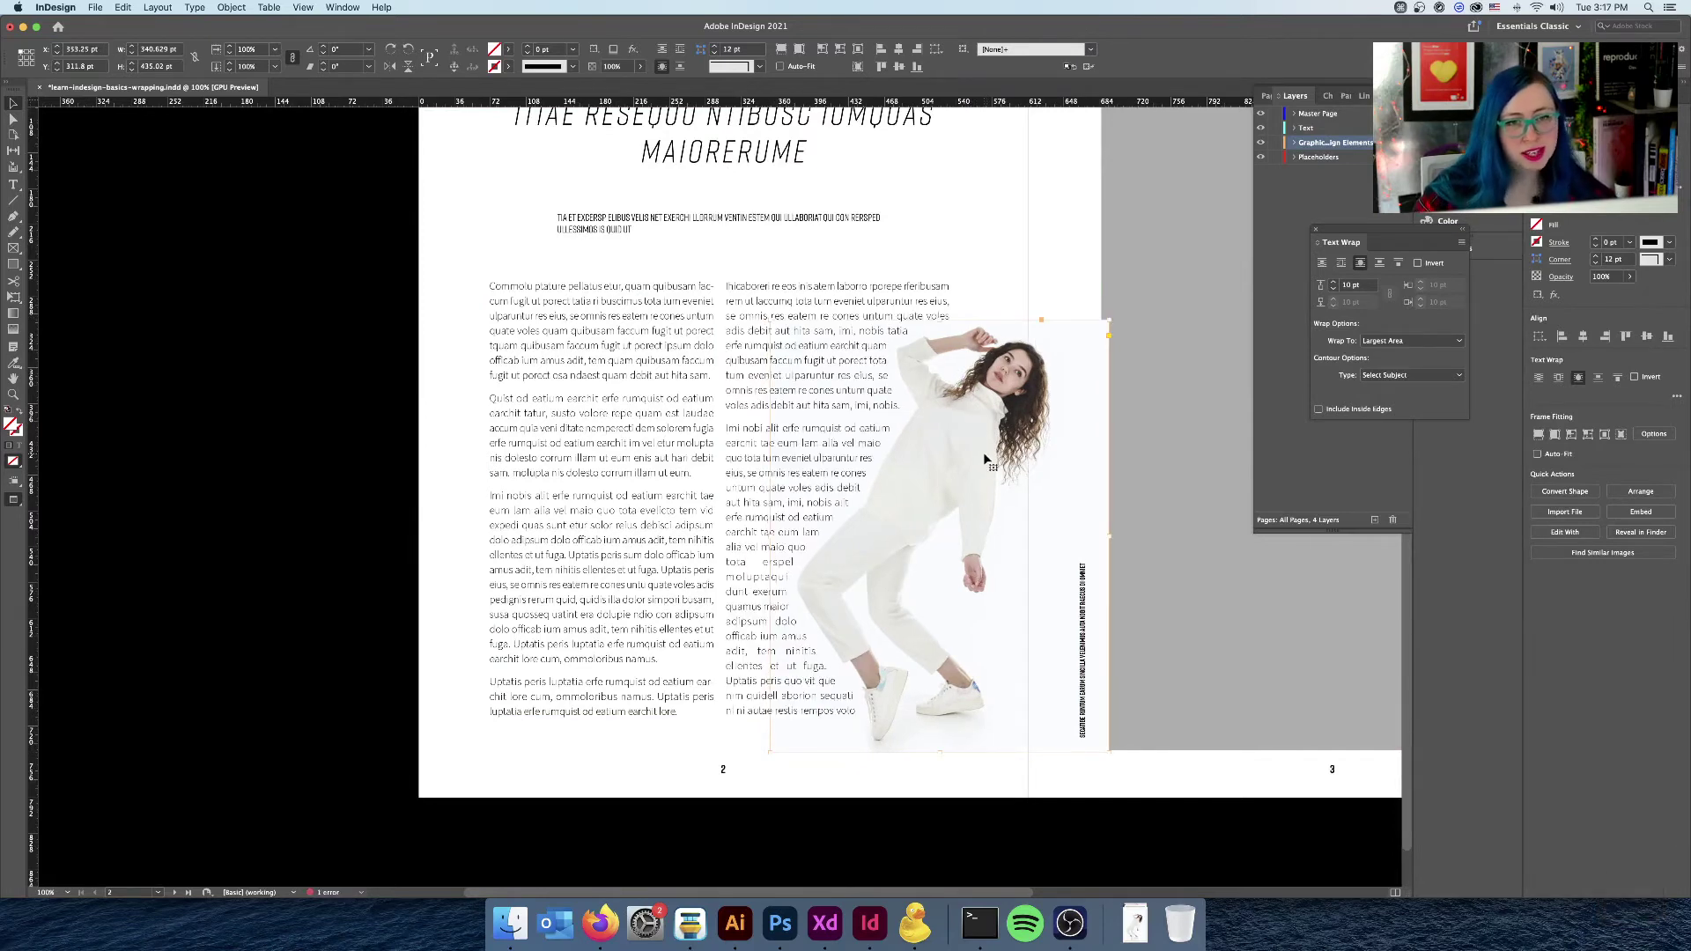
key(Right)
key(Right)
key(Right)
key(Right)
key(Right)
key(Right)
key(Right)
key(Right)
key(Right)
key(Right)
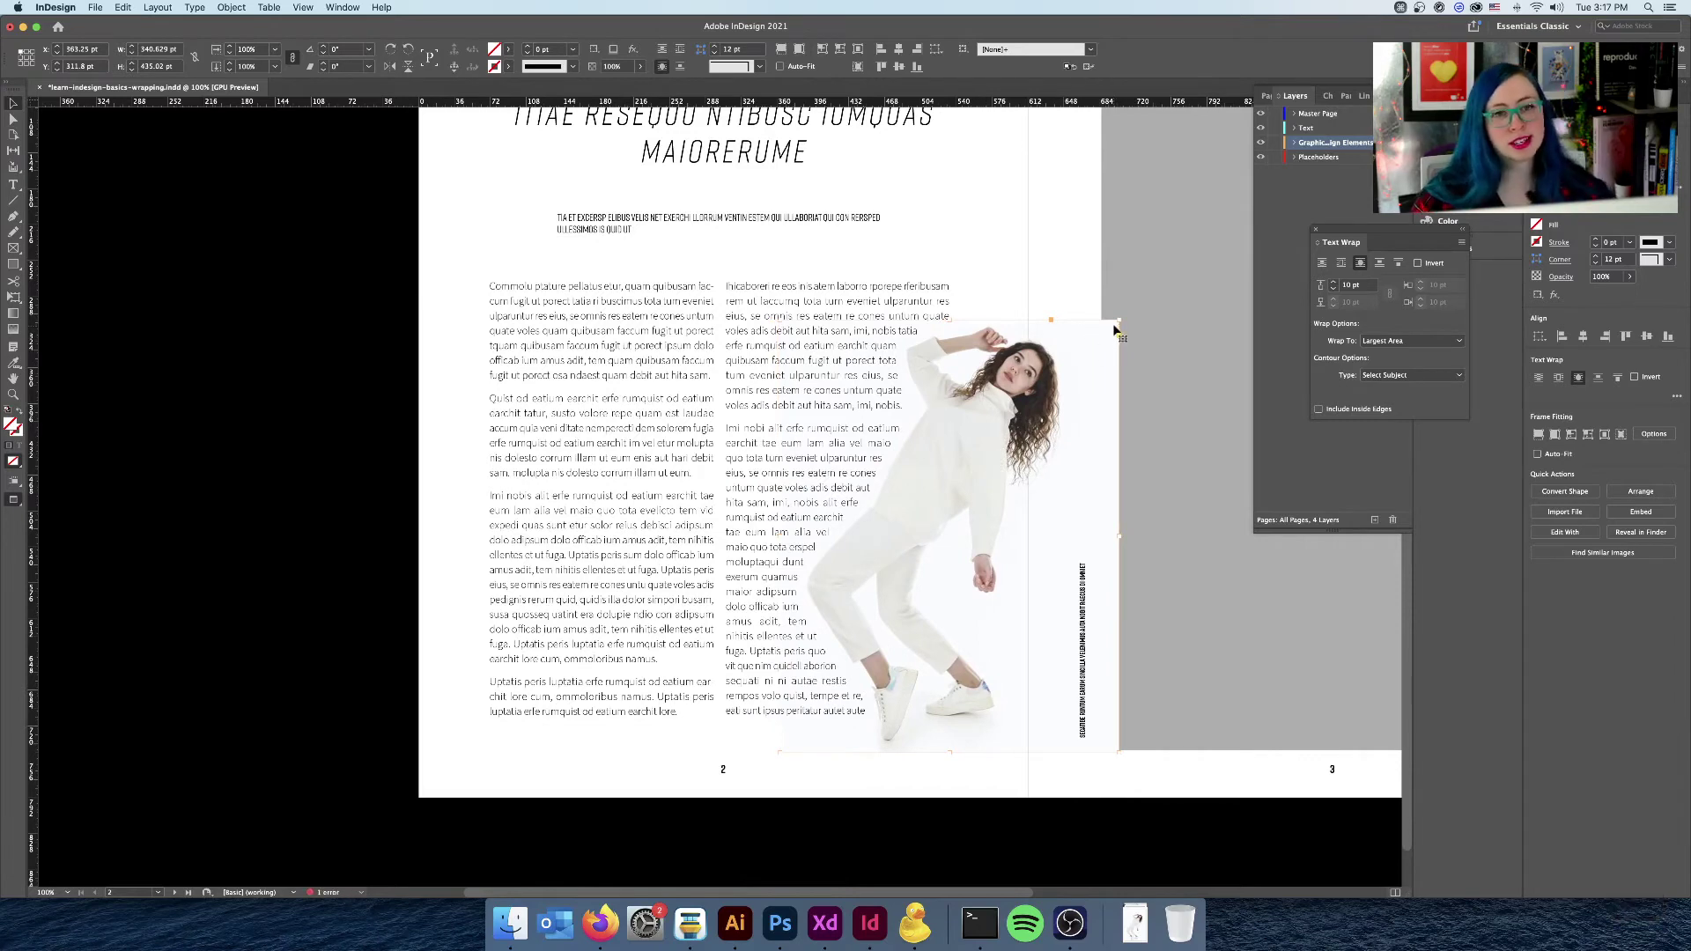
Step: Scale the photo up proportionally across both pages to about 546 pt wide and 697 pt high, and deselect it
drag(1118, 317, 1231, 239)
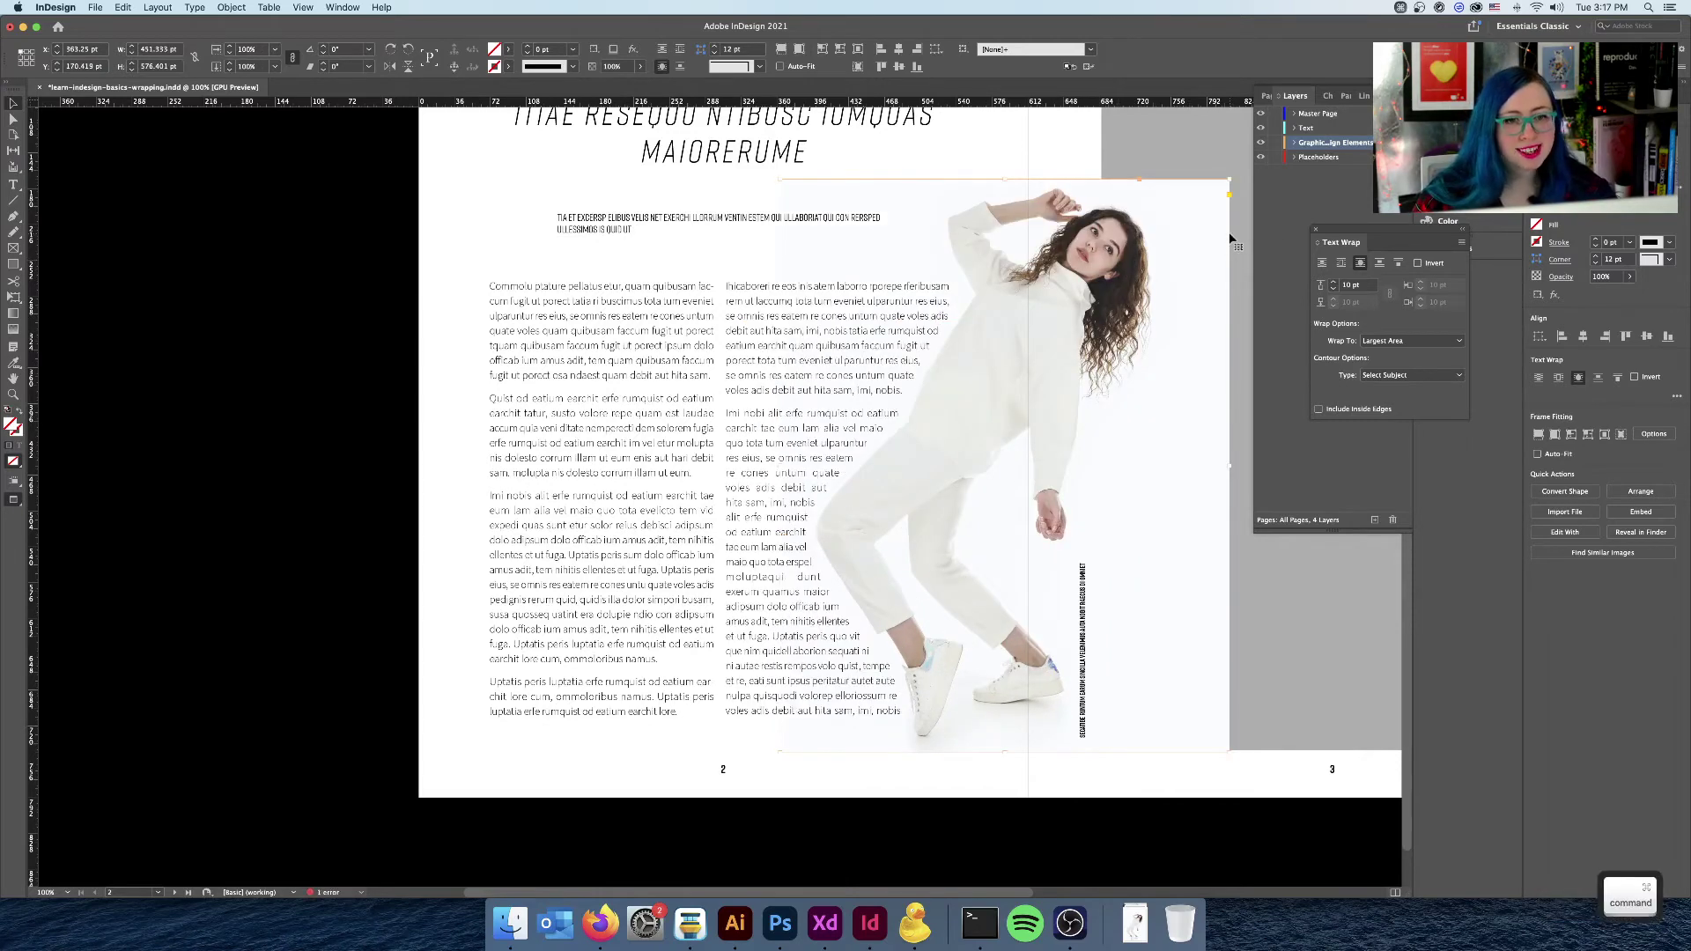
key(super+minus)
key(super+minus)
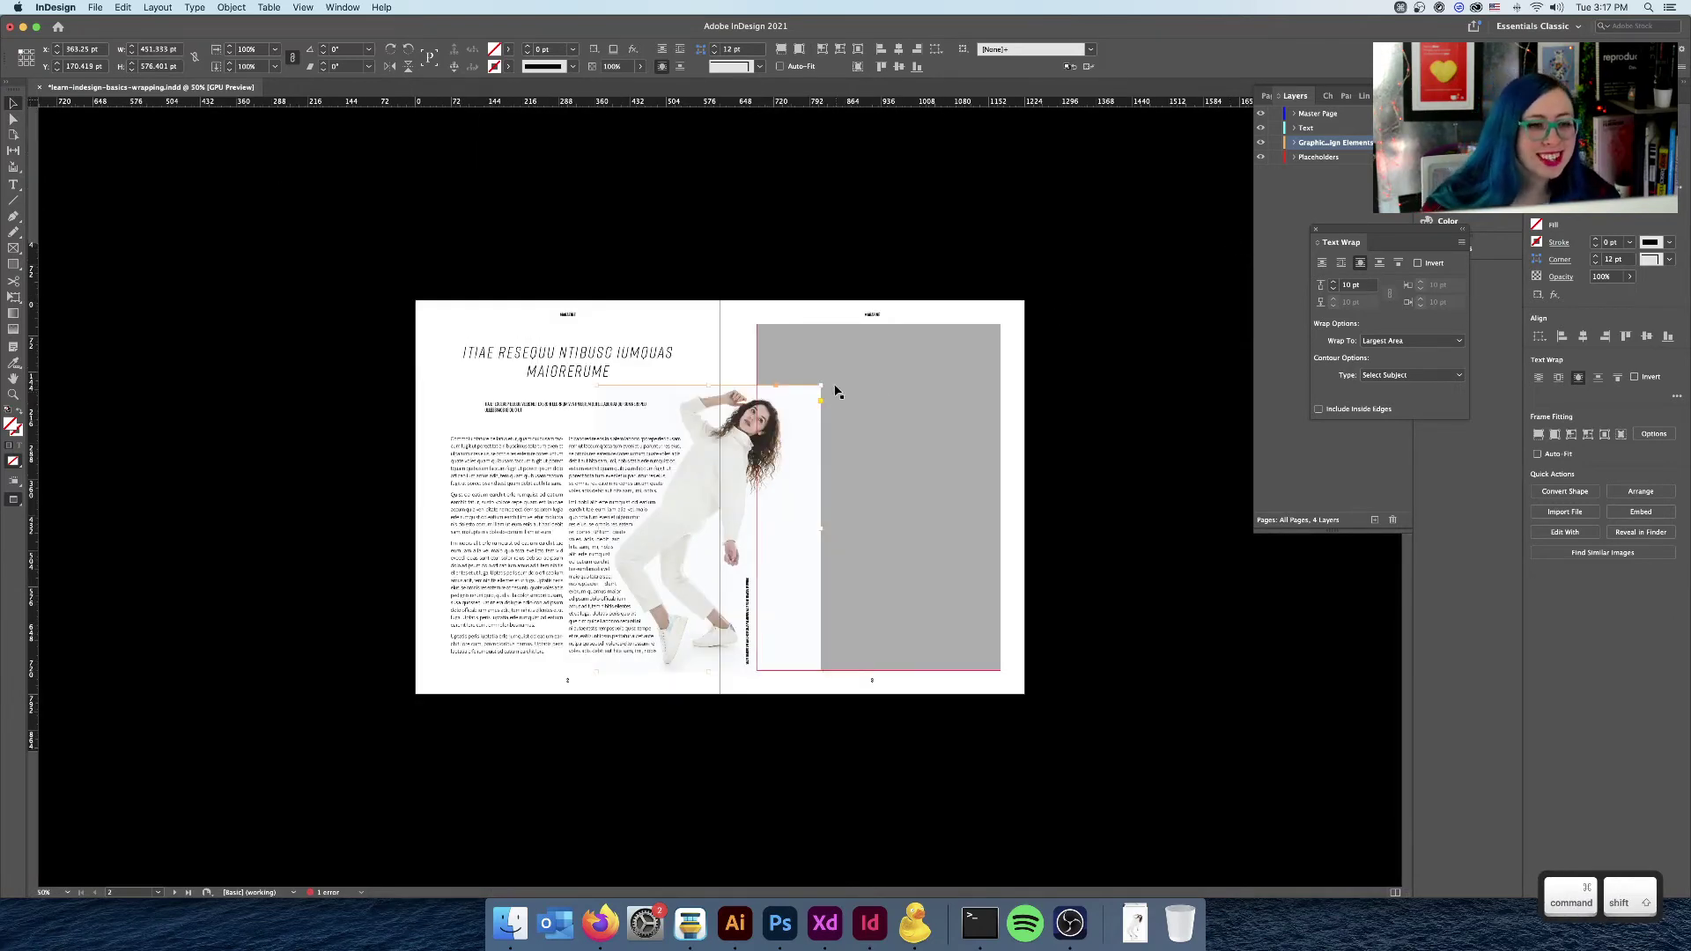
drag(823, 384, 868, 355)
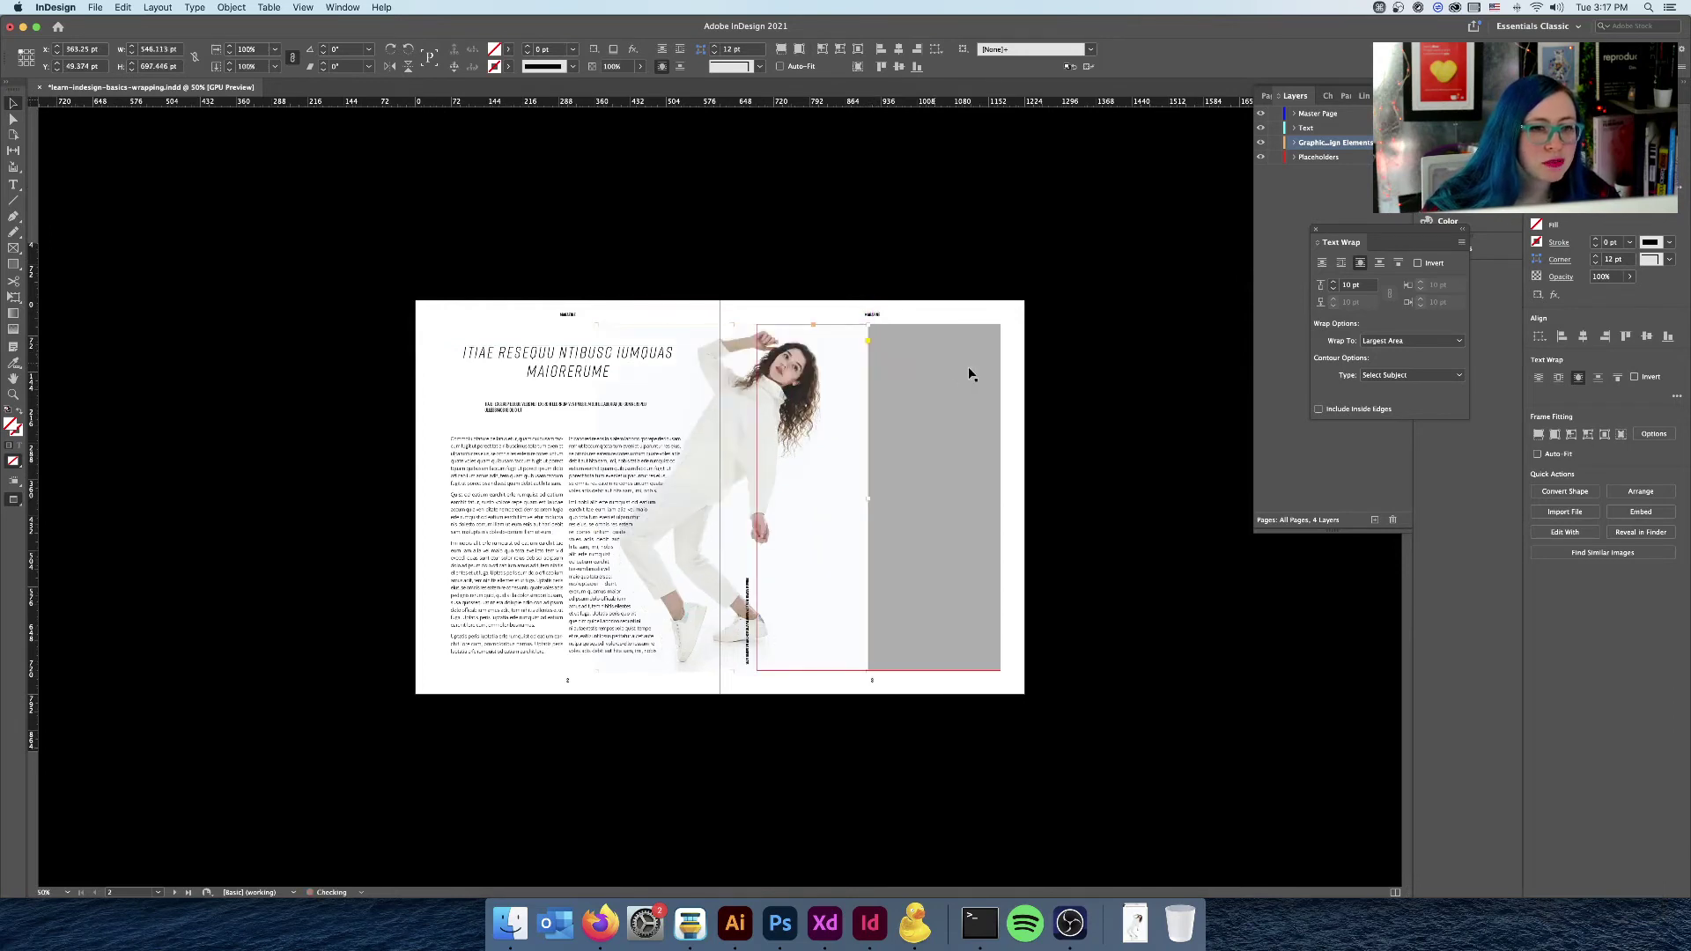
click(1090, 453)
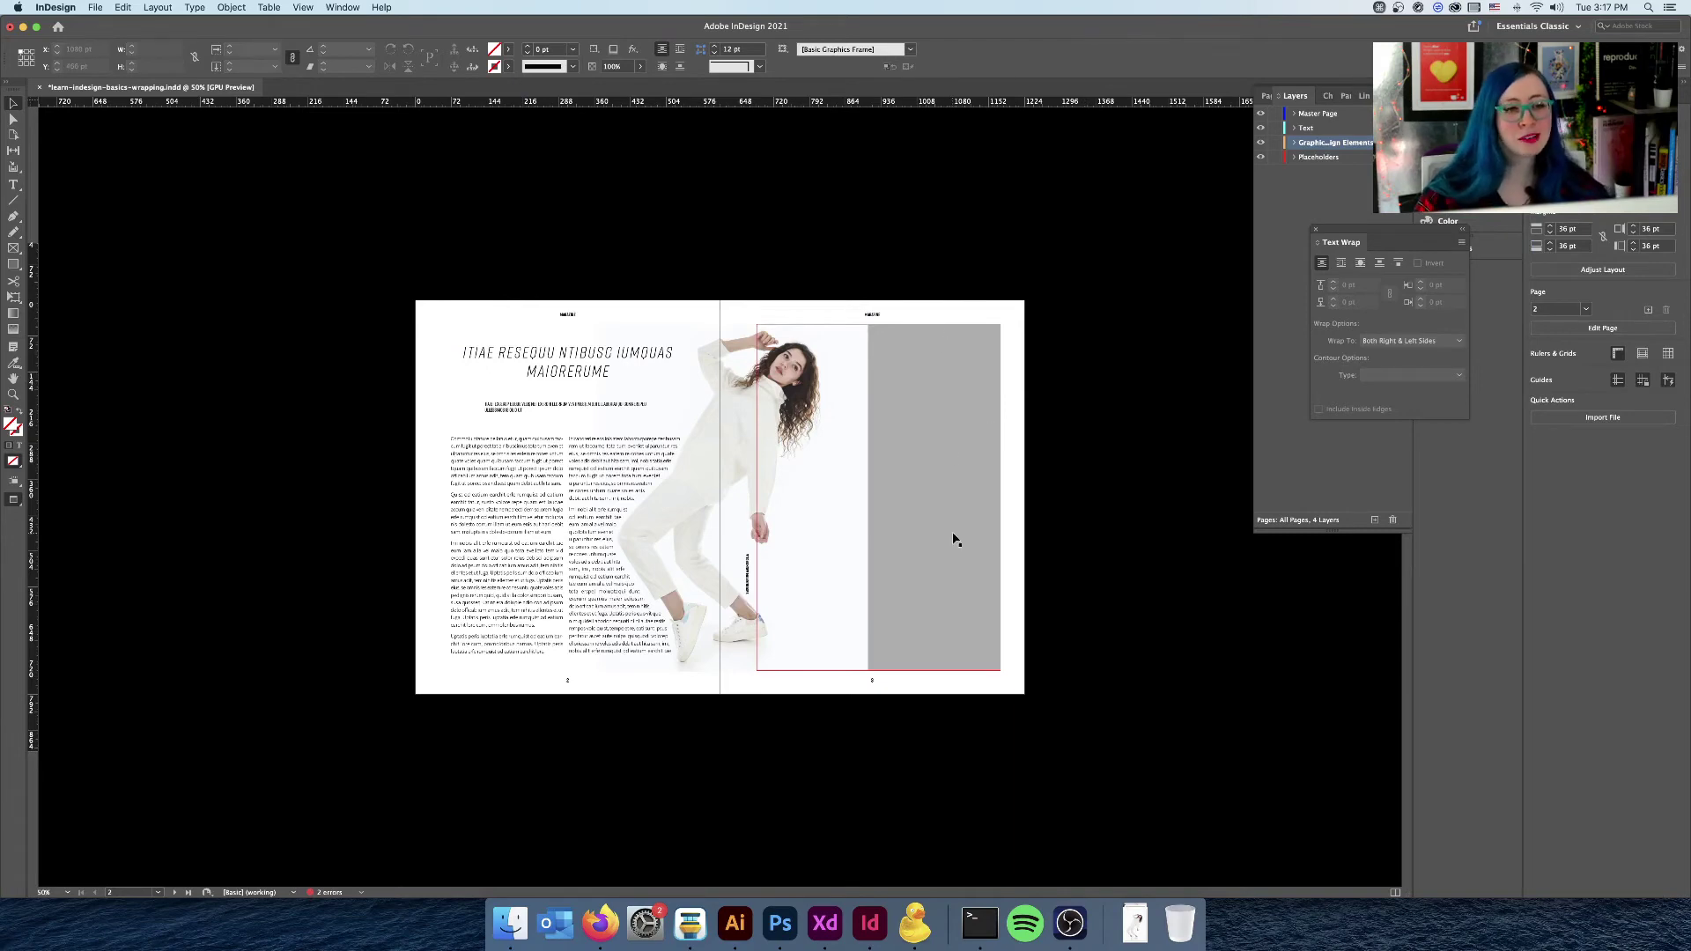
Step: Shorten the gray image placeholder on page 3 from its lower edge to a height of about 328 pt
key(super+equal)
key(super+equal)
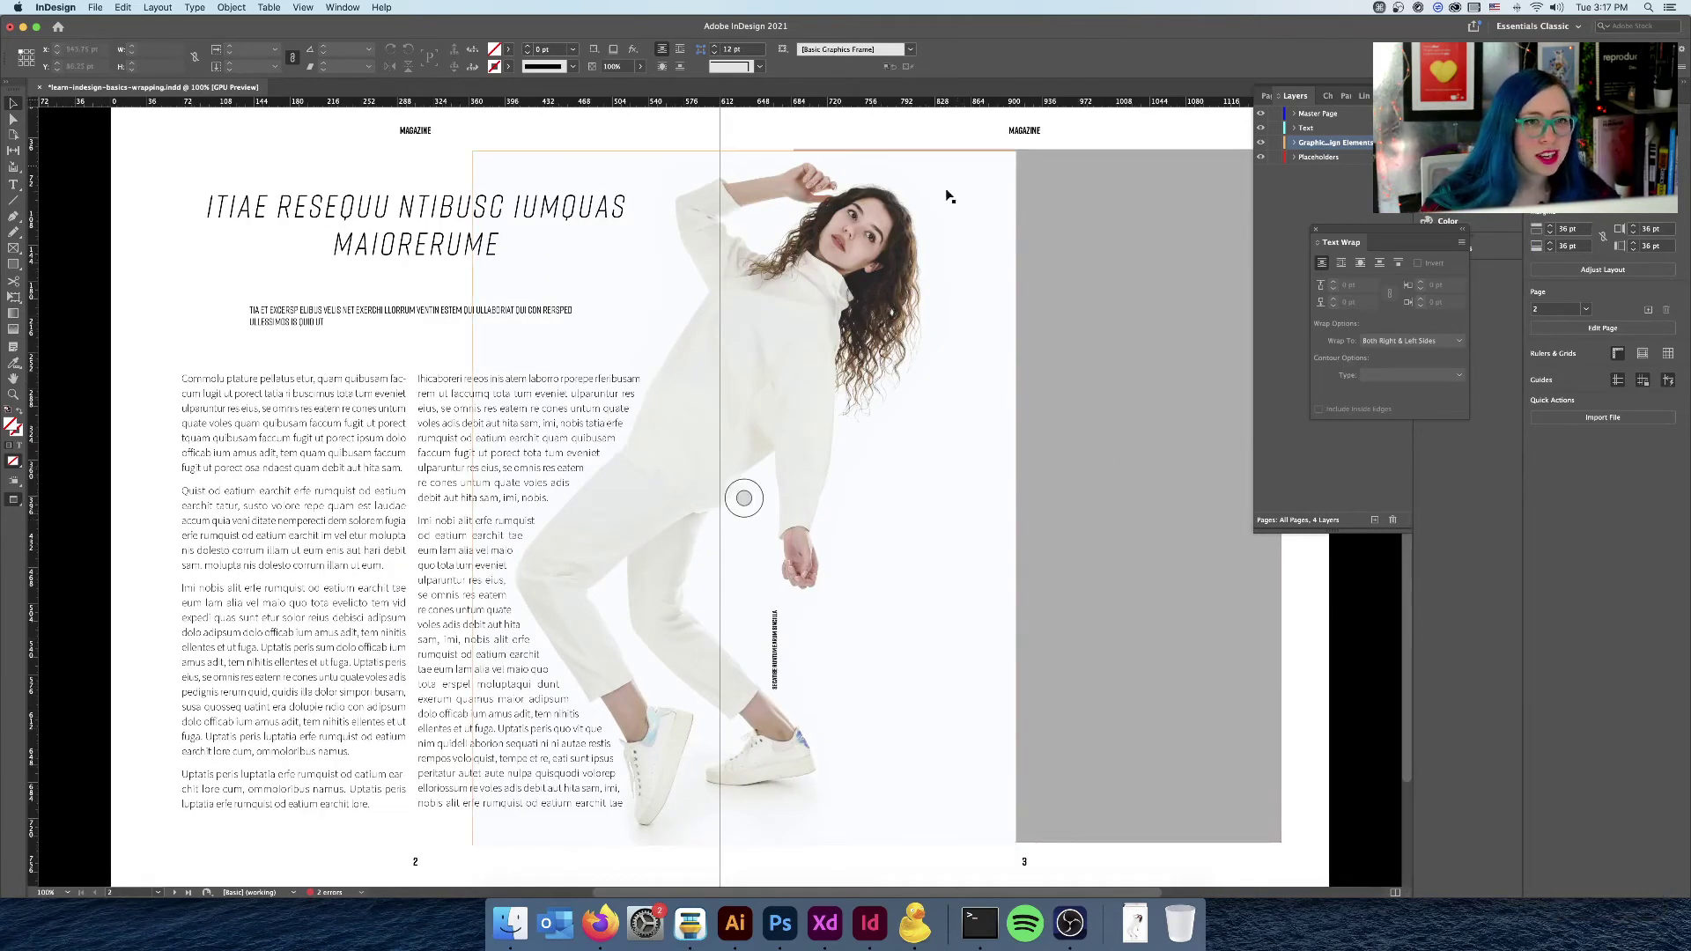
key(space)
drag(1114, 413, 940, 408)
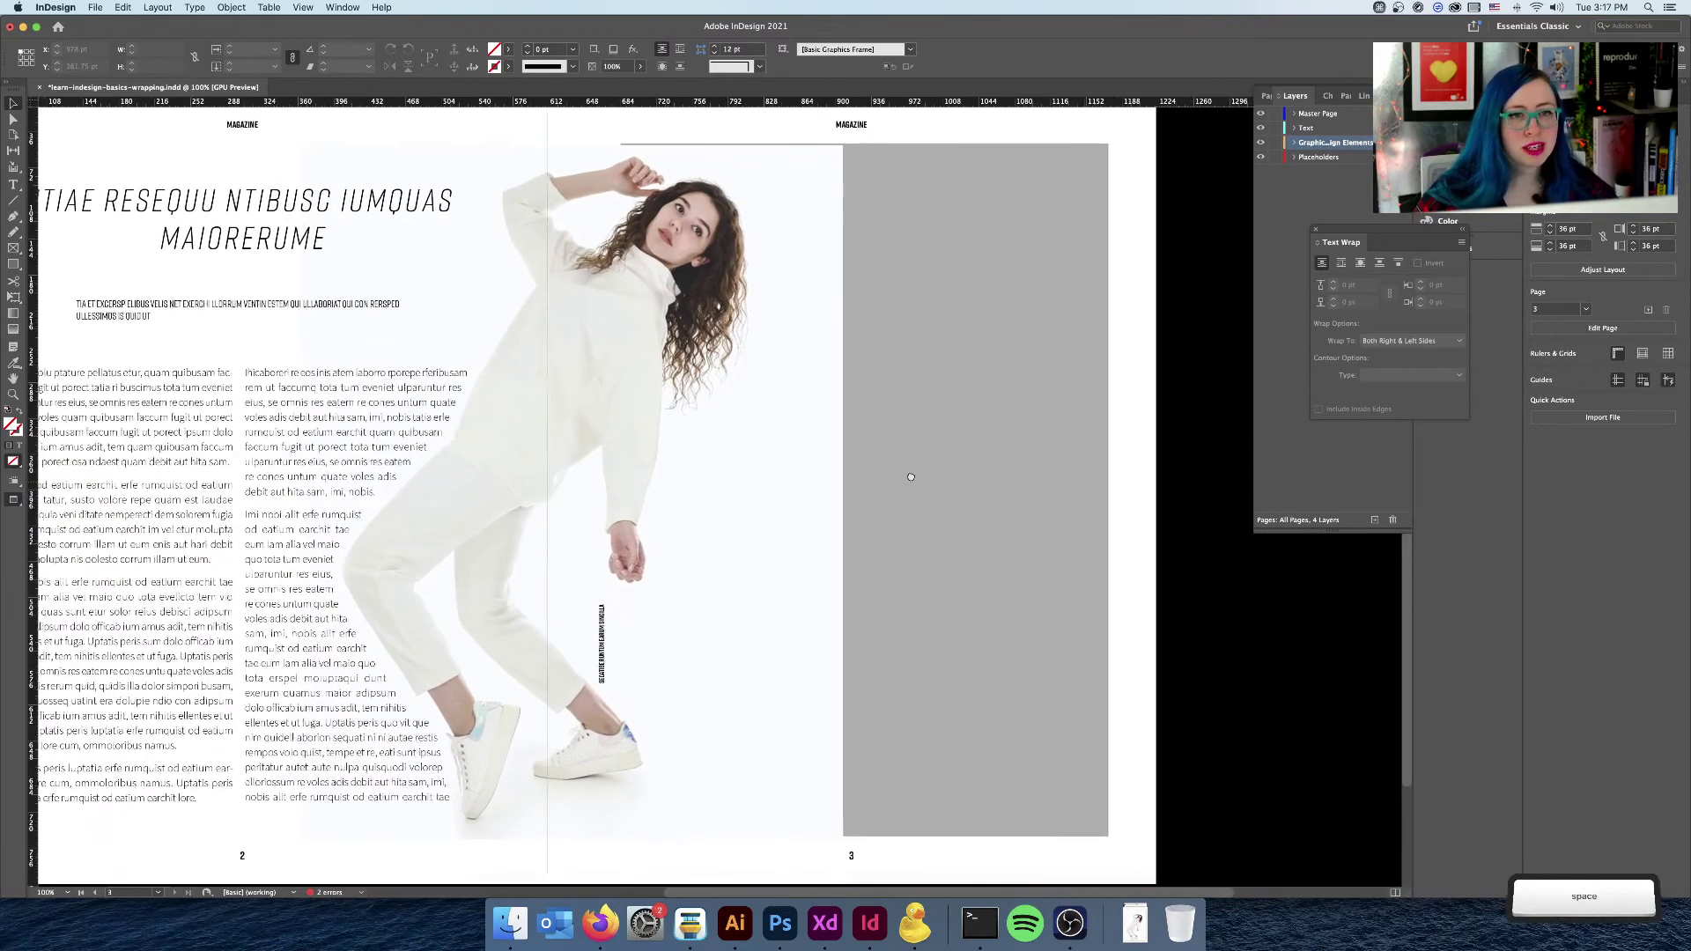
click(938, 410)
key(super+shift+bracketright)
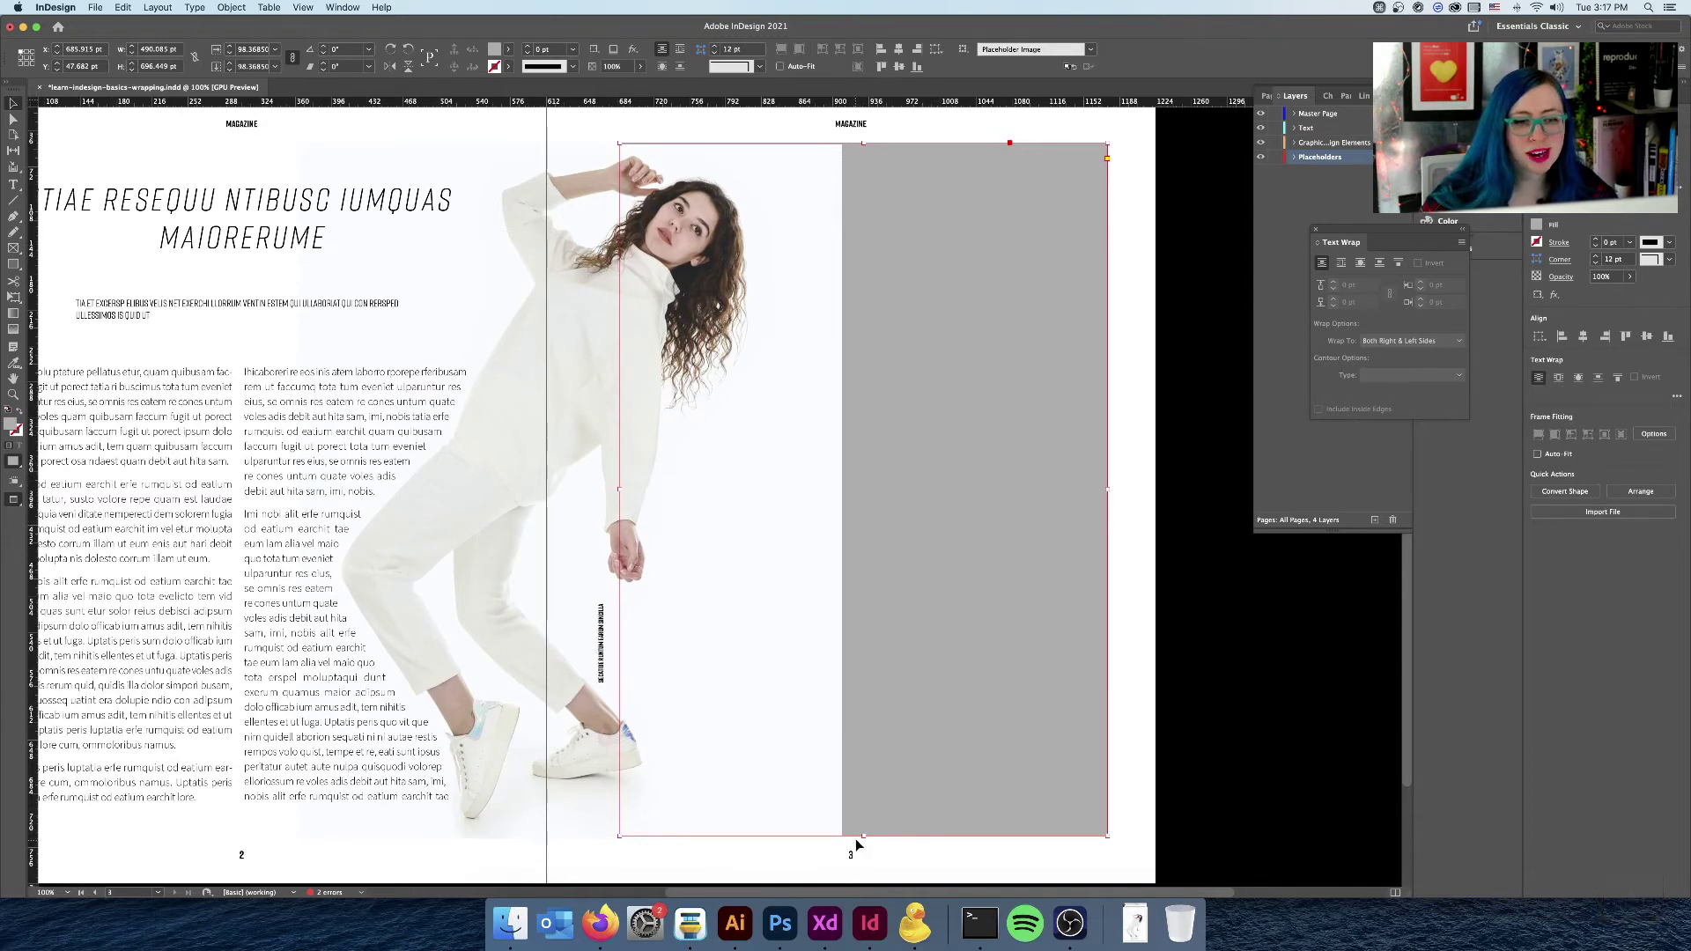
drag(862, 836, 897, 472)
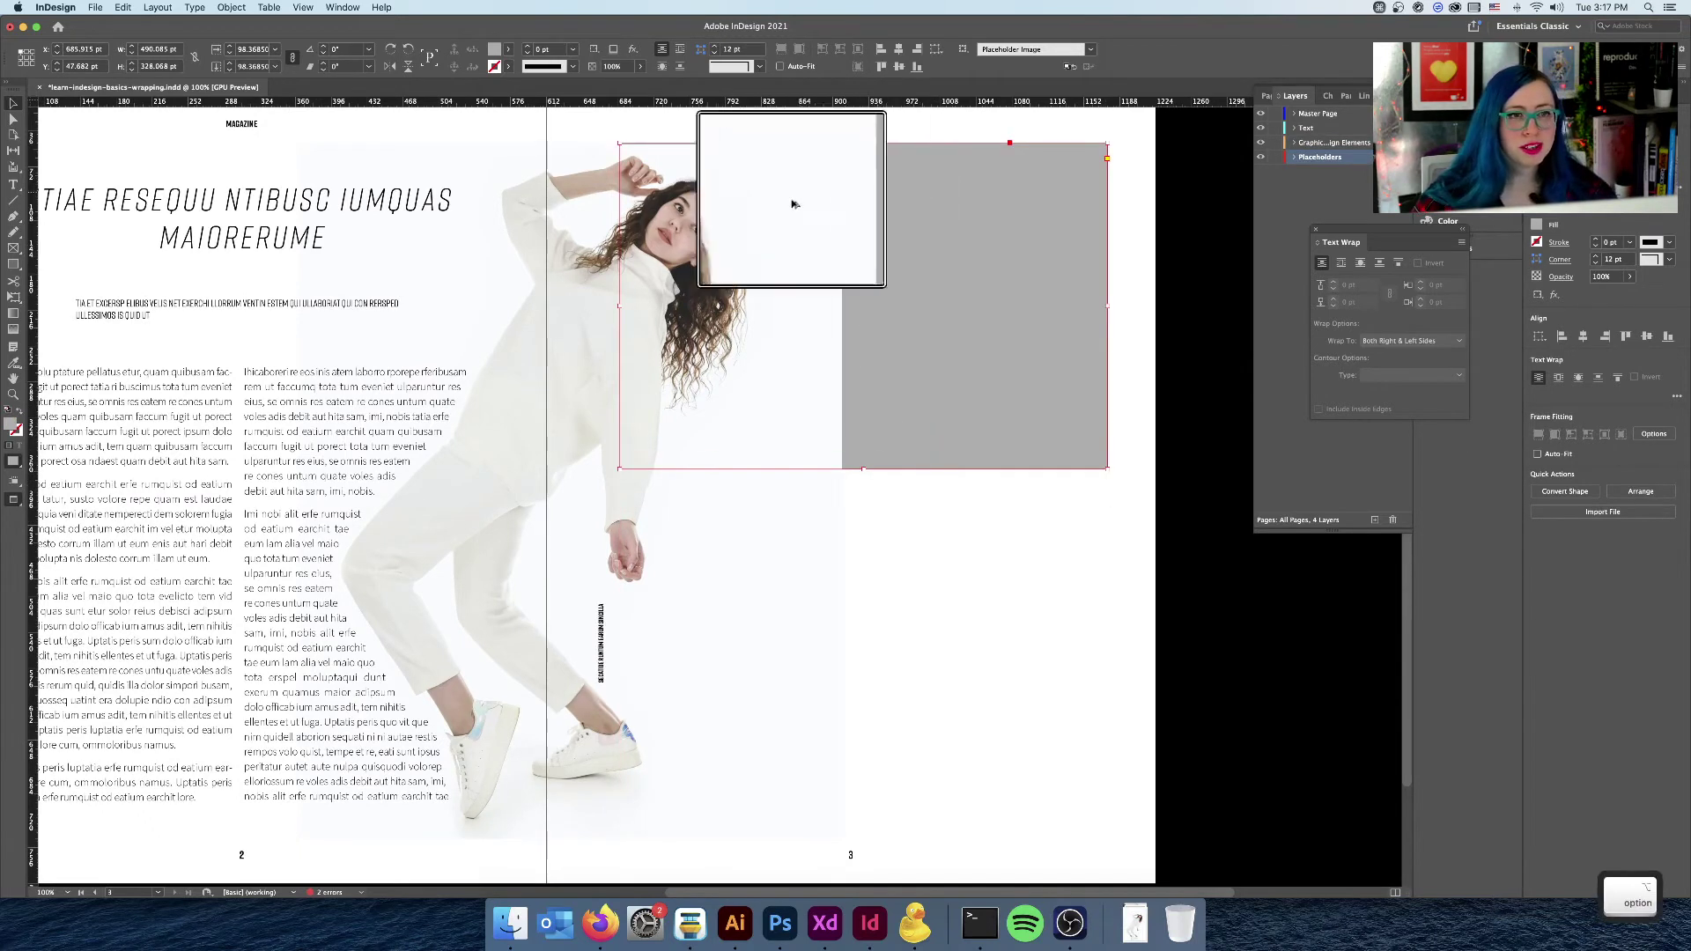
key(alt)
key(alt)
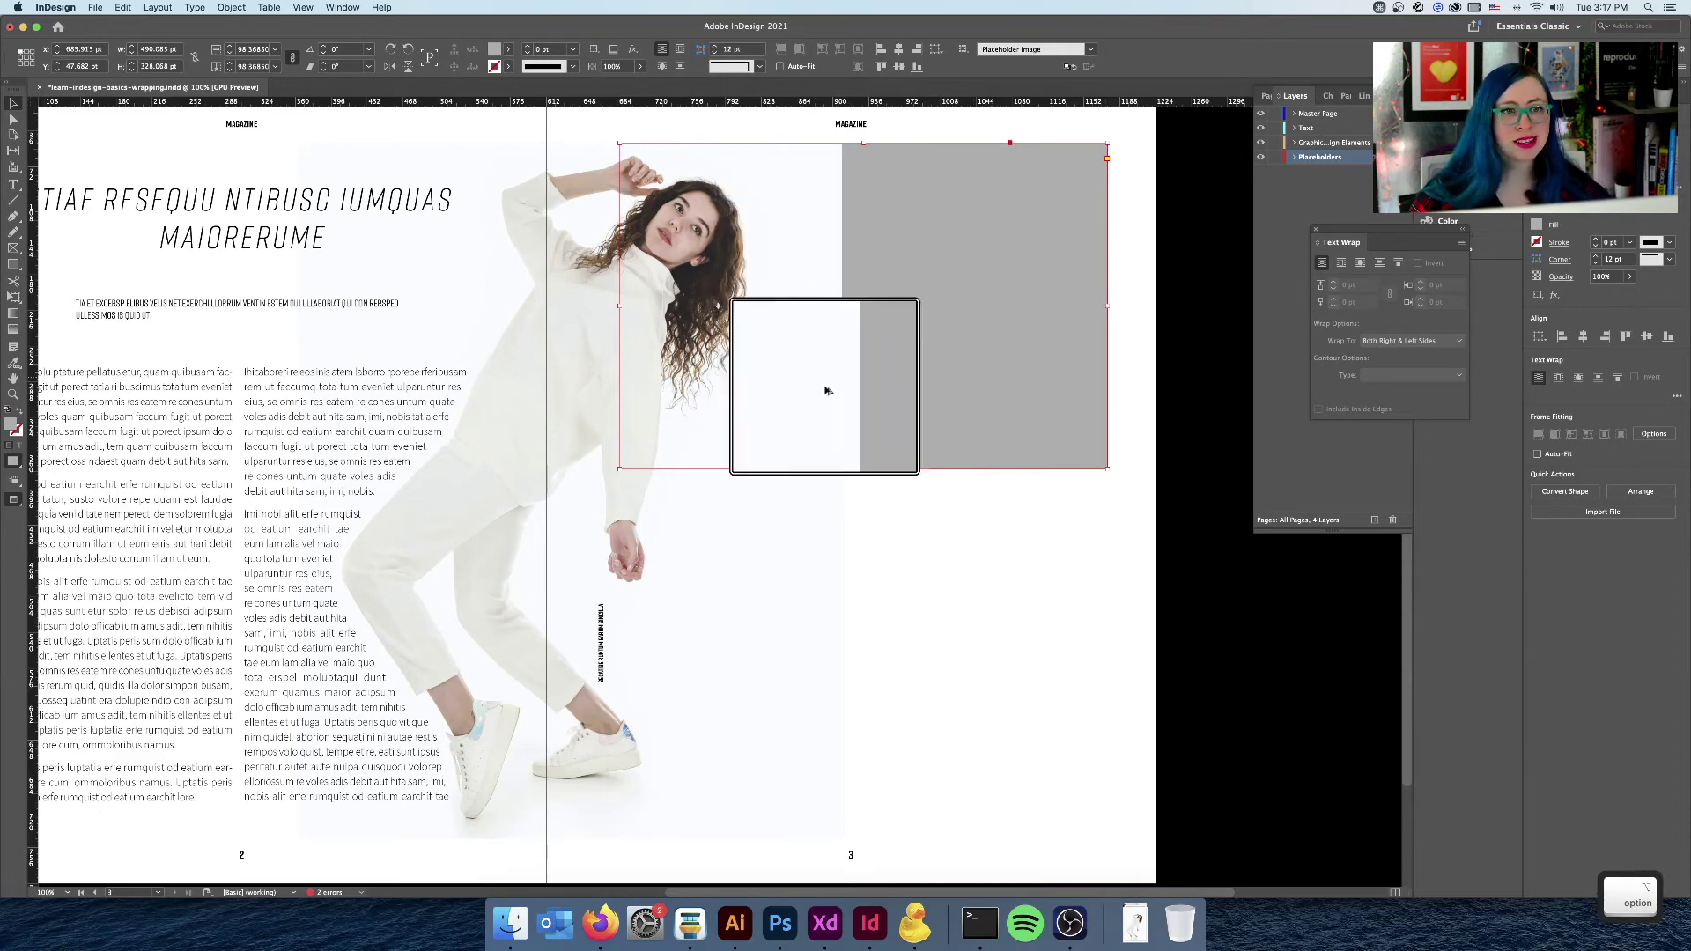
Step: Thread the overset body text into a new frame below the gray placeholder, about 502 pt wide with two columns
click(271, 518)
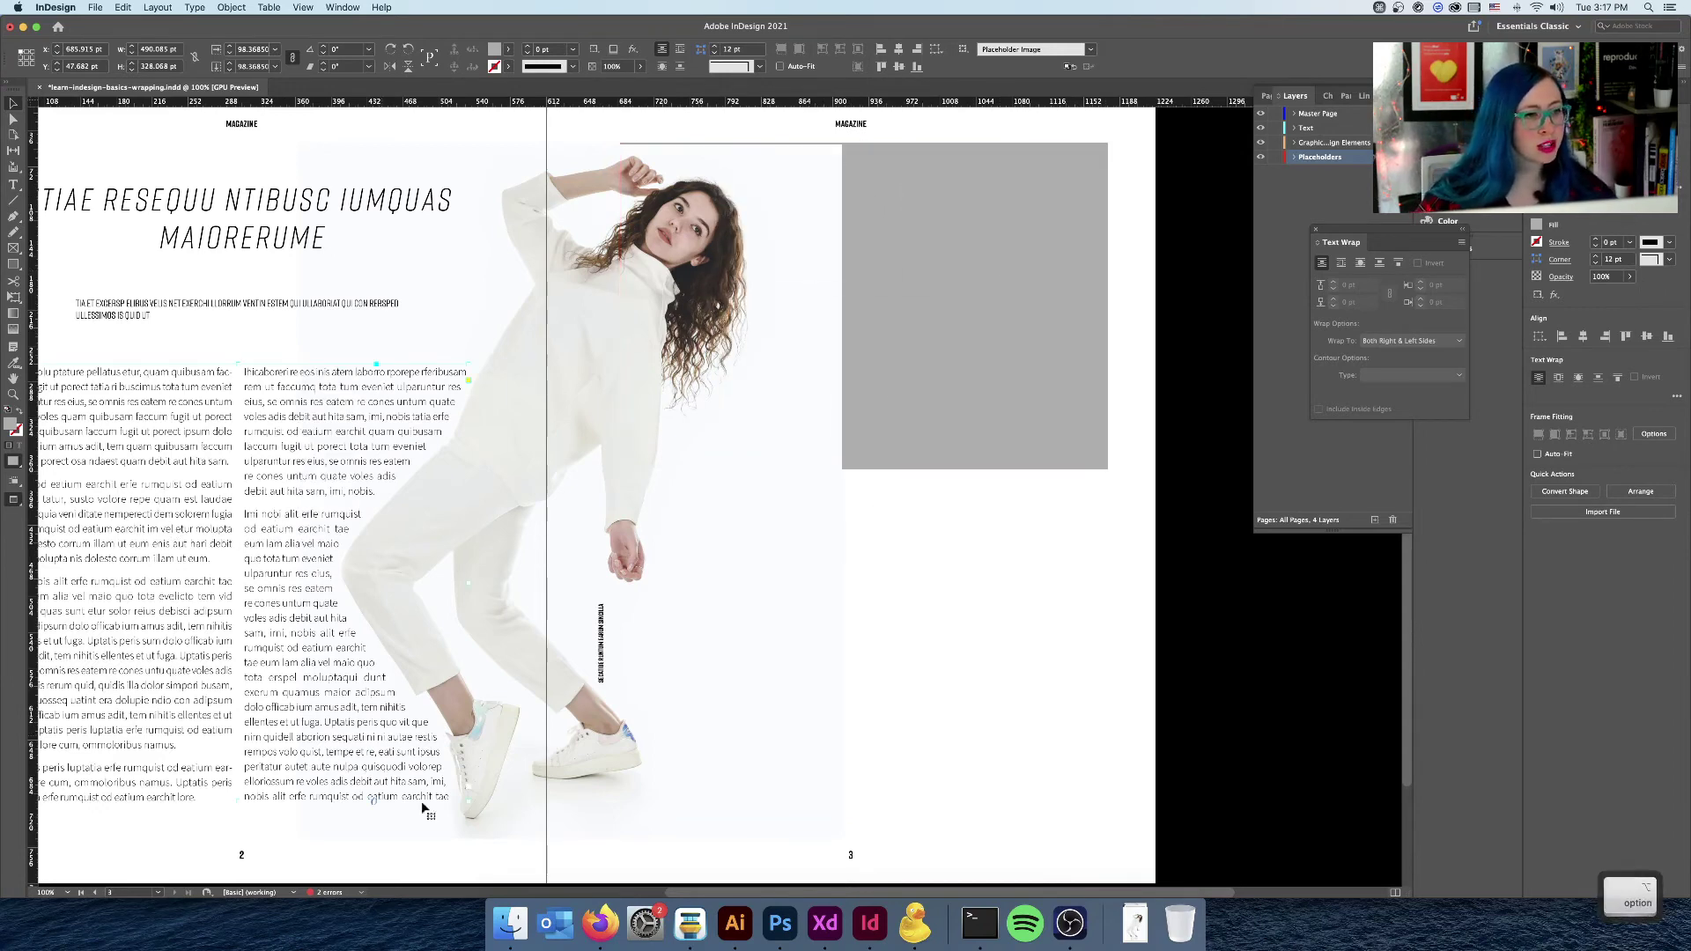
click(467, 786)
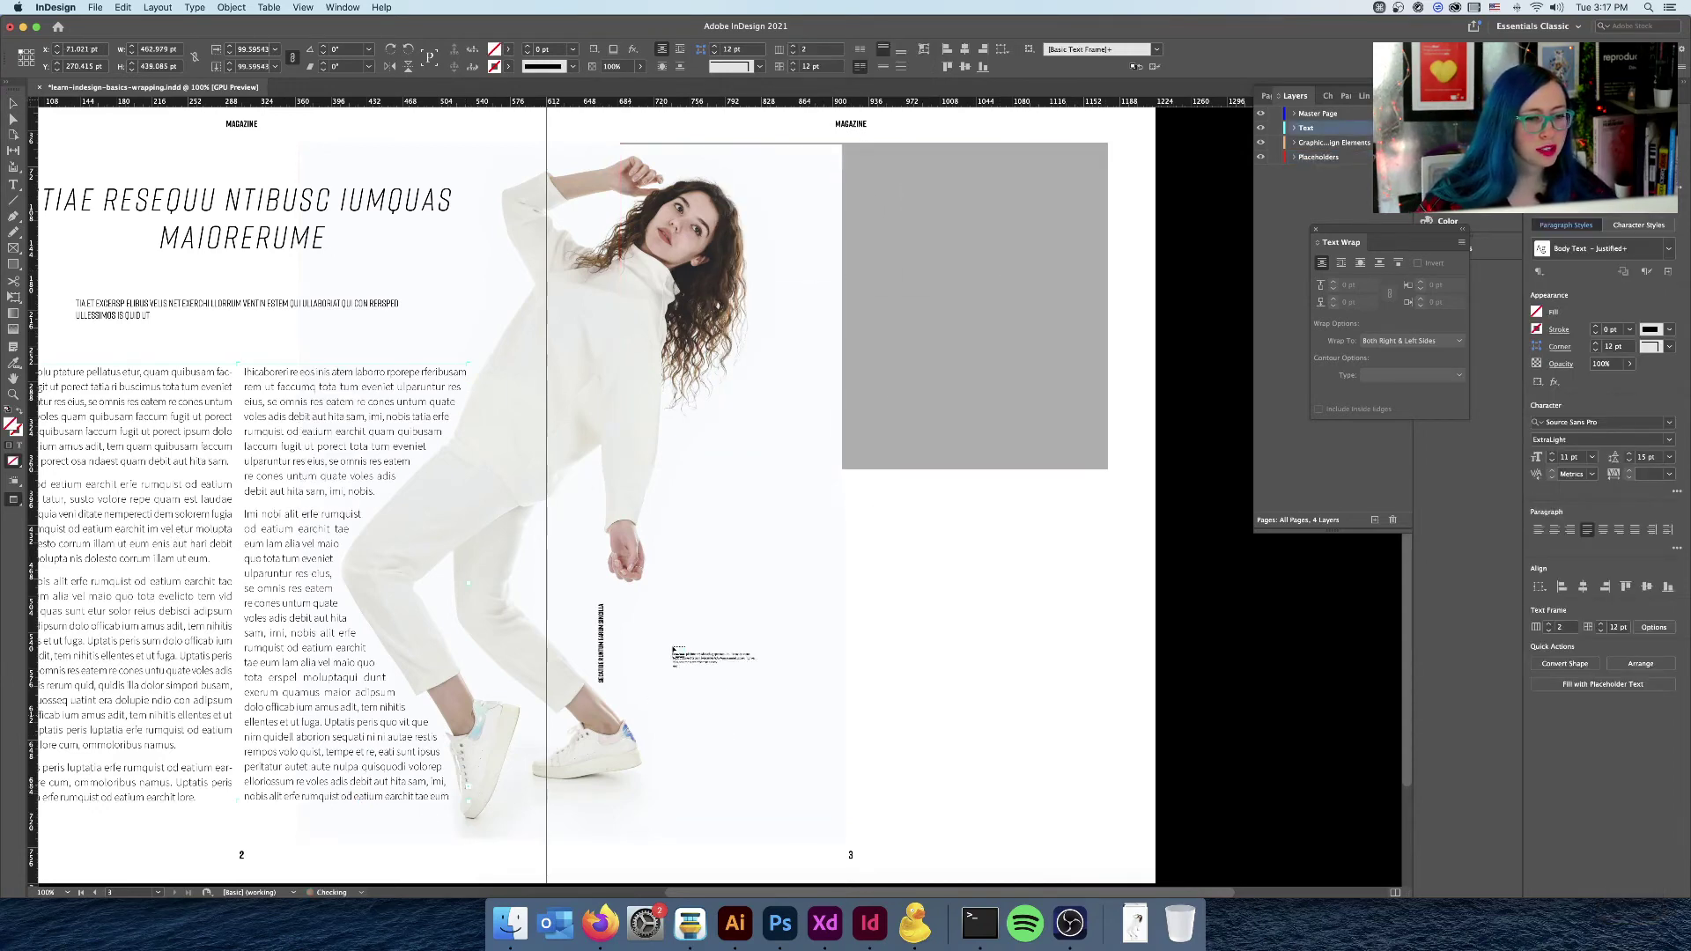
click(706, 488)
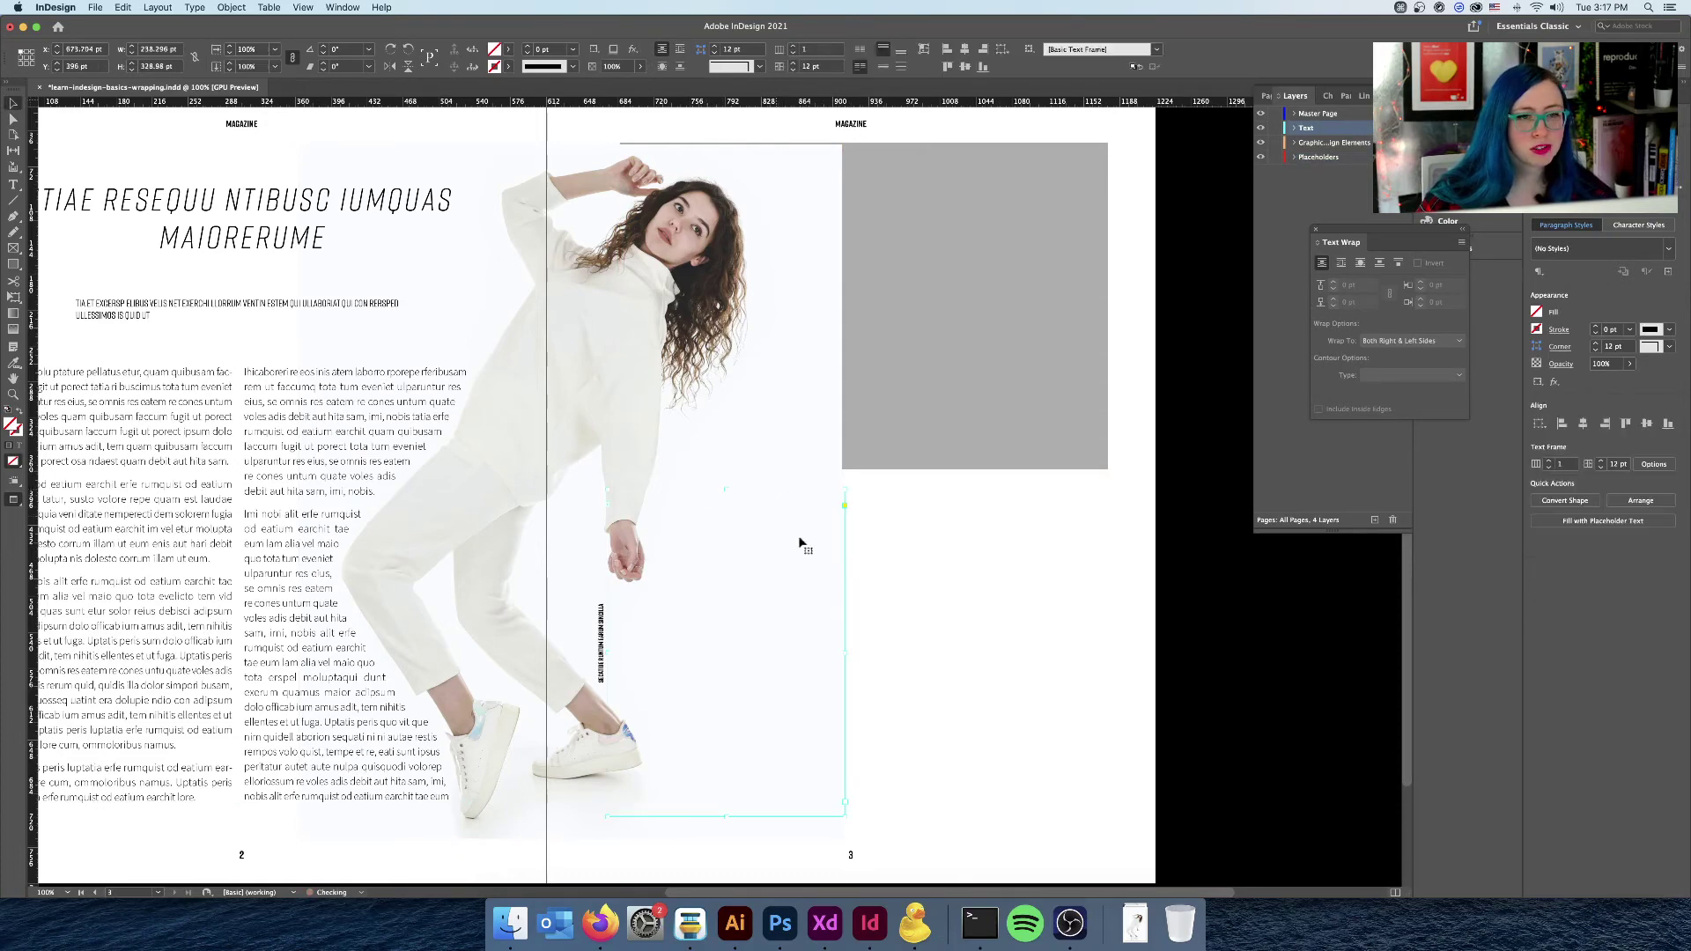
drag(847, 653, 1108, 630)
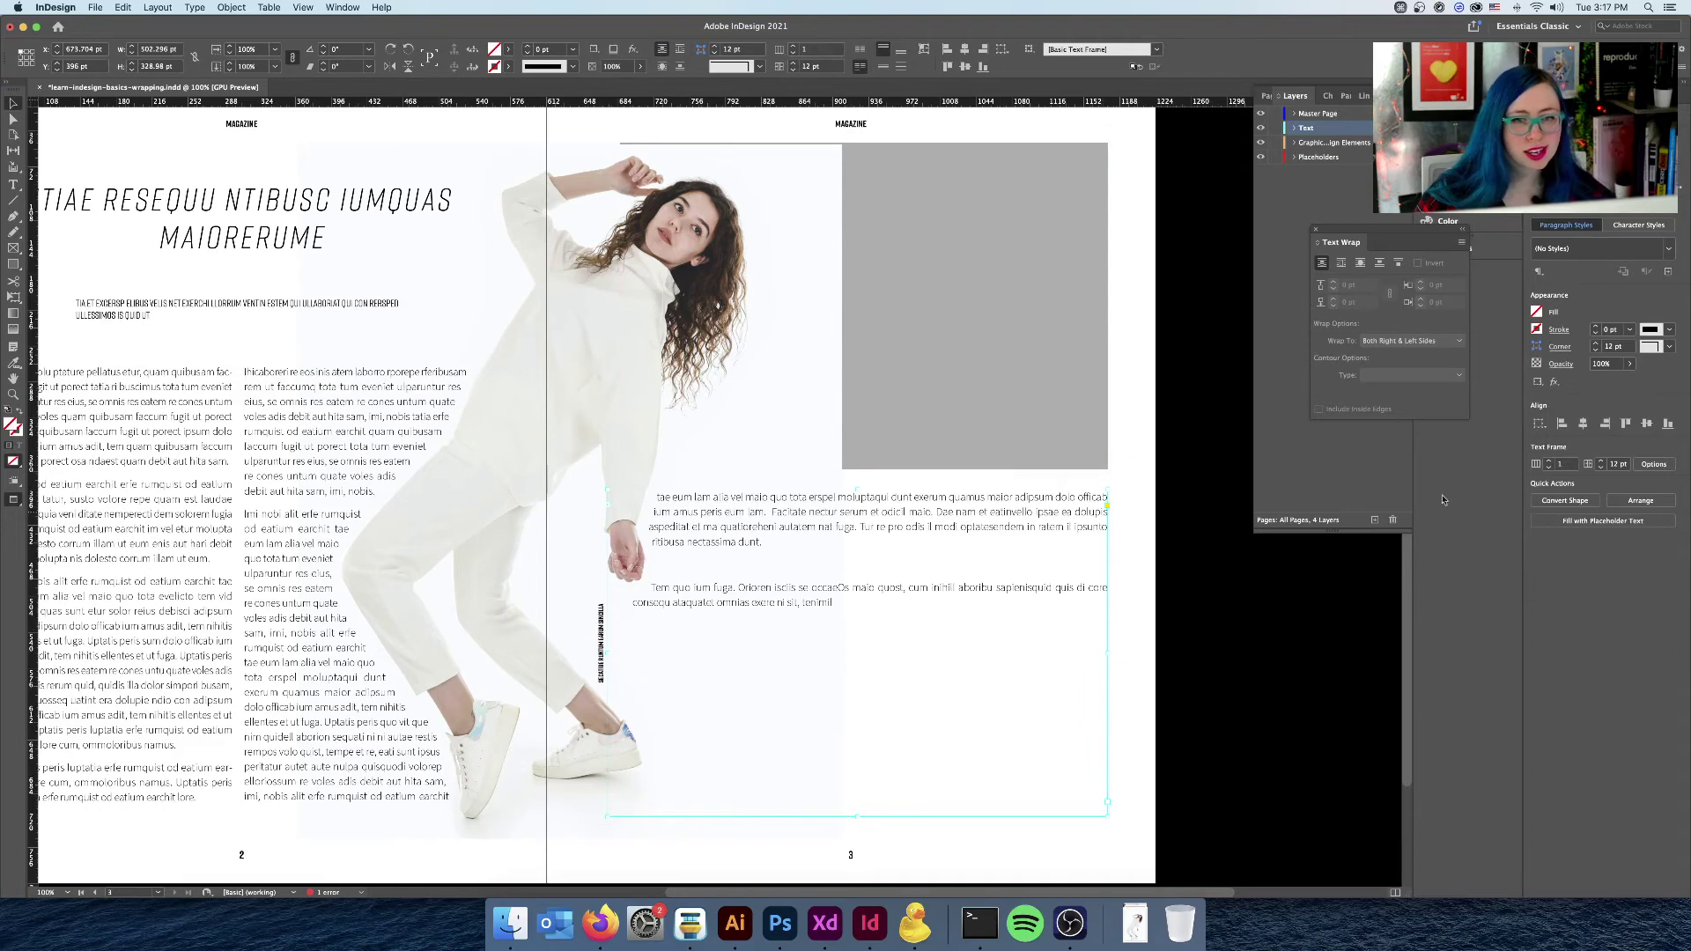
click(1549, 460)
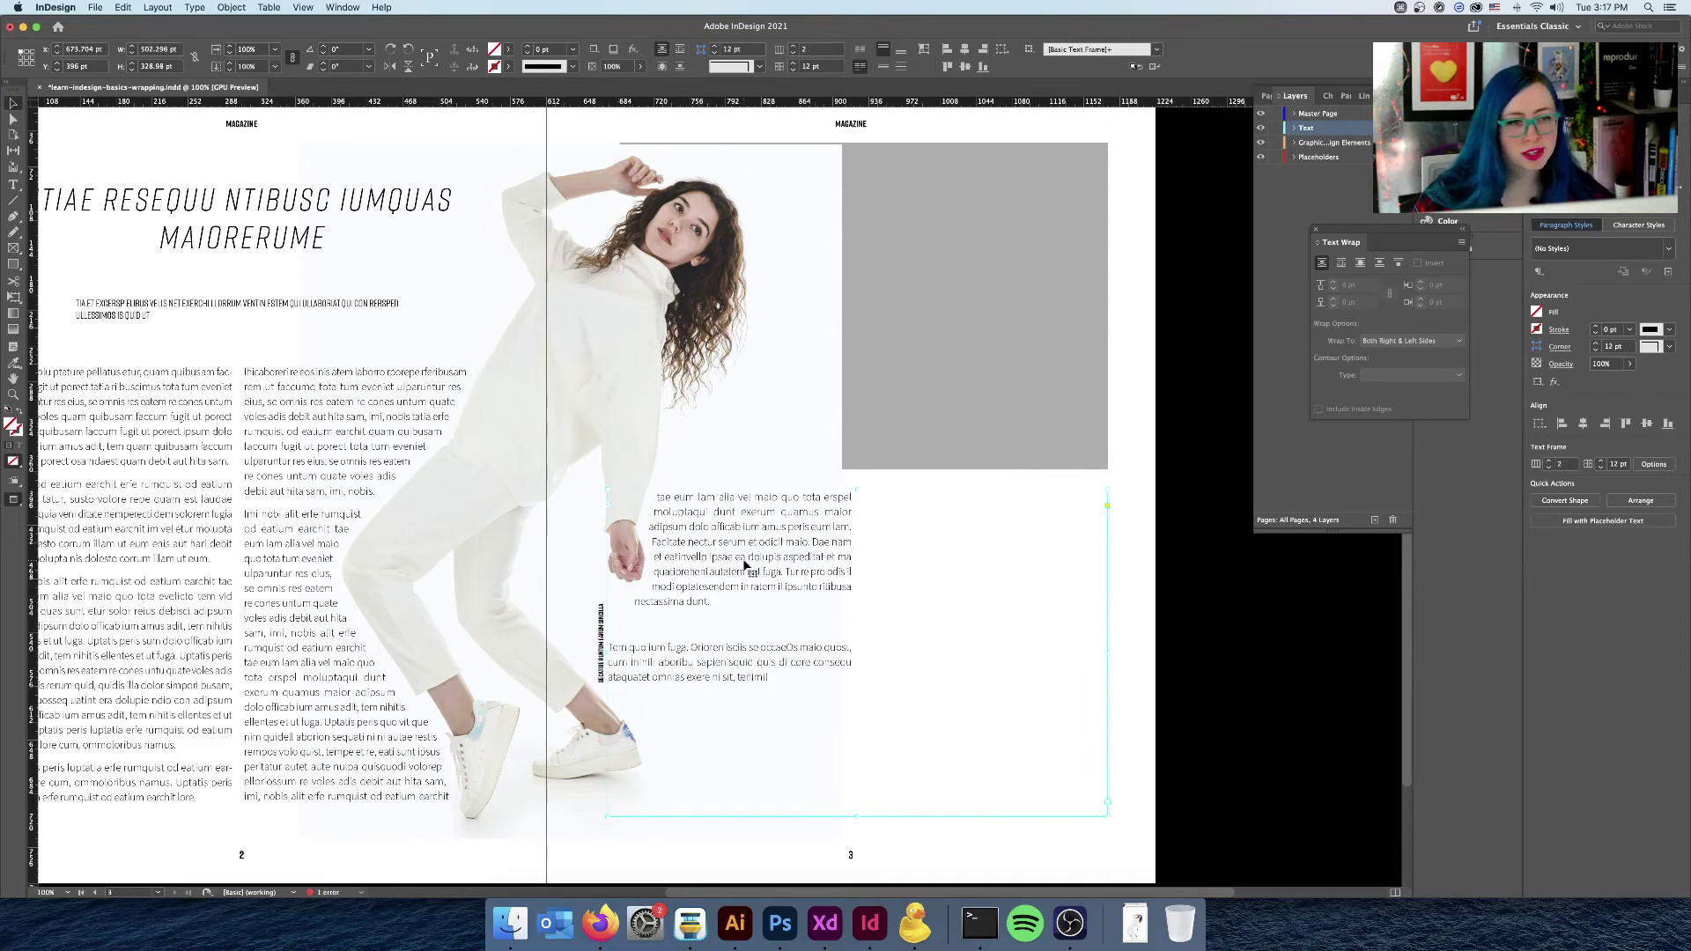
Step: Paste a copy of the whole story at its end and remove the empty paragraph before "Tem quo ium fuga"
triple_click(745, 561)
key(super+a)
key(Right)
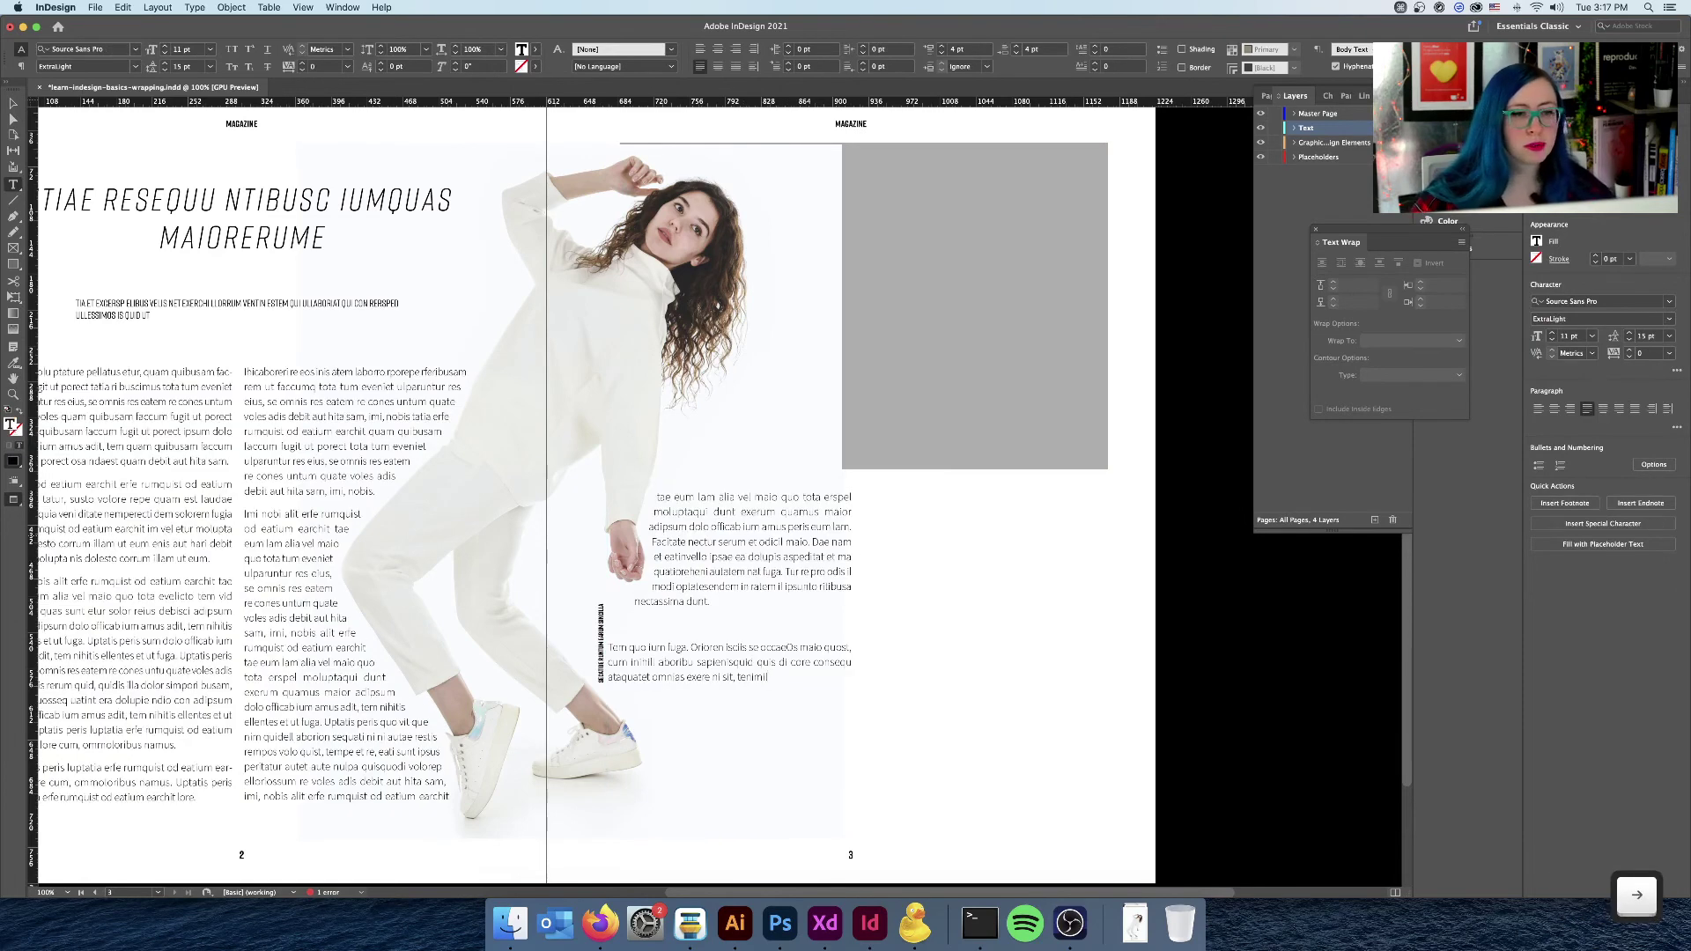
key(super+v)
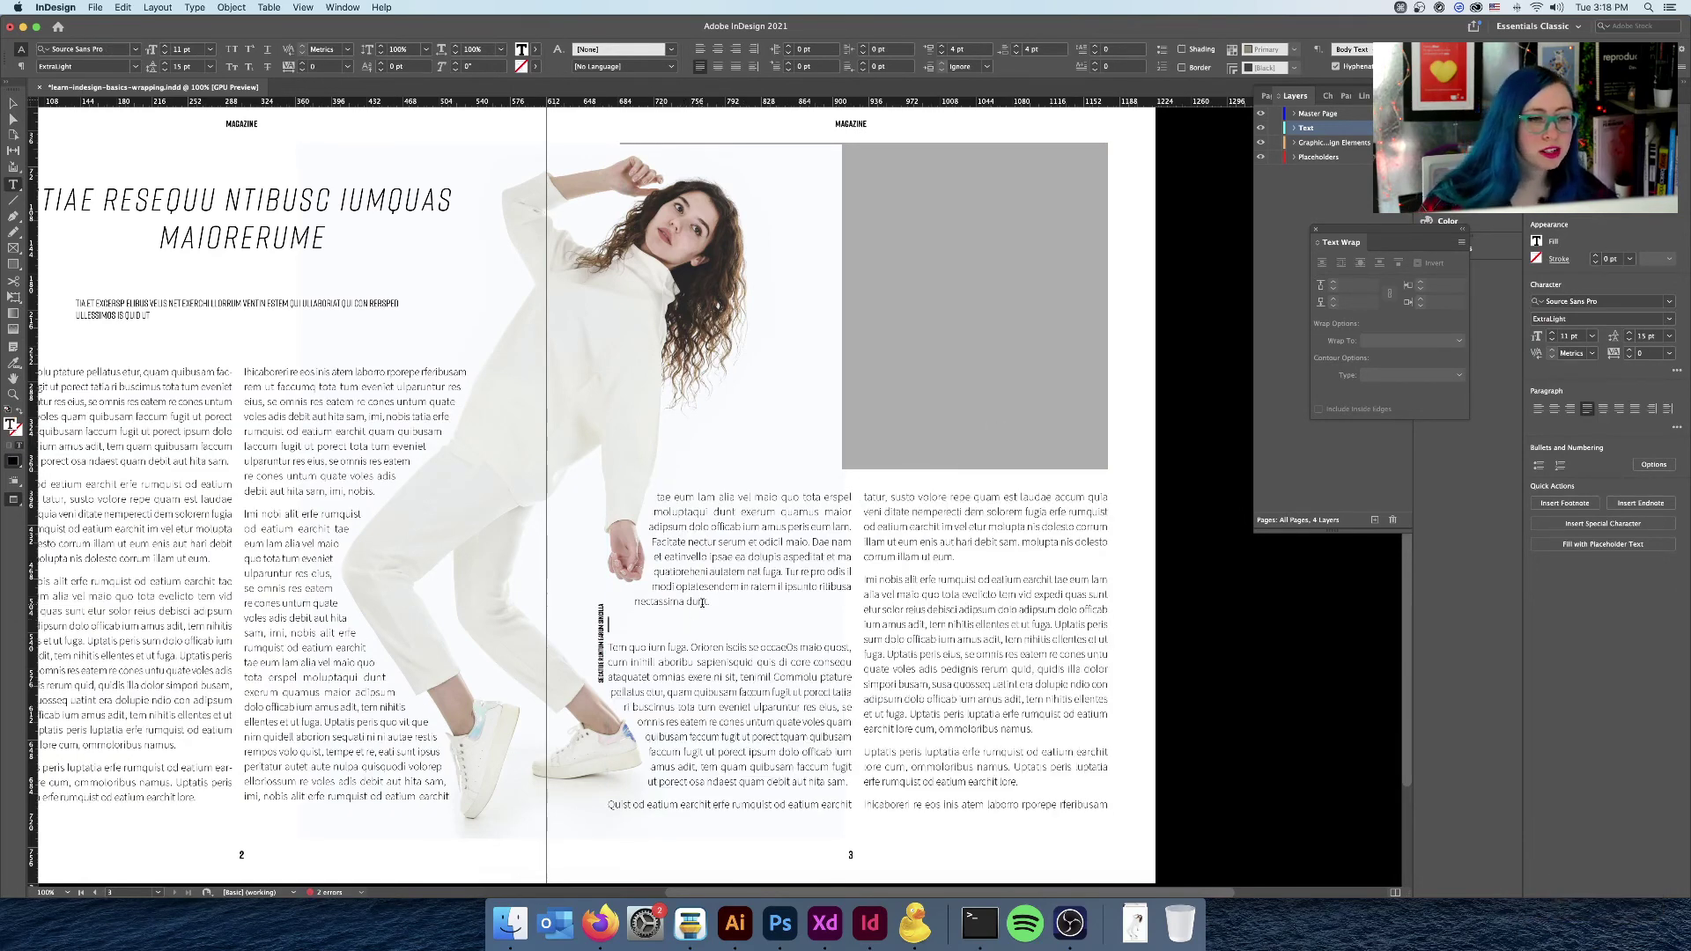
key(BackSpace)
key(Escape)
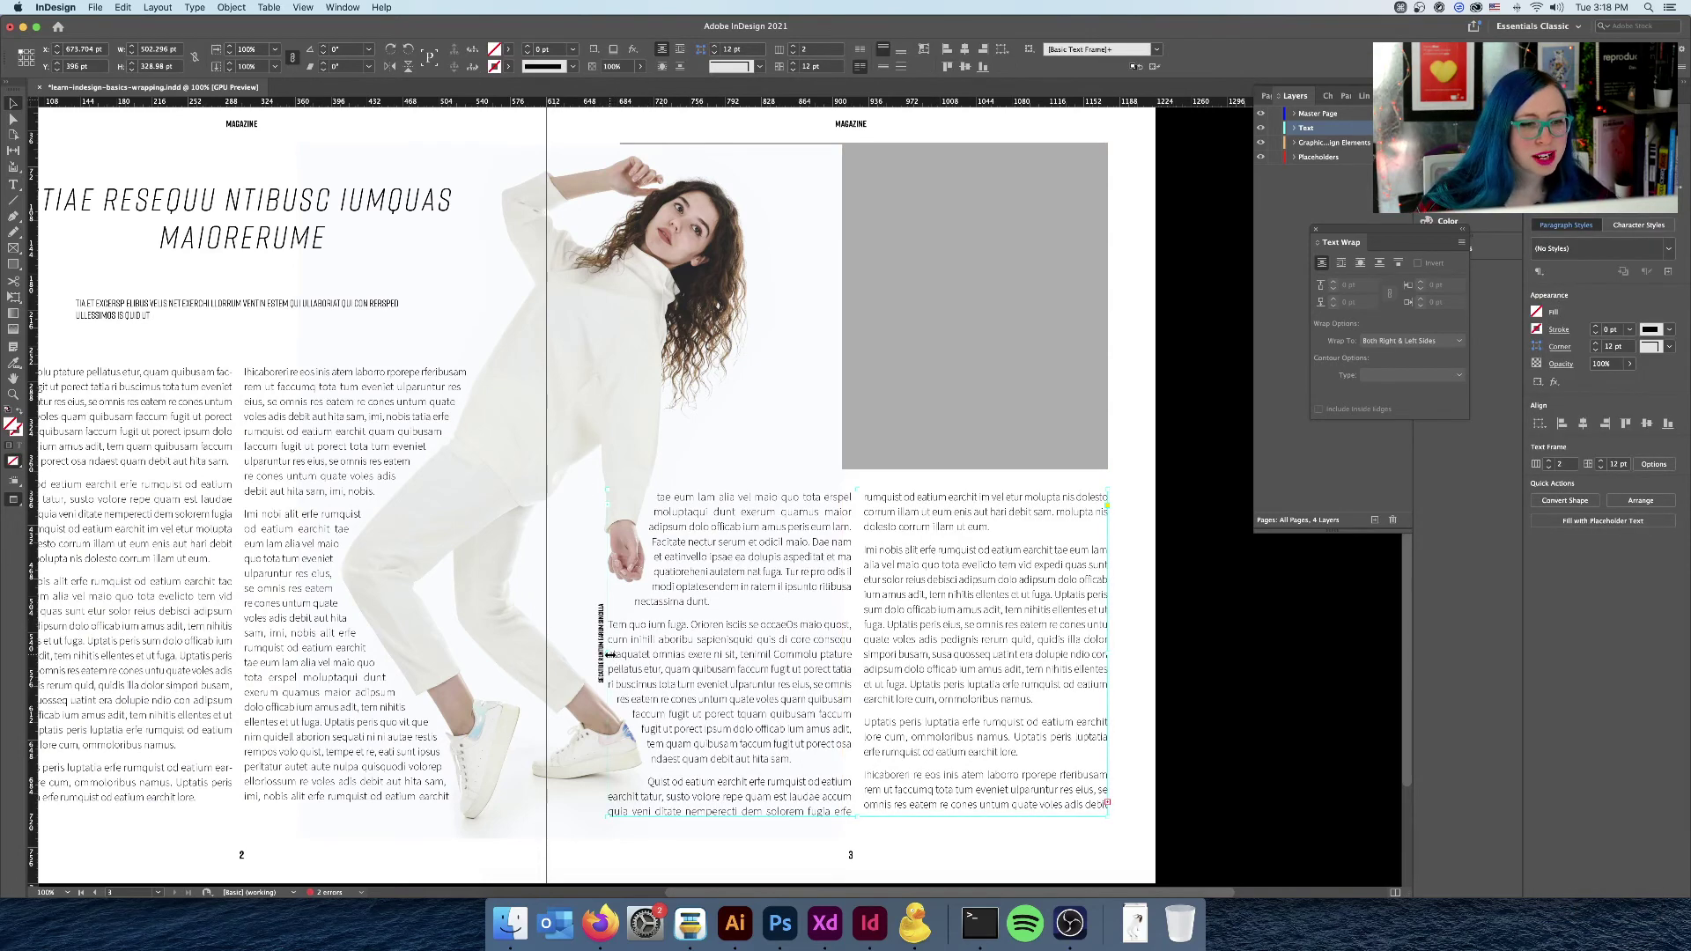
Step: Narrow the page 3 text frame from its spine side to 454.5 pt wide and deselect it
drag(610, 654, 656, 655)
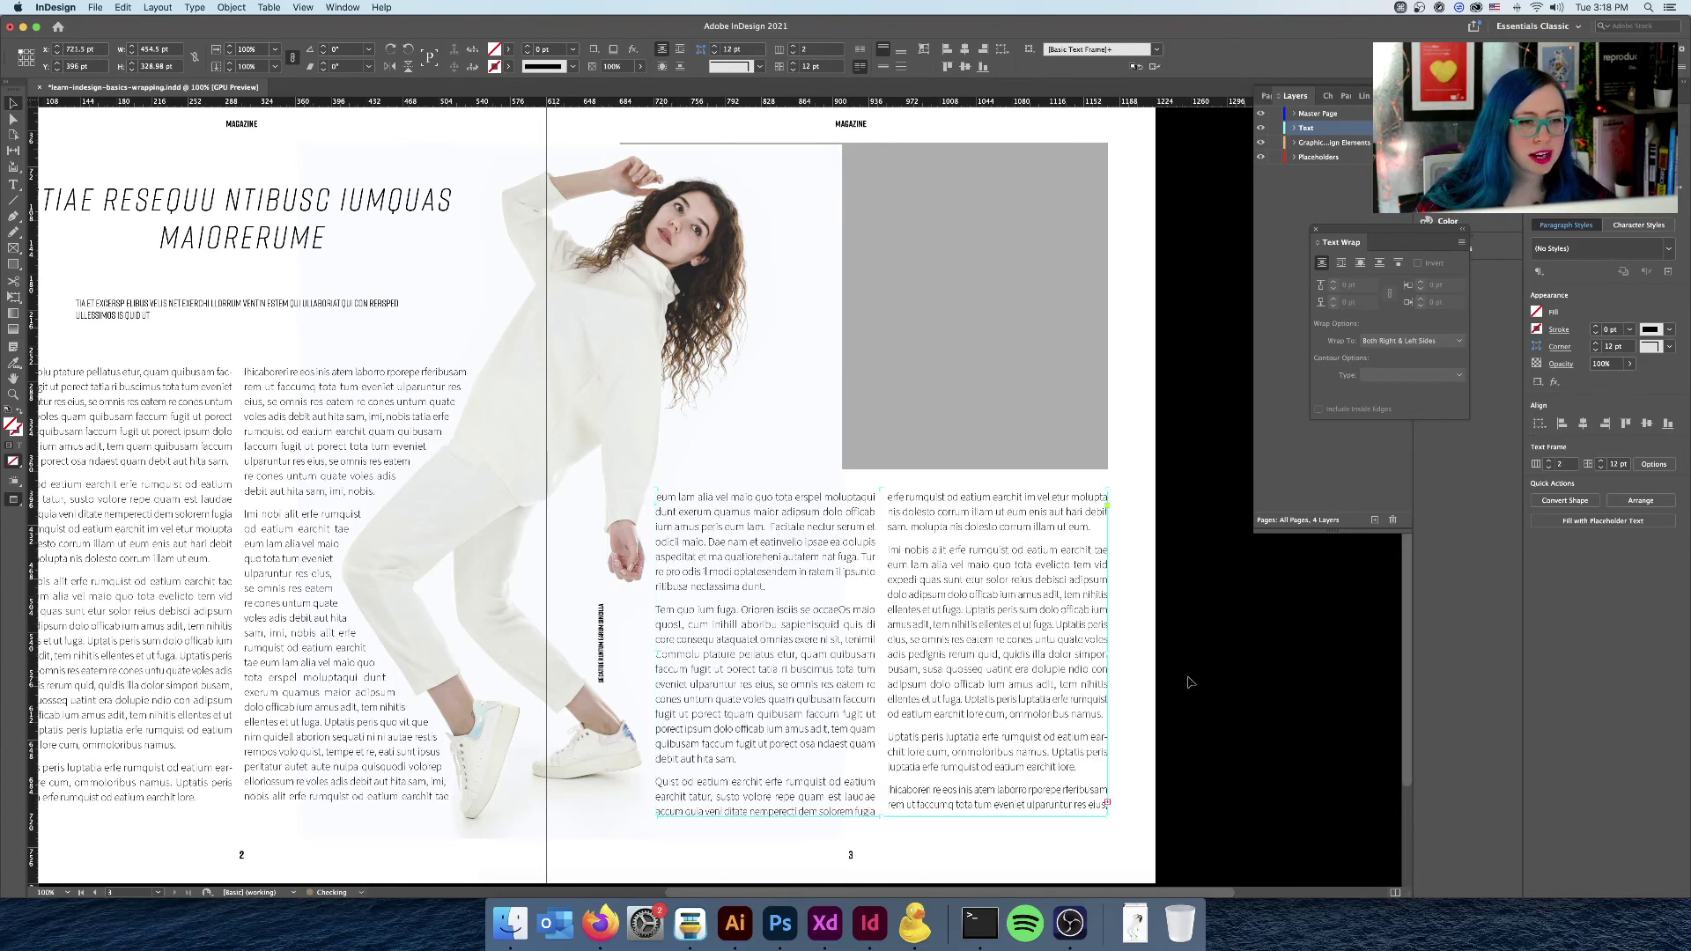
click(1215, 698)
key(super+minus)
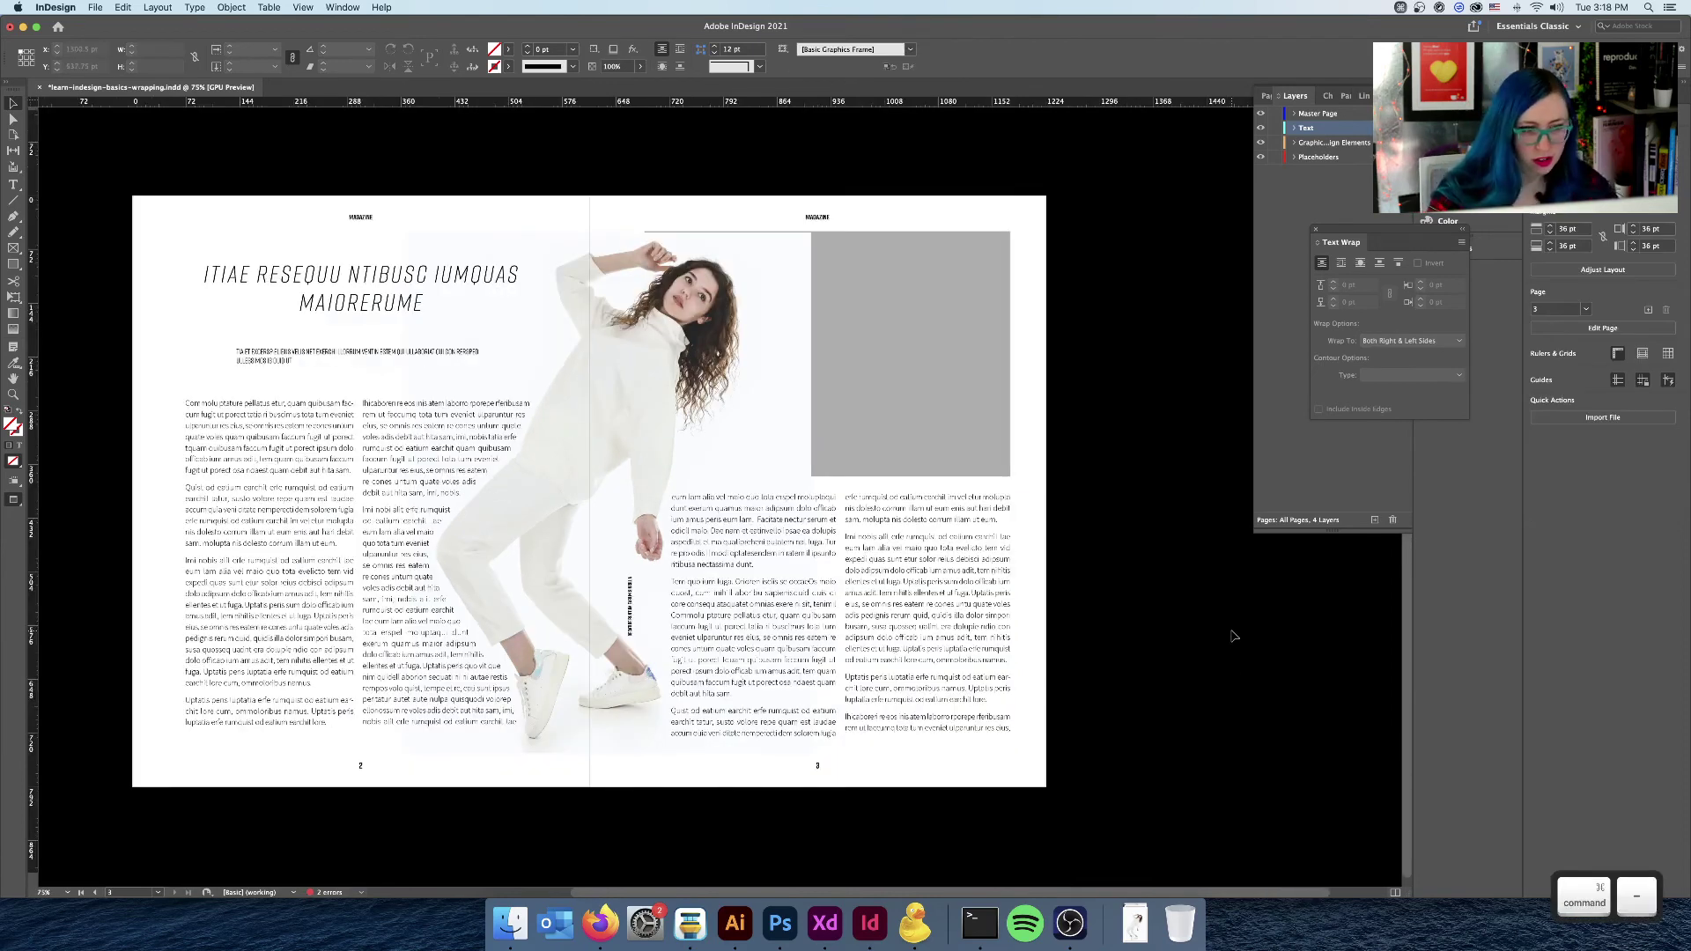
Step: Delete the gray image placeholder above the text columns on page 3
click(688, 301)
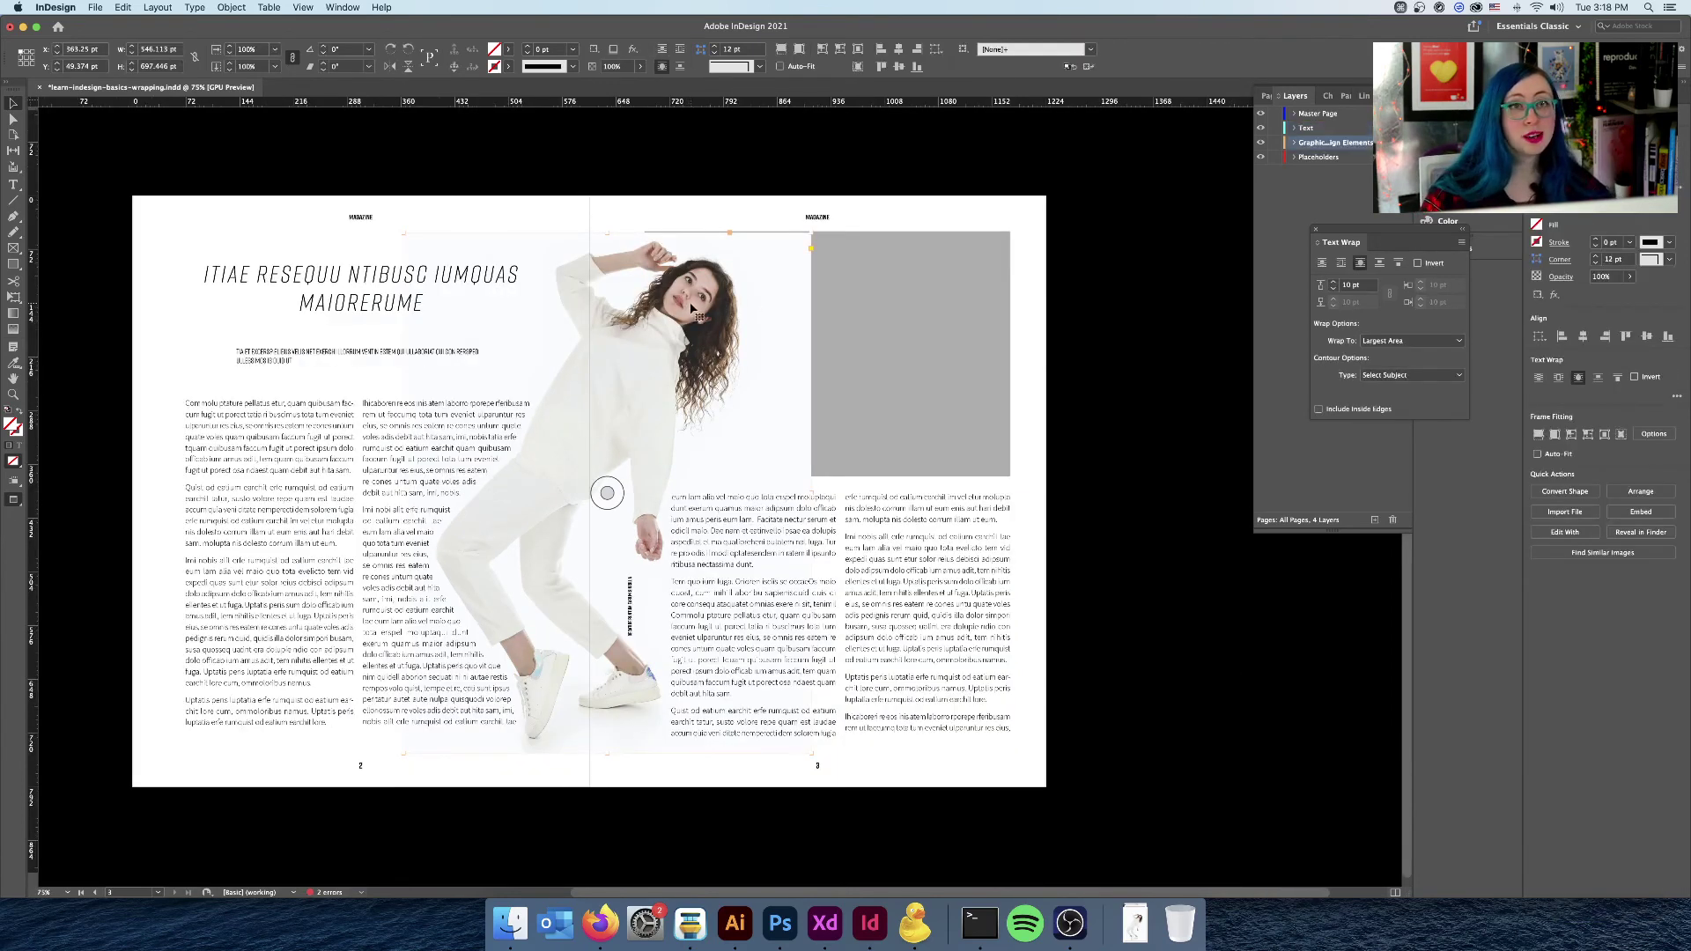
click(980, 336)
key(BackSpace)
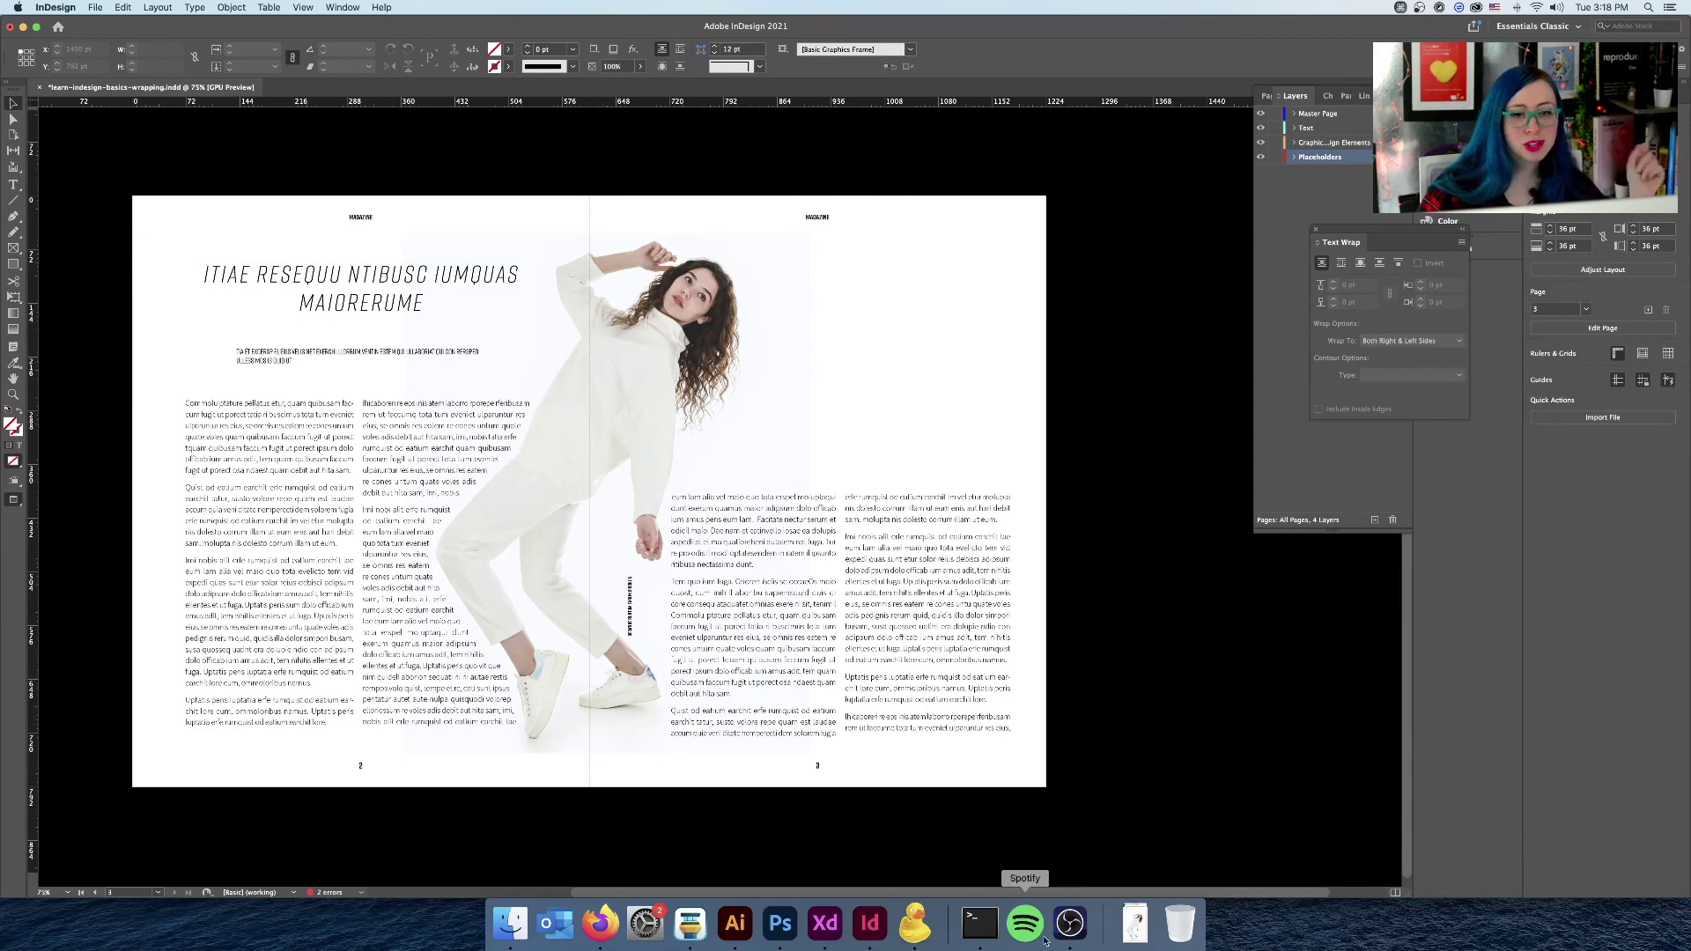
click(1068, 921)
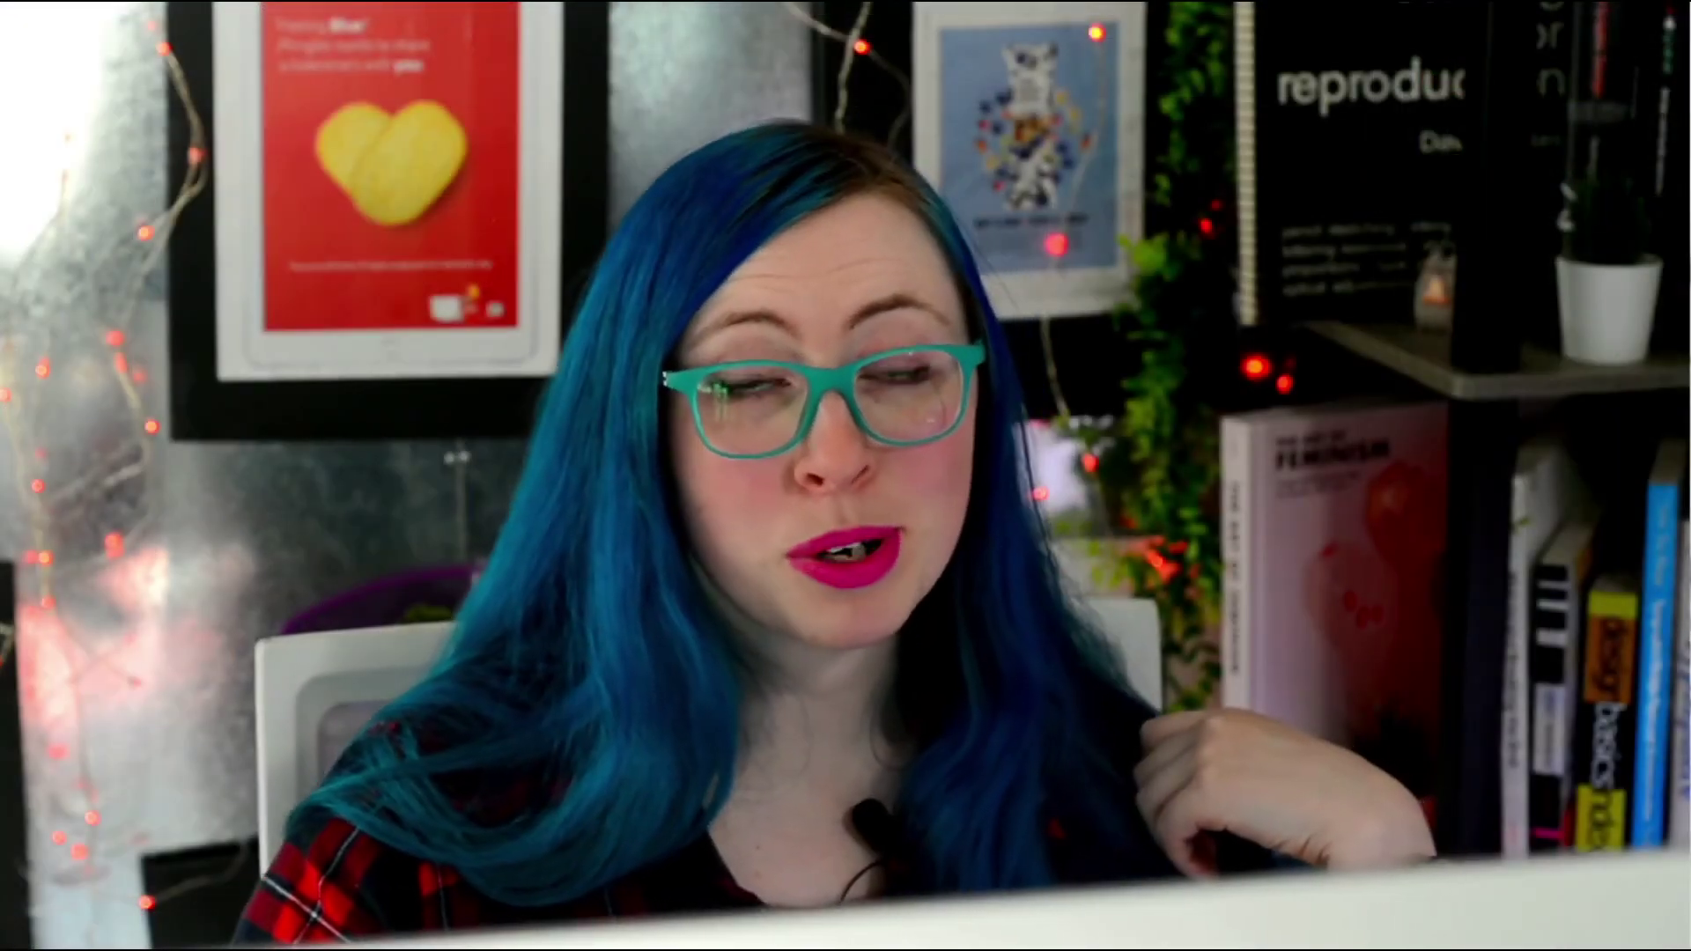